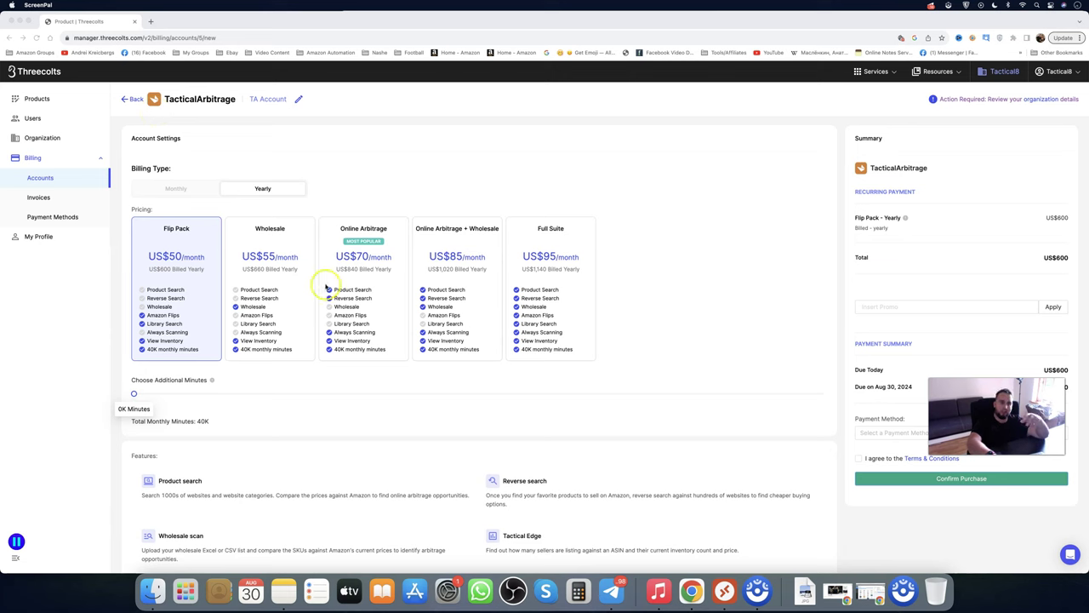
Select the Online Arbitrage pricing card and settle billing on Monthly, US$89 due today.
{"action": "left_click", "coordinate": [368, 268]}
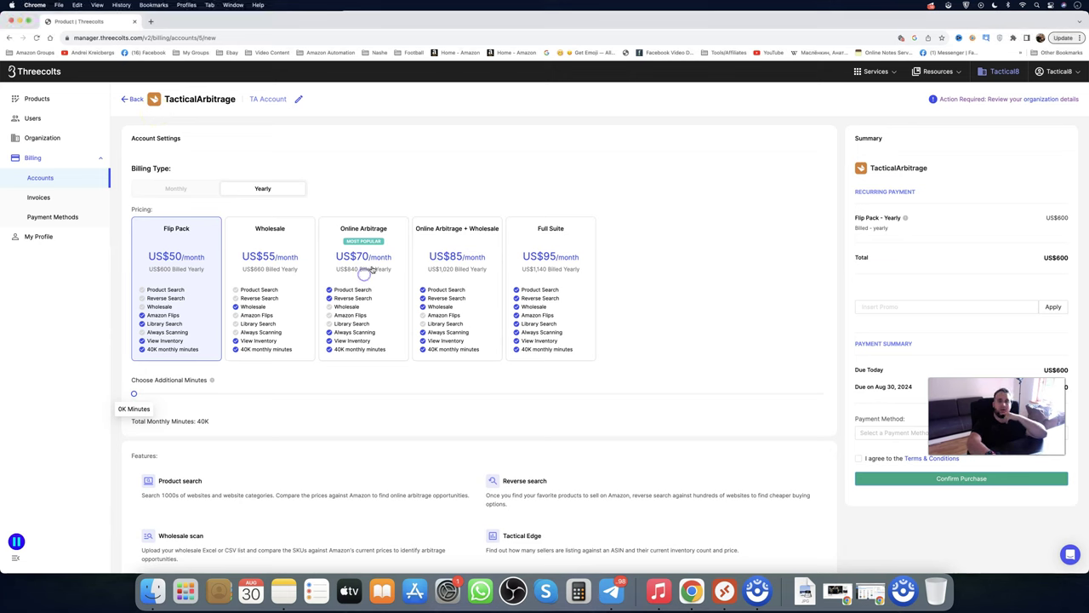
{"action": "left_click", "coordinate": [370, 267]}
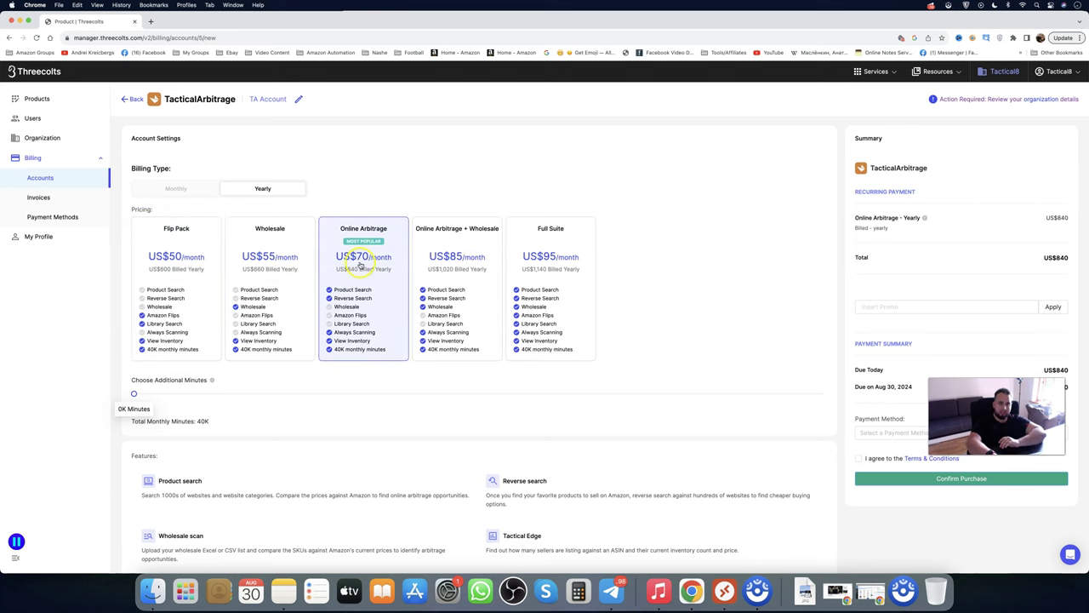
{"action": "left_click", "coordinate": [146, 191]}
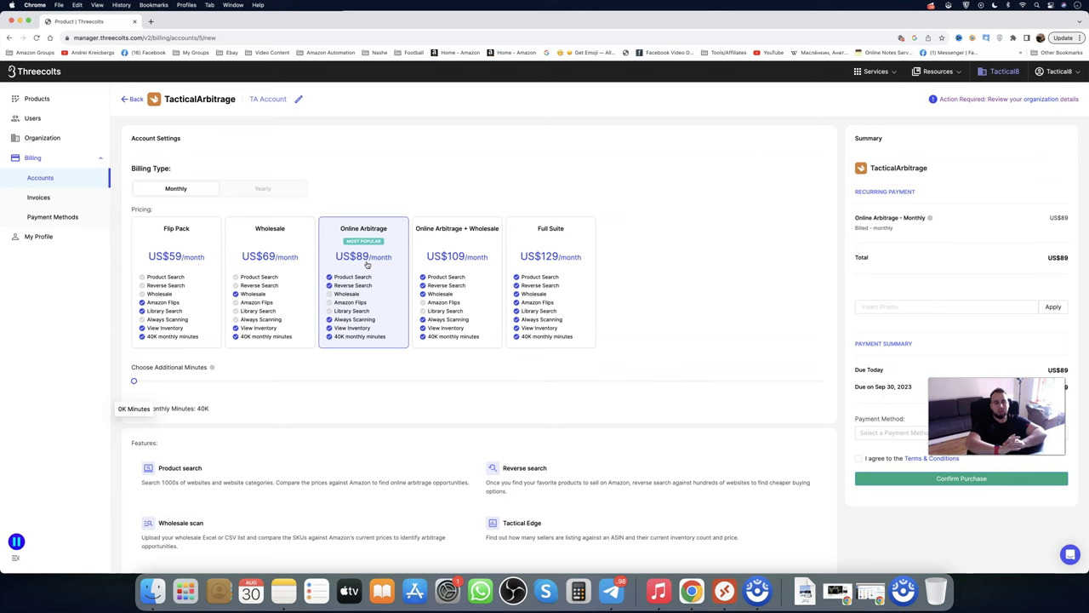
{"action": "left_click", "coordinate": [307, 220]}
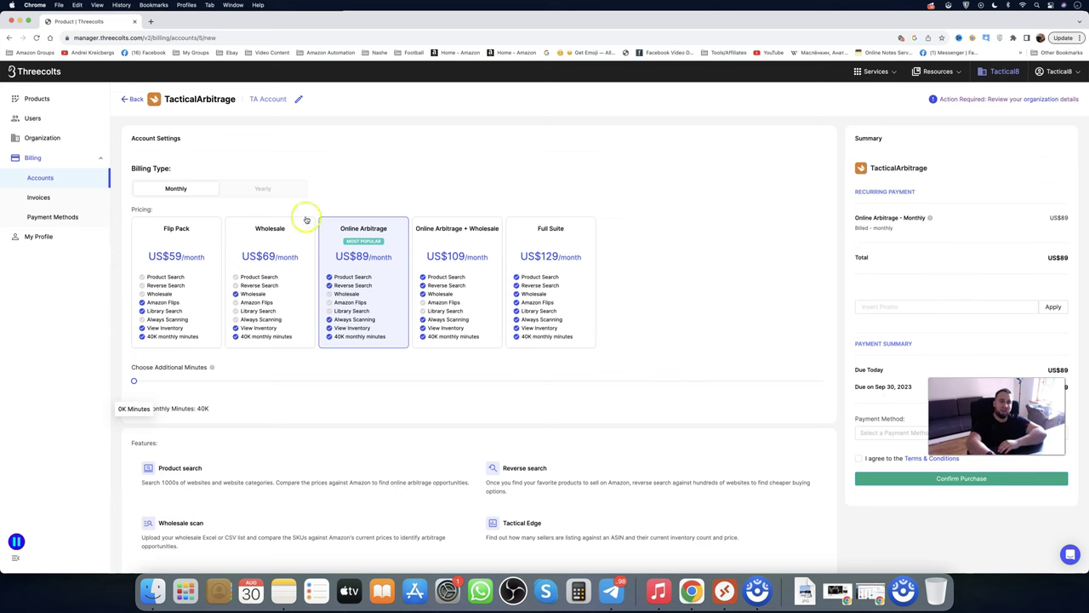
{"action": "left_click", "coordinate": [281, 189]}
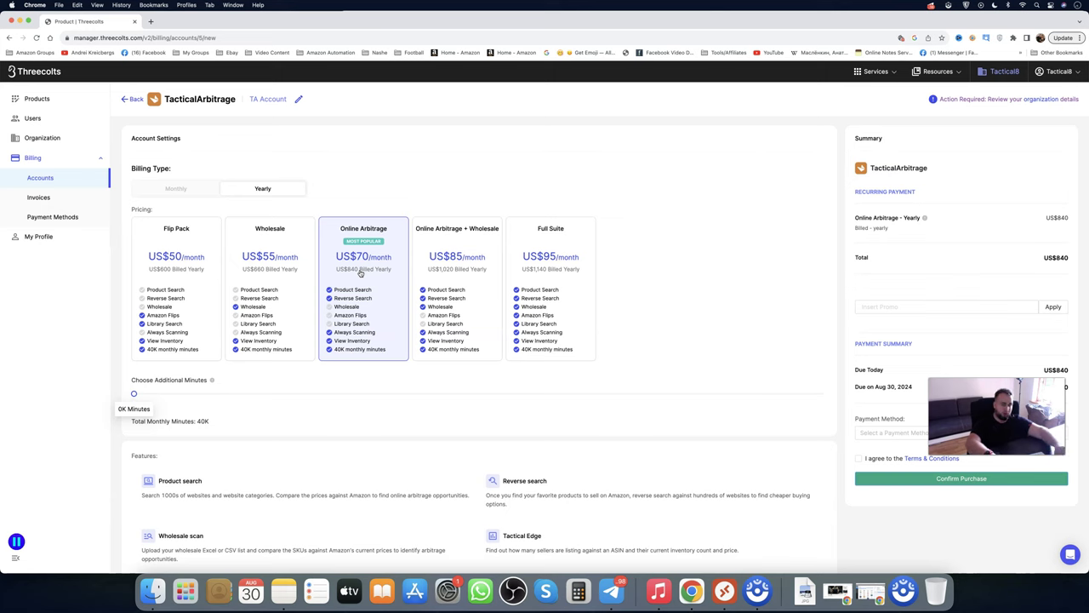
{"action": "left_click", "coordinate": [194, 191]}
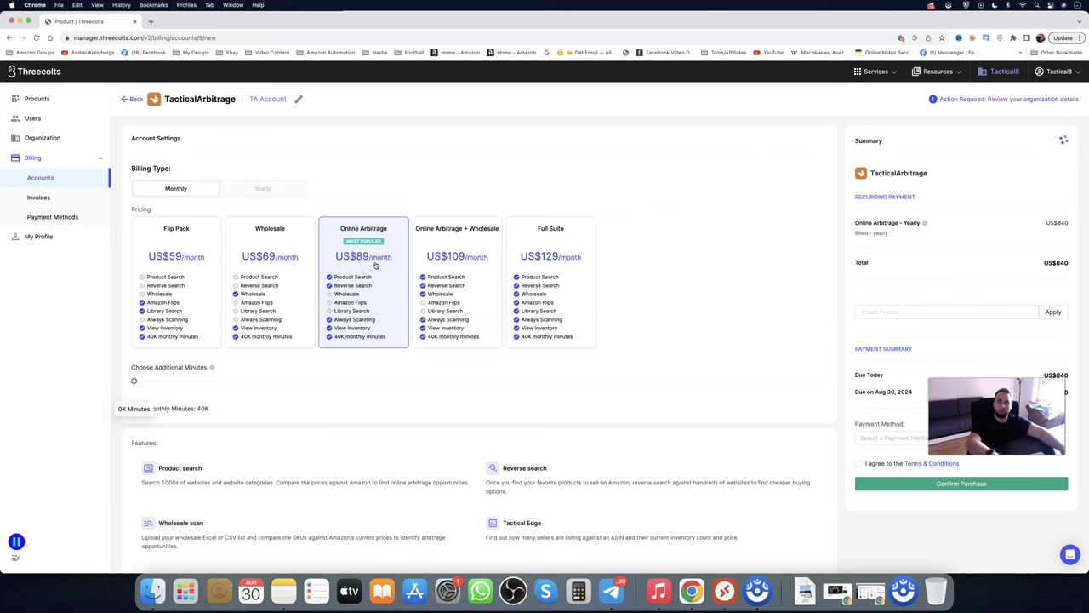
Go from the organization switcher back to Products and launch TacticalArbitrage.
{"action": "left_click", "coordinate": [1001, 72]}
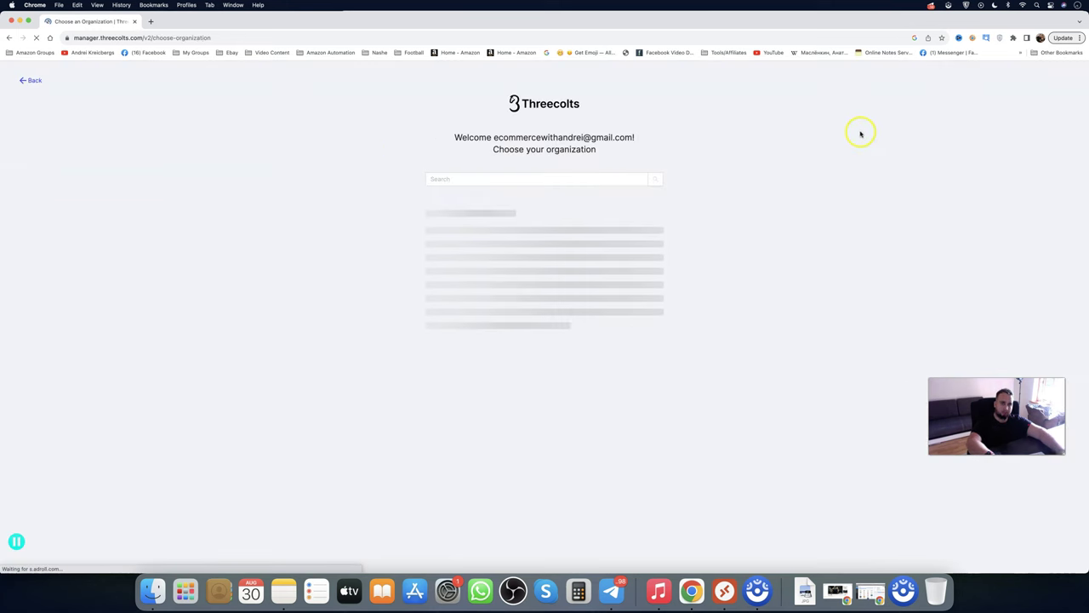
{"action": "left_click", "coordinate": [22, 81]}
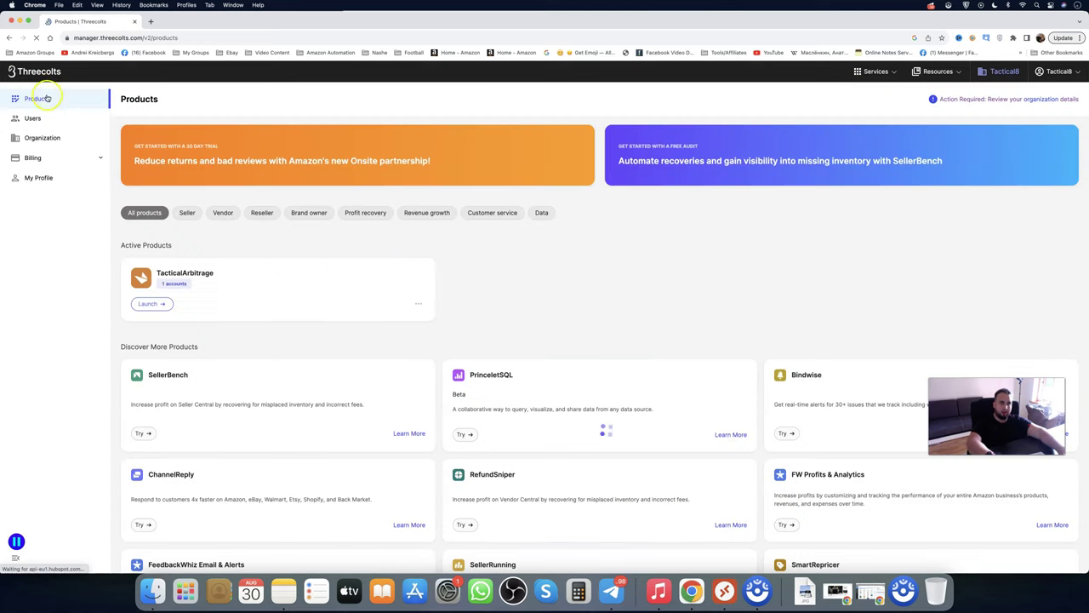
{"action": "left_click", "coordinate": [36, 73]}
{"action": "left_click", "coordinate": [36, 73]}
{"action": "left_click", "coordinate": [35, 75]}
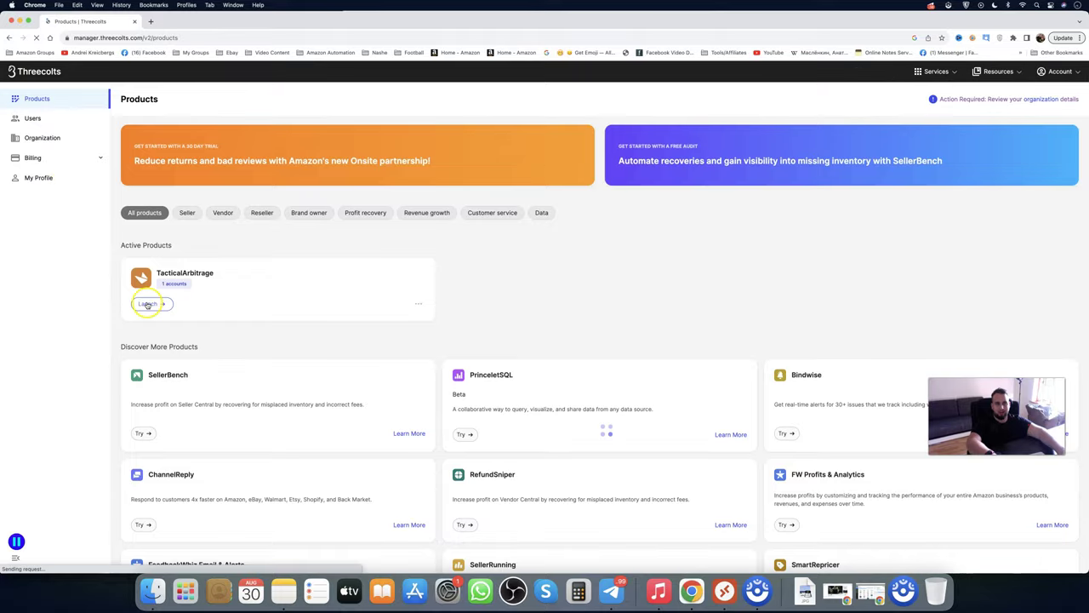
{"action": "left_click", "coordinate": [148, 304]}
{"action": "left_click", "coordinate": [151, 304]}
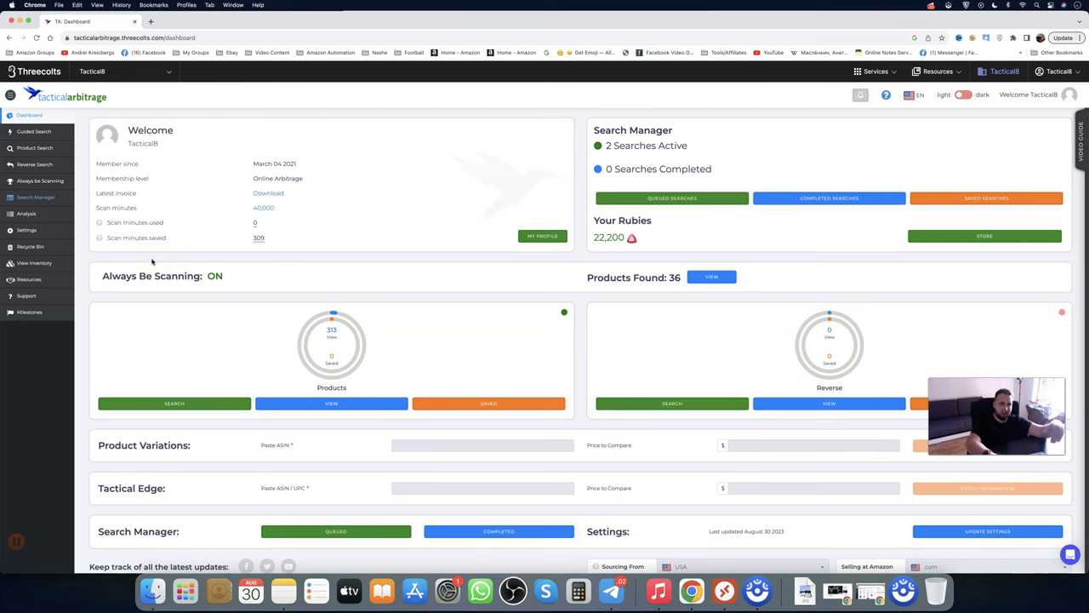
Expand the Product Search sidebar section and open its Product Search page.
{"action": "left_click", "coordinate": [181, 258]}
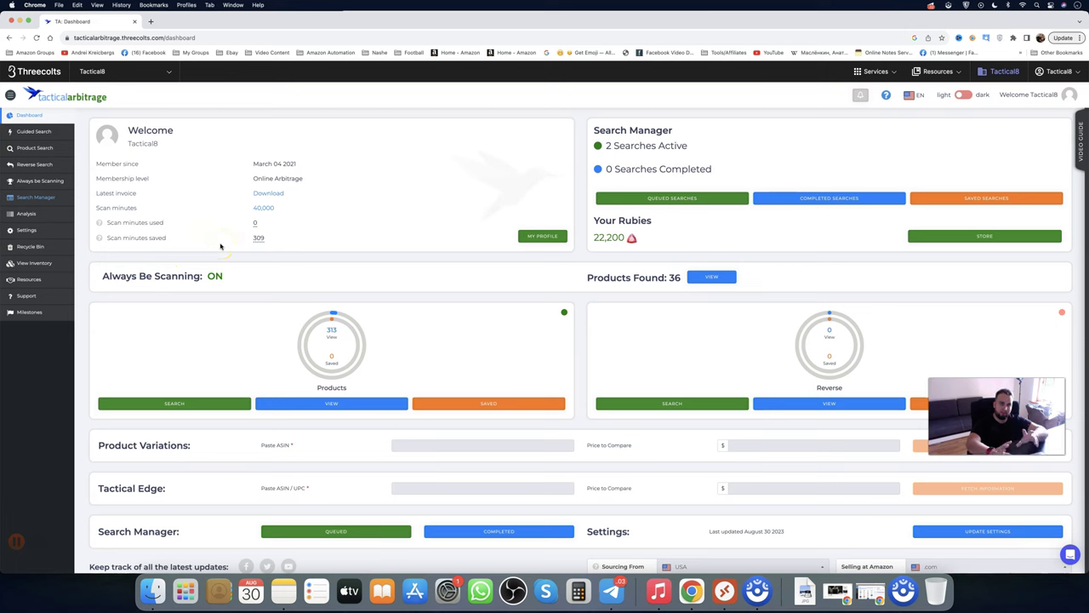
{"action": "left_click", "coordinate": [141, 202]}
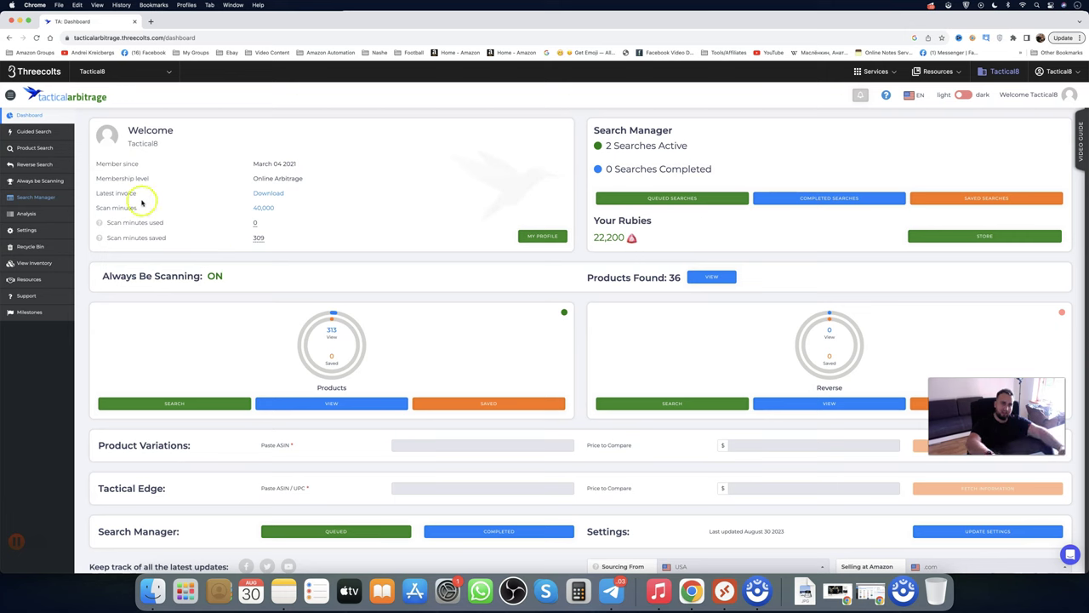
{"action": "left_click", "coordinate": [44, 152]}
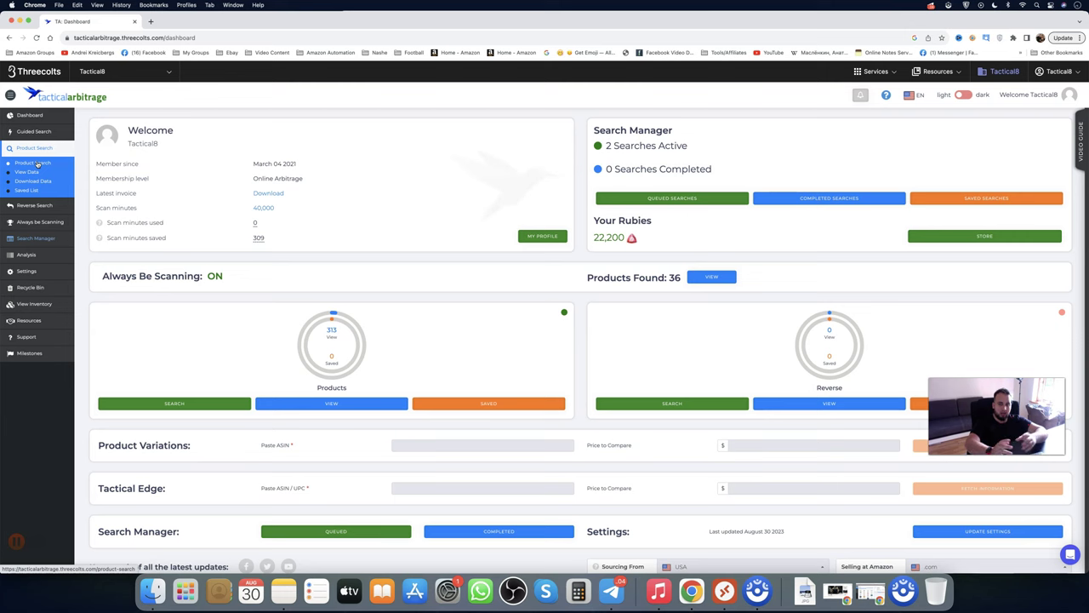
{"action": "left_click", "coordinate": [37, 176]}
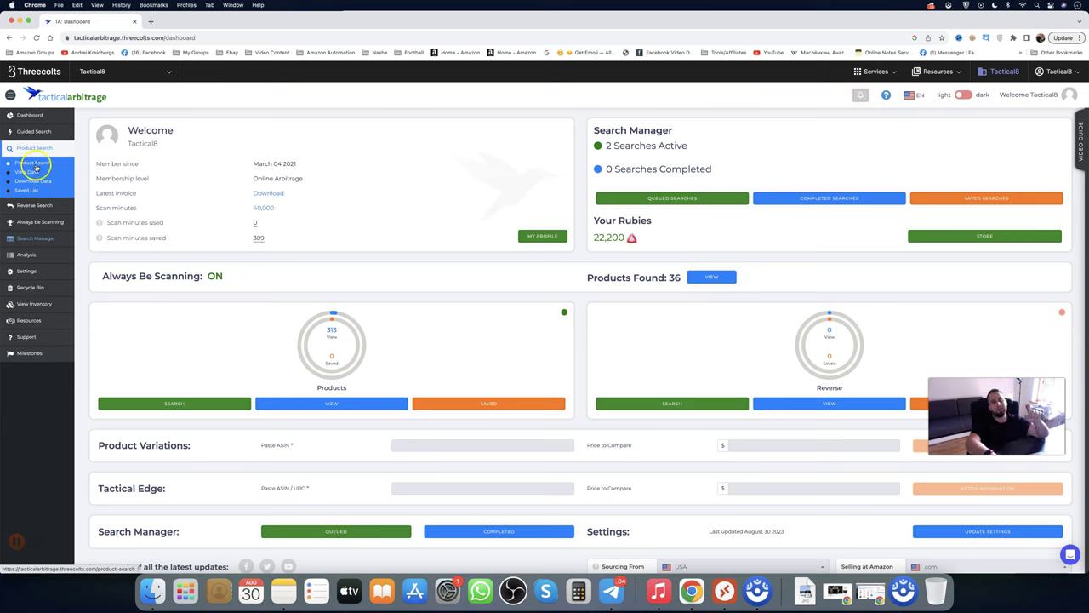
{"action": "left_click", "coordinate": [34, 163]}
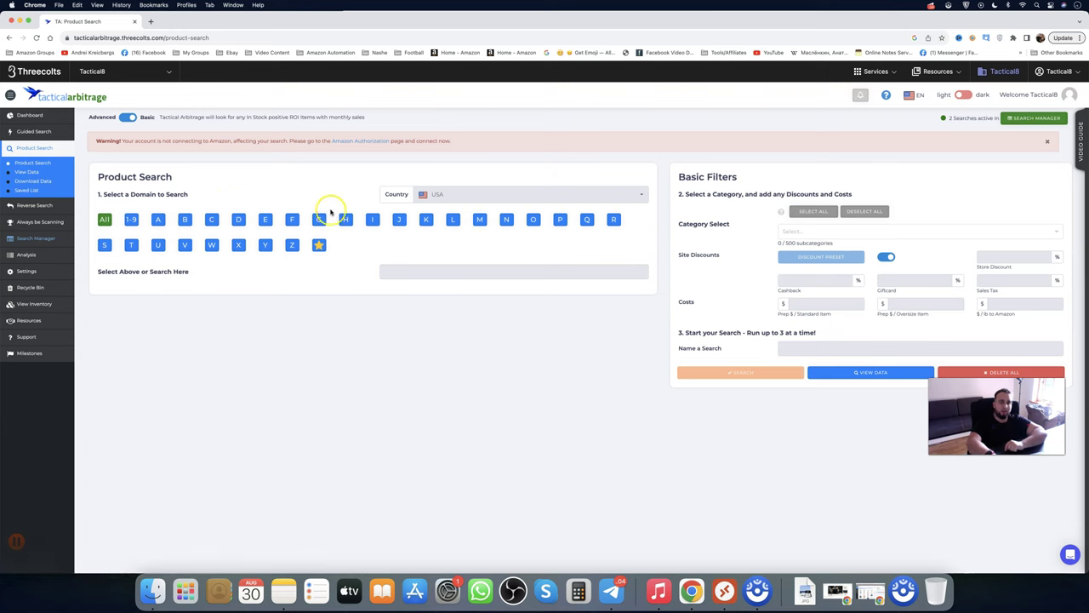
Dismiss the Amazon connection warning, keep USA, and browse the Z and W store lists.
{"action": "left_click", "coordinate": [1046, 143]}
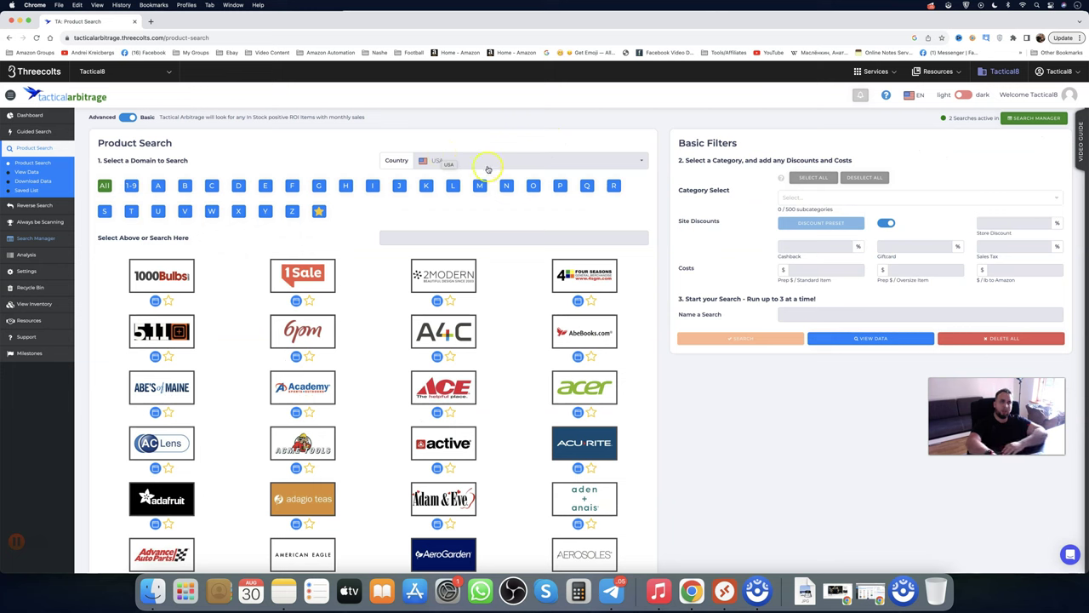
{"action": "left_click", "coordinate": [460, 159]}
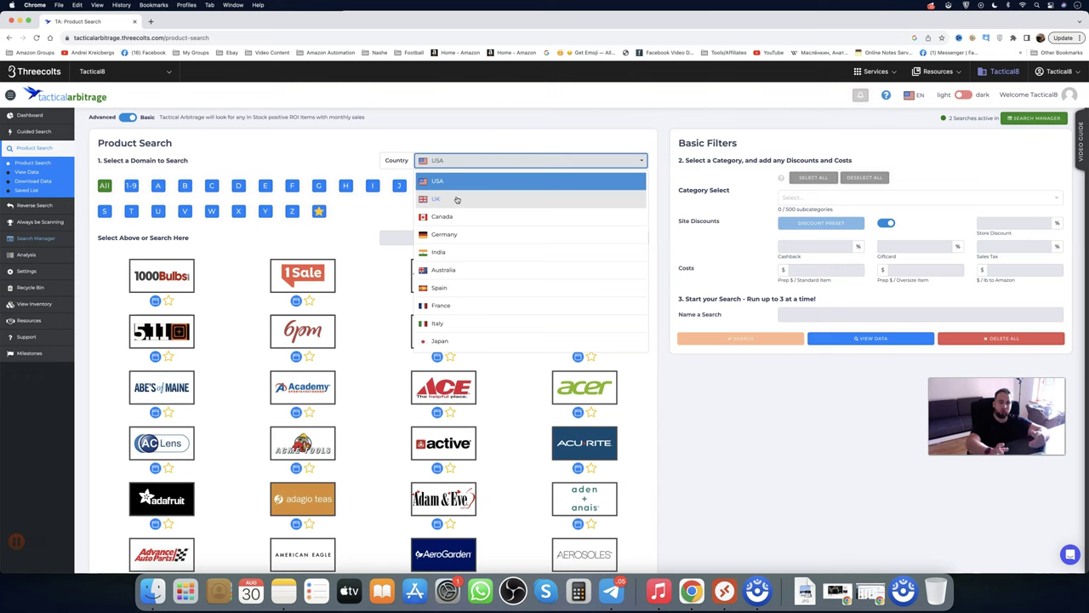
{"action": "left_click", "coordinate": [460, 181]}
{"action": "left_click", "coordinate": [291, 211]}
{"action": "left_click", "coordinate": [212, 211]}
{"action": "scroll", "coordinate": [374, 277], "scroll_direction": "down", "scroll_amount": 3}
{"action": "scroll", "coordinate": [365, 284], "scroll_direction": "down", "scroll_amount": 4}
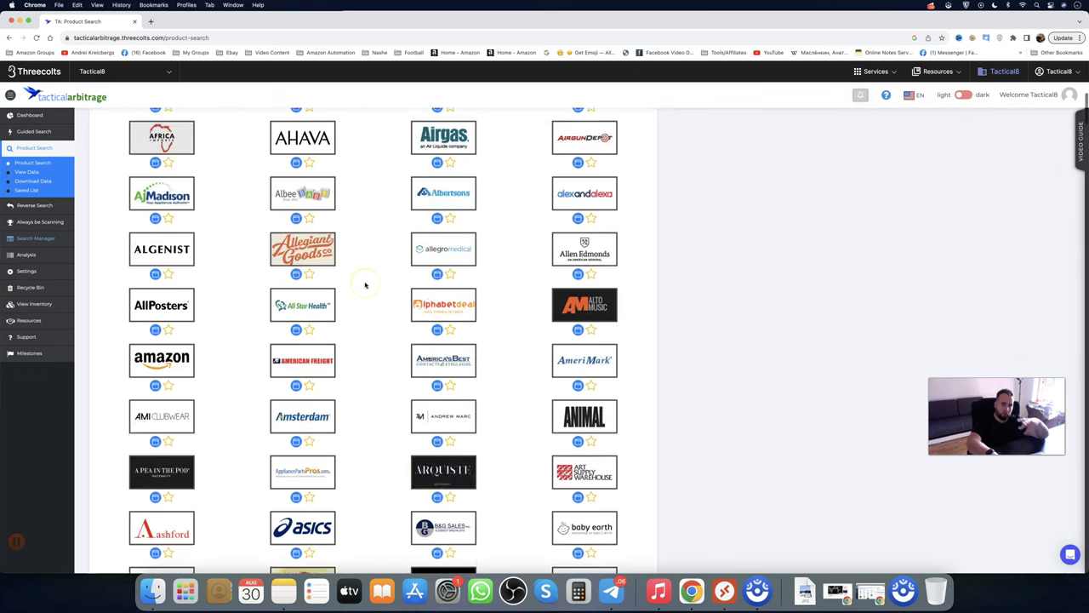
{"action": "scroll", "coordinate": [366, 285], "scroll_direction": "down", "scroll_amount": 2}
{"action": "scroll", "coordinate": [365, 285], "scroll_direction": "down", "scroll_amount": 5}
{"action": "scroll", "coordinate": [366, 285], "scroll_direction": "down", "scroll_amount": 2}
{"action": "scroll", "coordinate": [366, 285], "scroll_direction": "down", "scroll_amount": 2}
{"action": "scroll", "coordinate": [366, 285], "scroll_direction": "down", "scroll_amount": 3}
{"action": "scroll", "coordinate": [365, 285], "scroll_direction": "down", "scroll_amount": 2}
{"action": "scroll", "coordinate": [365, 285], "scroll_direction": "down", "scroll_amount": 3}
{"action": "scroll", "coordinate": [365, 285], "scroll_direction": "down", "scroll_amount": 4}
{"action": "scroll", "coordinate": [365, 285], "scroll_direction": "down", "scroll_amount": 2}
{"action": "scroll", "coordinate": [365, 285], "scroll_direction": "down", "scroll_amount": 3}
{"action": "scroll", "coordinate": [365, 285], "scroll_direction": "down", "scroll_amount": 5}
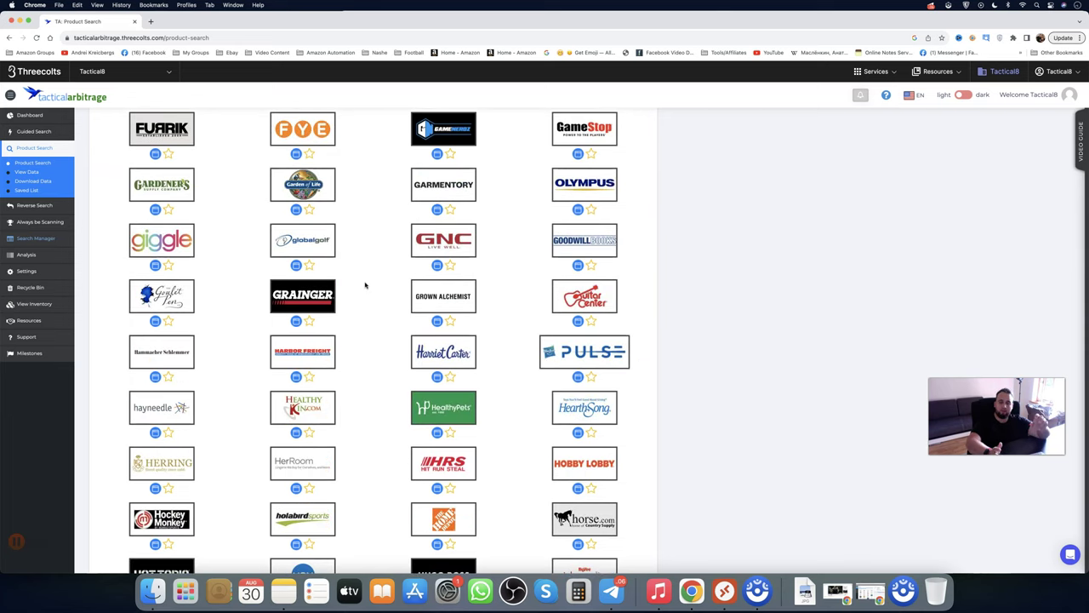
{"action": "scroll", "coordinate": [365, 286], "scroll_direction": "down", "scroll_amount": 1}
{"action": "scroll", "coordinate": [365, 285], "scroll_direction": "down", "scroll_amount": 5}
{"action": "scroll", "coordinate": [365, 285], "scroll_direction": "down", "scroll_amount": 5}
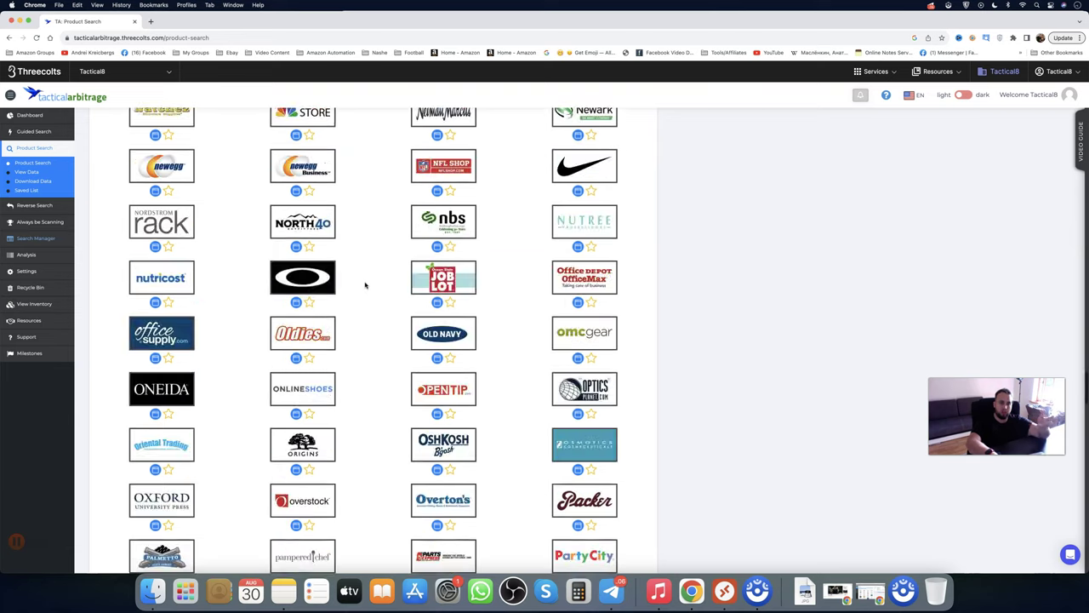
{"action": "scroll", "coordinate": [365, 285], "scroll_direction": "down", "scroll_amount": 3}
{"action": "scroll", "coordinate": [365, 285], "scroll_direction": "up", "scroll_amount": 5}
{"action": "scroll", "coordinate": [365, 285], "scroll_direction": "up", "scroll_amount": 5}
{"action": "scroll", "coordinate": [365, 285], "scroll_direction": "up", "scroll_amount": 5}
{"action": "scroll", "coordinate": [382, 264], "scroll_direction": "up", "scroll_amount": 5}
{"action": "scroll", "coordinate": [396, 245], "scroll_direction": "up", "scroll_amount": 3}
Try UK and then Canada as the sourcing country, scrolling each store list.
{"action": "left_click", "coordinate": [438, 162]}
{"action": "left_click", "coordinate": [436, 166]}
{"action": "left_click", "coordinate": [434, 198]}
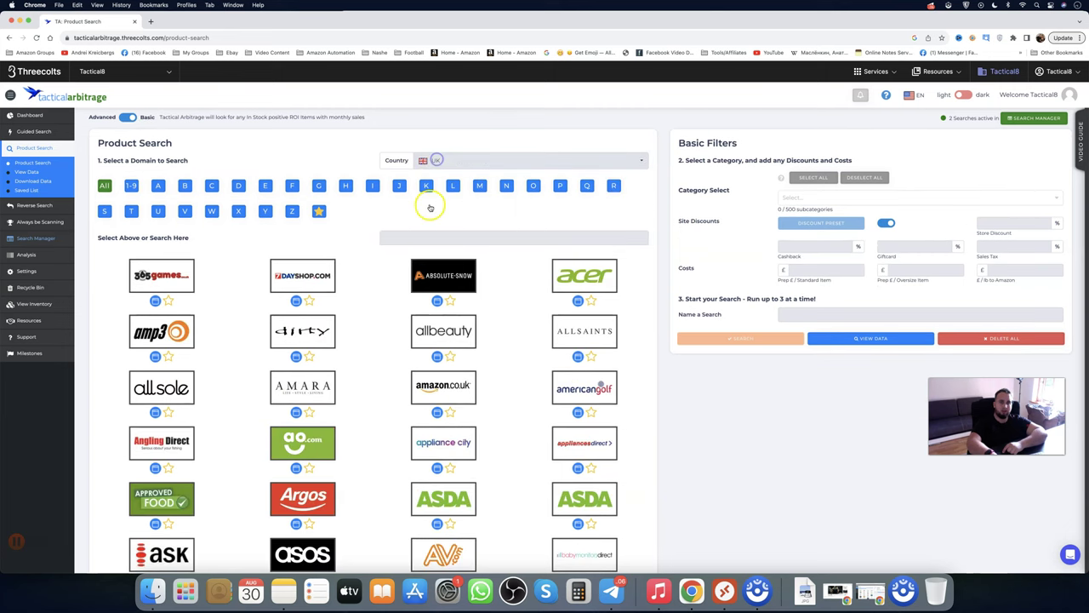
{"action": "left_click", "coordinate": [432, 161]}
{"action": "scroll", "coordinate": [360, 212], "scroll_direction": "down", "scroll_amount": 5}
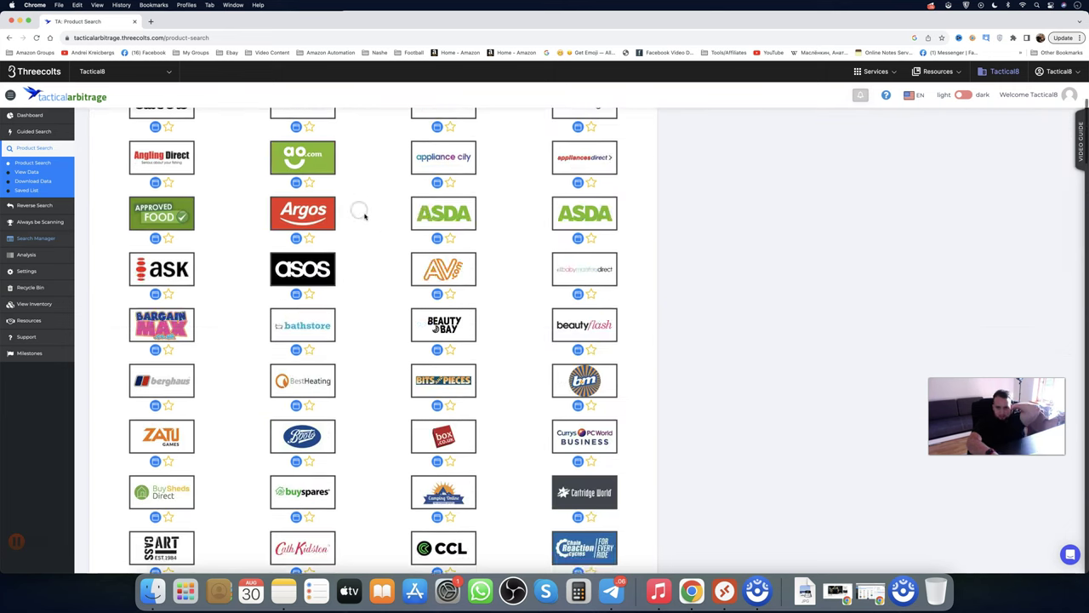
{"action": "scroll", "coordinate": [364, 216], "scroll_direction": "down", "scroll_amount": 3}
{"action": "scroll", "coordinate": [364, 216], "scroll_direction": "down", "scroll_amount": 10}
{"action": "scroll", "coordinate": [364, 216], "scroll_direction": "down", "scroll_amount": 10}
{"action": "scroll", "coordinate": [364, 217], "scroll_direction": "down", "scroll_amount": 5}
{"action": "scroll", "coordinate": [364, 216], "scroll_direction": "down", "scroll_amount": 5}
{"action": "left_click", "coordinate": [364, 215]}
{"action": "scroll", "coordinate": [364, 215], "scroll_direction": "up", "scroll_amount": 15}
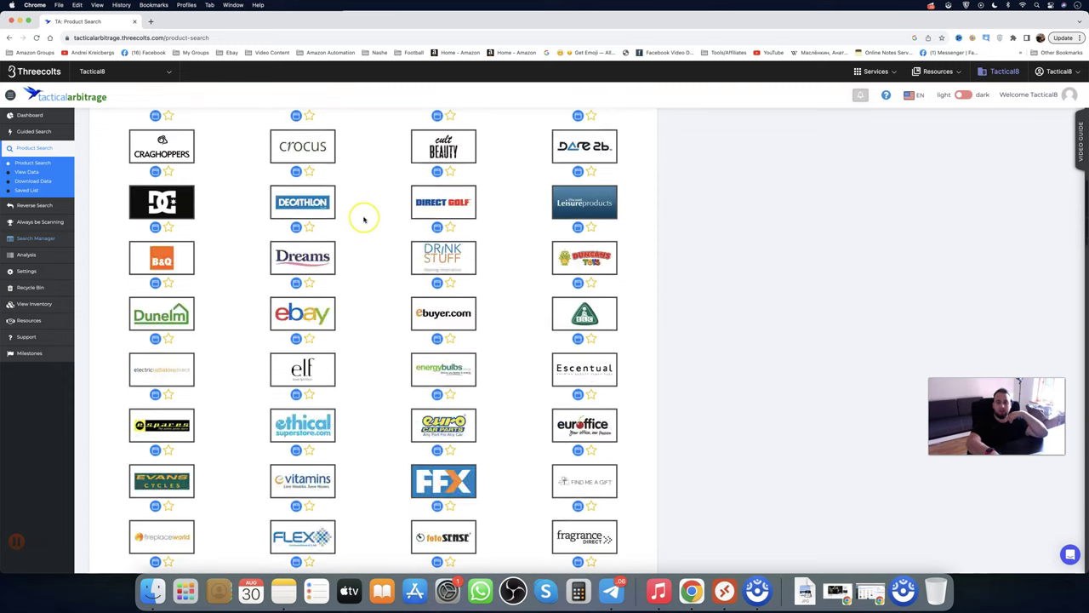
{"action": "scroll", "coordinate": [363, 220], "scroll_direction": "up", "scroll_amount": 5}
{"action": "scroll", "coordinate": [364, 219], "scroll_direction": "up", "scroll_amount": 10}
{"action": "scroll", "coordinate": [364, 220], "scroll_direction": "up", "scroll_amount": 5}
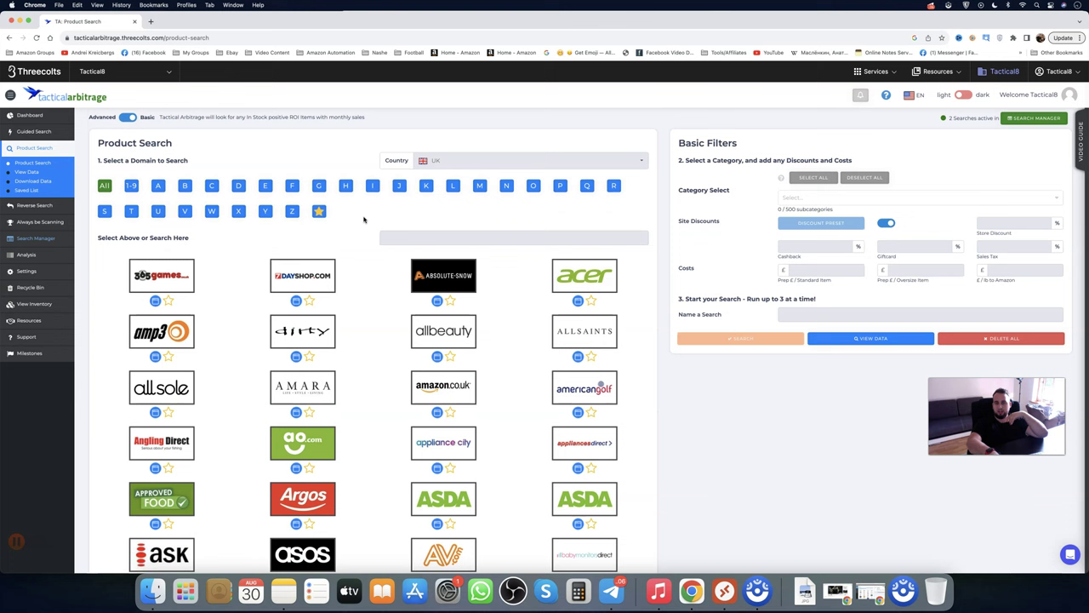
{"action": "left_click", "coordinate": [383, 185]}
{"action": "left_click", "coordinate": [418, 162]}
{"action": "left_click", "coordinate": [418, 214]}
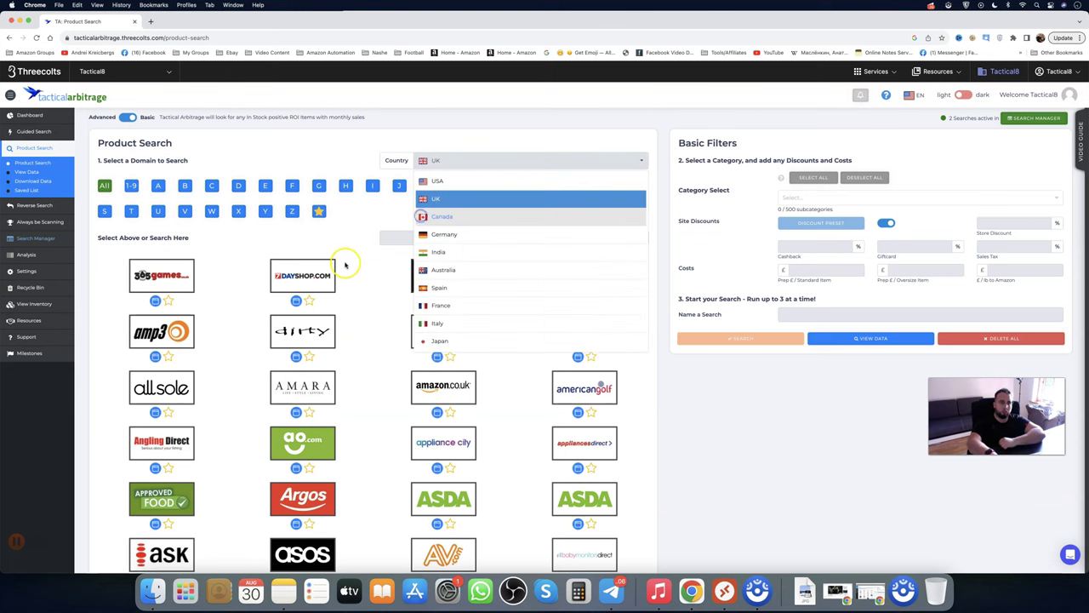
{"action": "scroll", "coordinate": [344, 266], "scroll_direction": "down", "scroll_amount": 1}
{"action": "scroll", "coordinate": [345, 266], "scroll_direction": "down", "scroll_amount": 5}
{"action": "scroll", "coordinate": [345, 266], "scroll_direction": "down", "scroll_amount": 5}
{"action": "scroll", "coordinate": [345, 266], "scroll_direction": "up", "scroll_amount": 15}
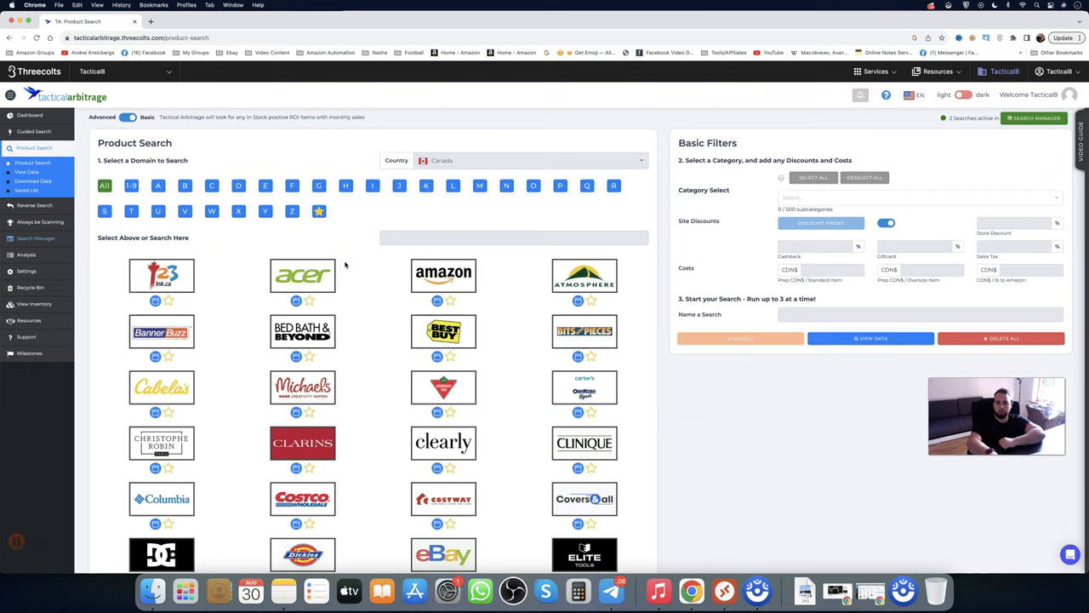
Switch the search country to France, then back to USA.
{"action": "left_click", "coordinate": [442, 160]}
{"action": "scroll", "coordinate": [443, 288], "scroll_direction": "up", "scroll_amount": 2}
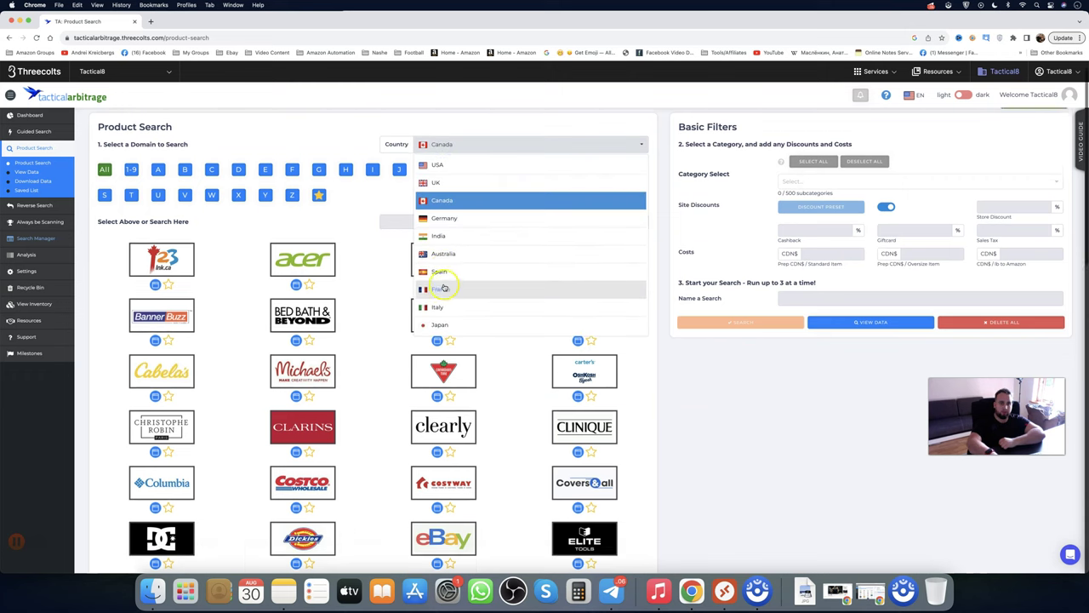
{"action": "left_click", "coordinate": [444, 288]}
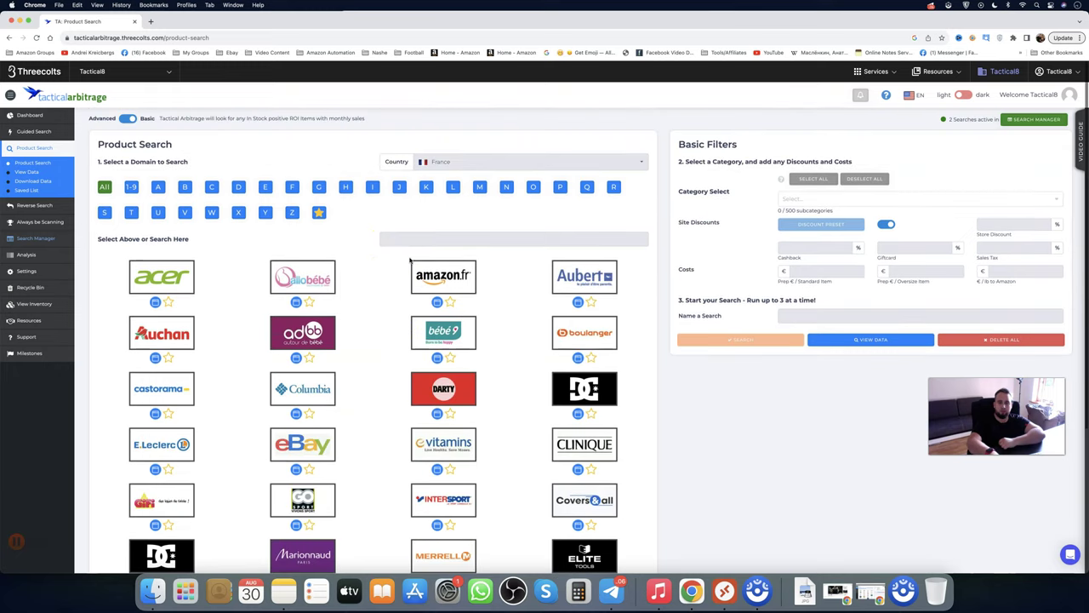
{"action": "left_click", "coordinate": [481, 162]}
{"action": "left_click", "coordinate": [440, 183]}
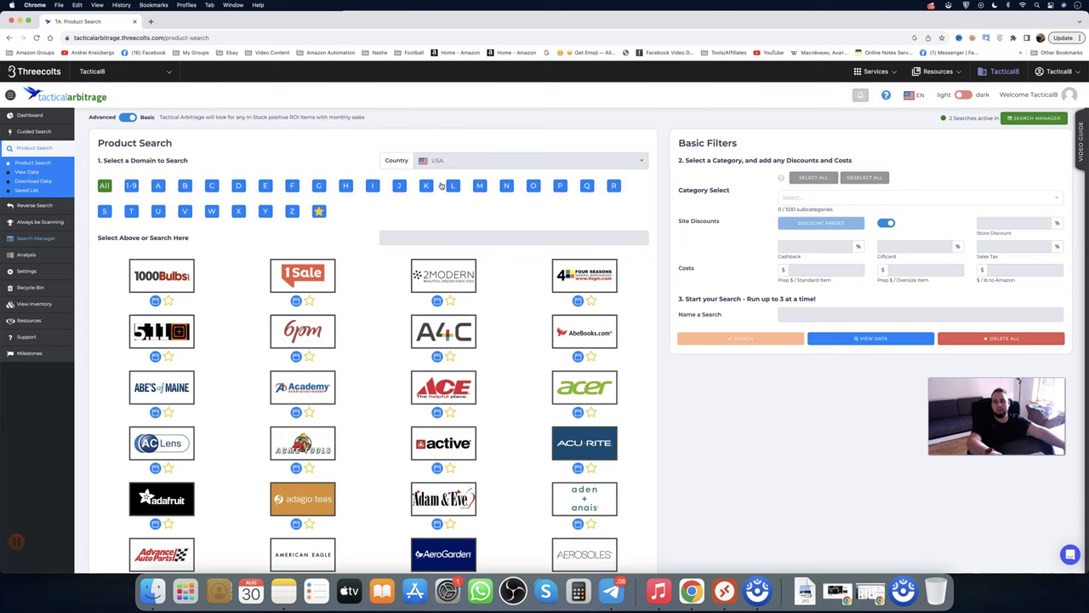
Filter the USA store grid to W stores and select Wayfair as the source.
{"action": "left_click", "coordinate": [212, 211]}
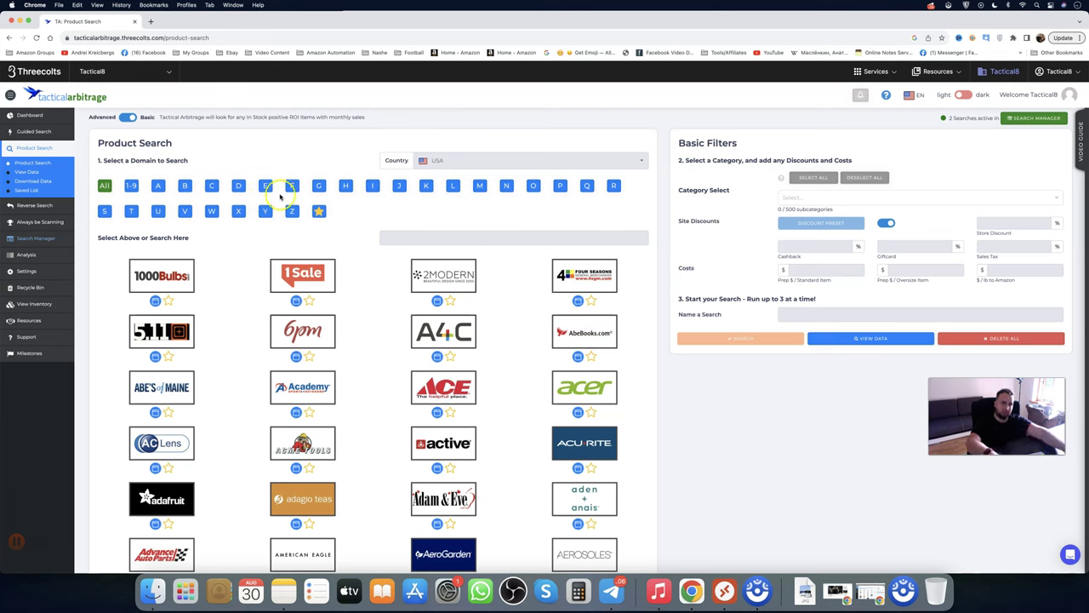
{"action": "left_click", "coordinate": [262, 212]}
{"action": "left_click", "coordinate": [212, 211]}
{"action": "left_click", "coordinate": [302, 270]}
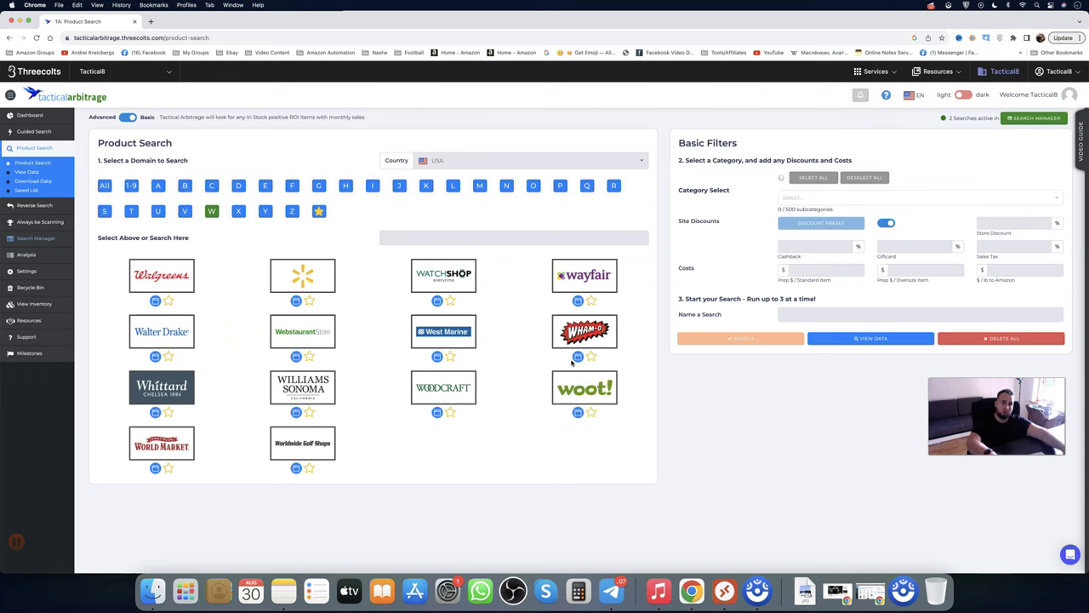
{"action": "left_click", "coordinate": [582, 278]}
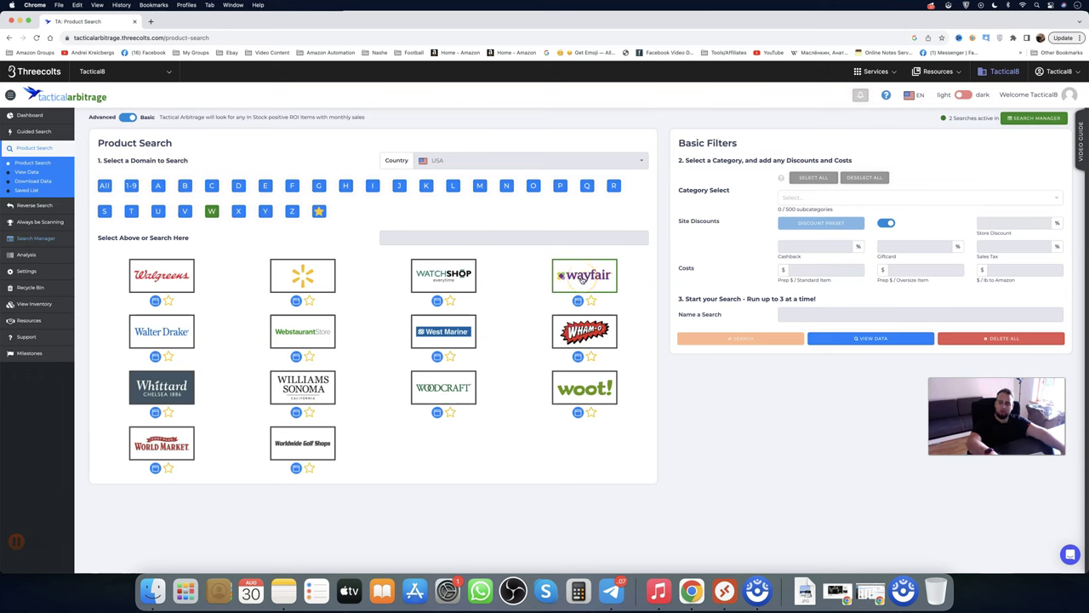
Choose Walmart as the source store and expand Arts Crafts Sewing in the category list.
{"action": "left_click", "coordinate": [313, 279]}
{"action": "left_click", "coordinate": [810, 330]}
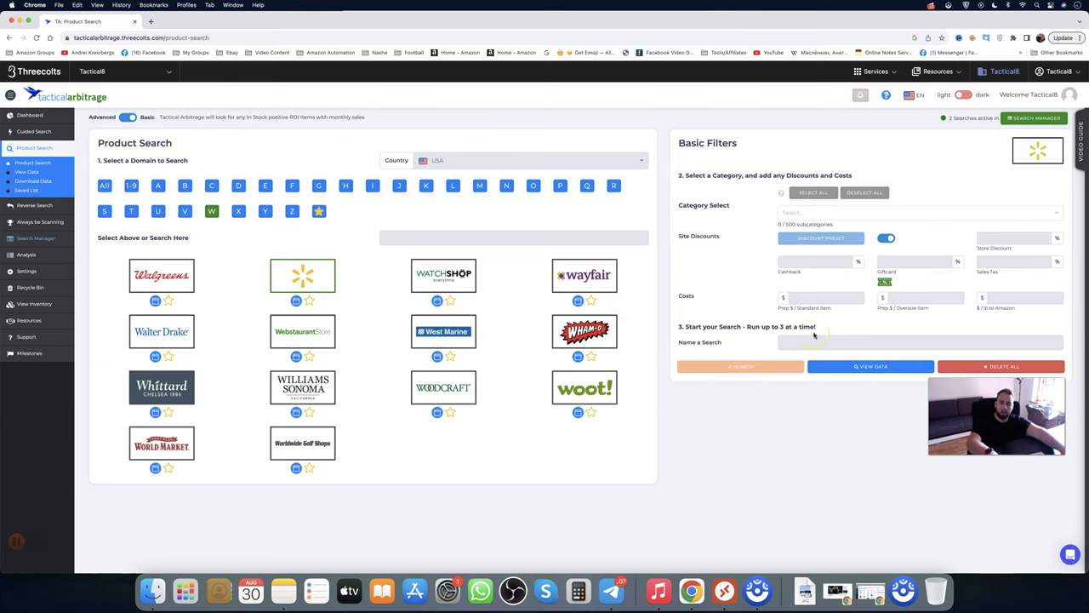
{"action": "left_click", "coordinate": [822, 212]}
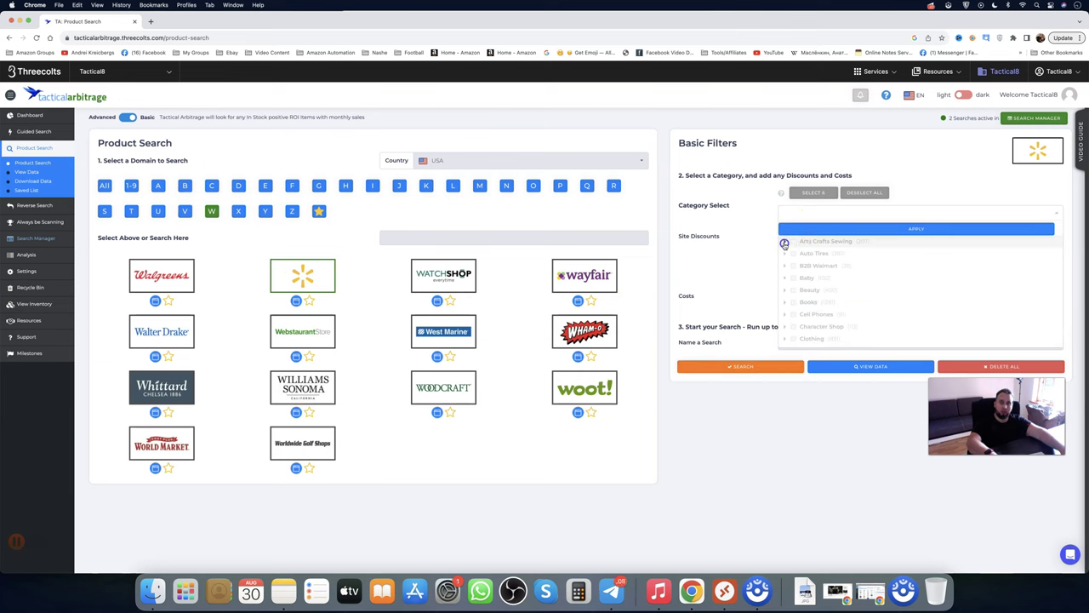
{"action": "left_click", "coordinate": [785, 242]}
{"action": "scroll", "coordinate": [807, 271], "scroll_direction": "down", "scroll_amount": 5}
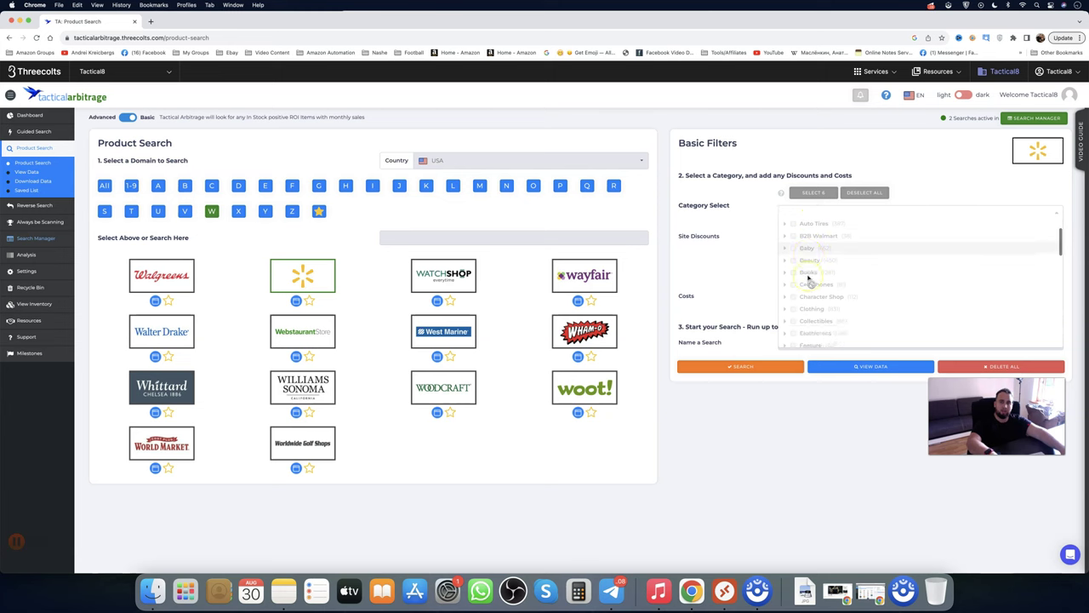
{"action": "left_click", "coordinate": [747, 262]}
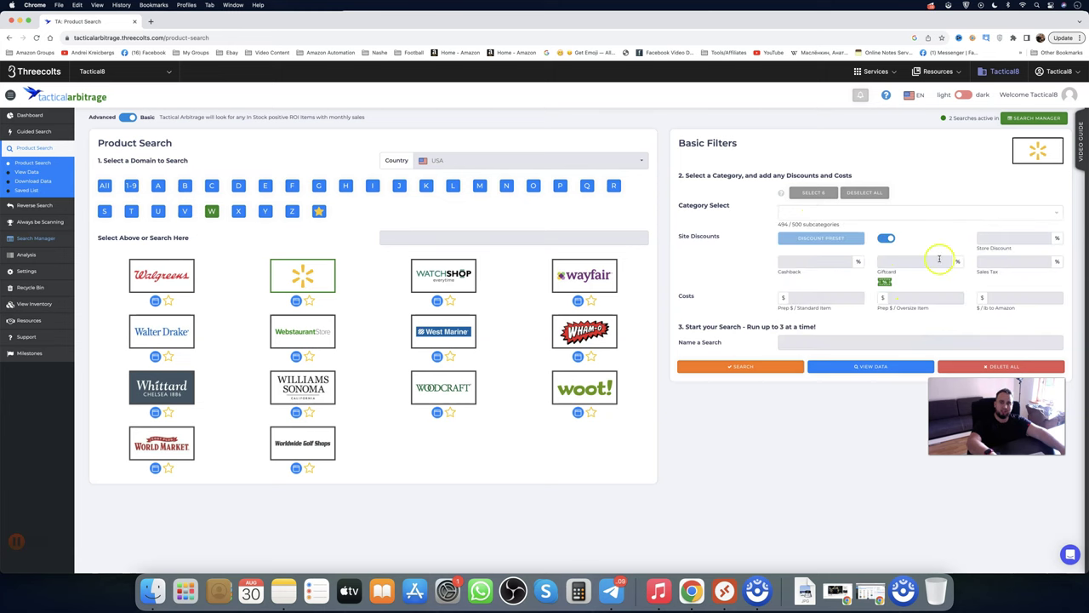
Add the Air Wick subcategory, leaving 495 of 500 subcategories selected.
{"action": "left_click", "coordinate": [1056, 211]}
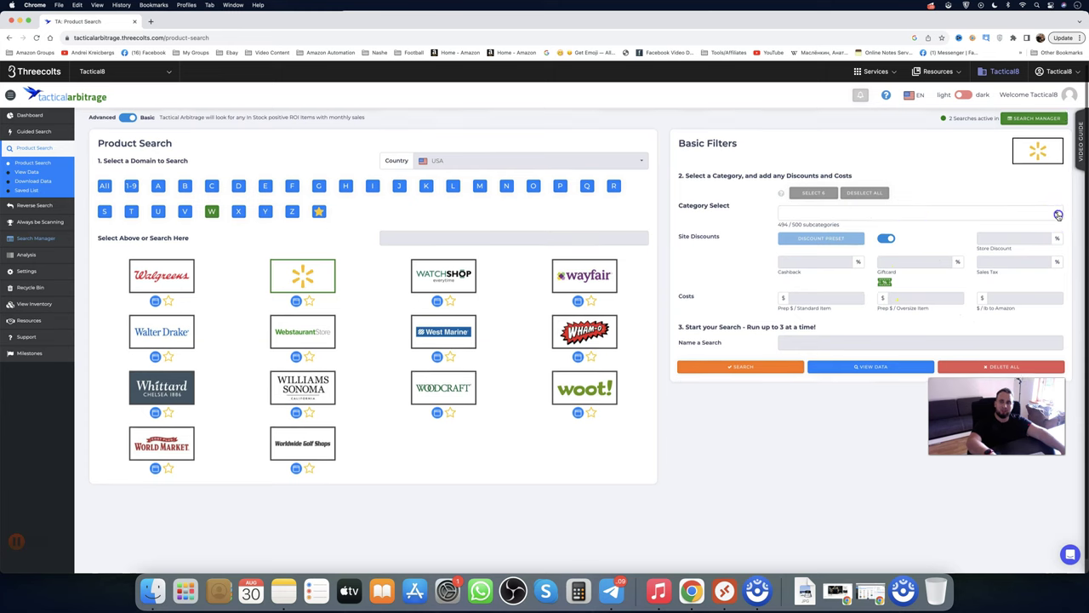
{"action": "scroll", "coordinate": [824, 272], "scroll_direction": "down", "scroll_amount": 2}
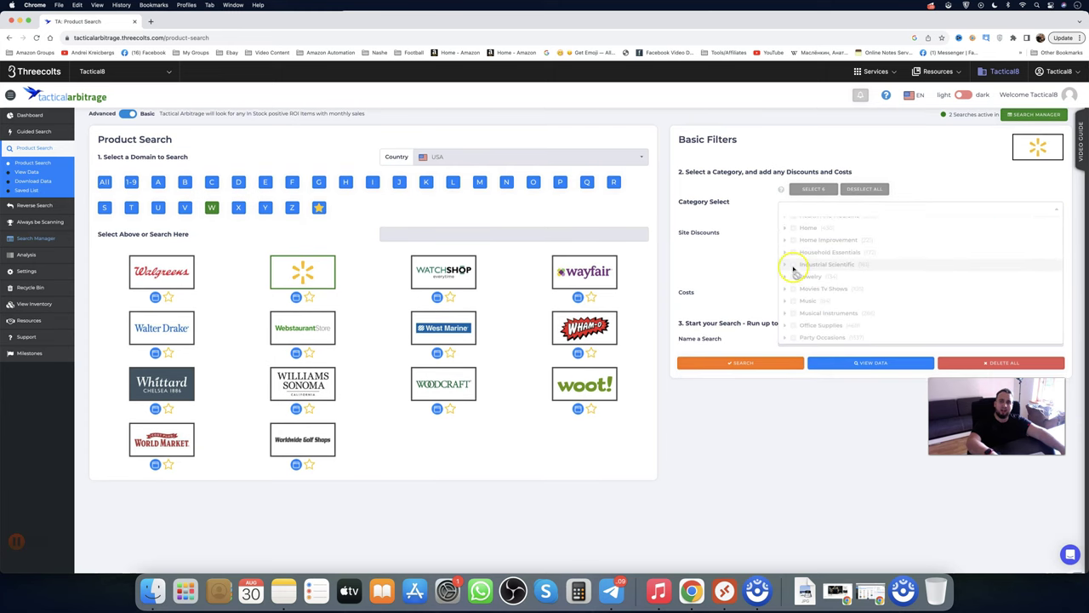
{"action": "left_click", "coordinate": [784, 266]}
{"action": "left_click", "coordinate": [785, 264]}
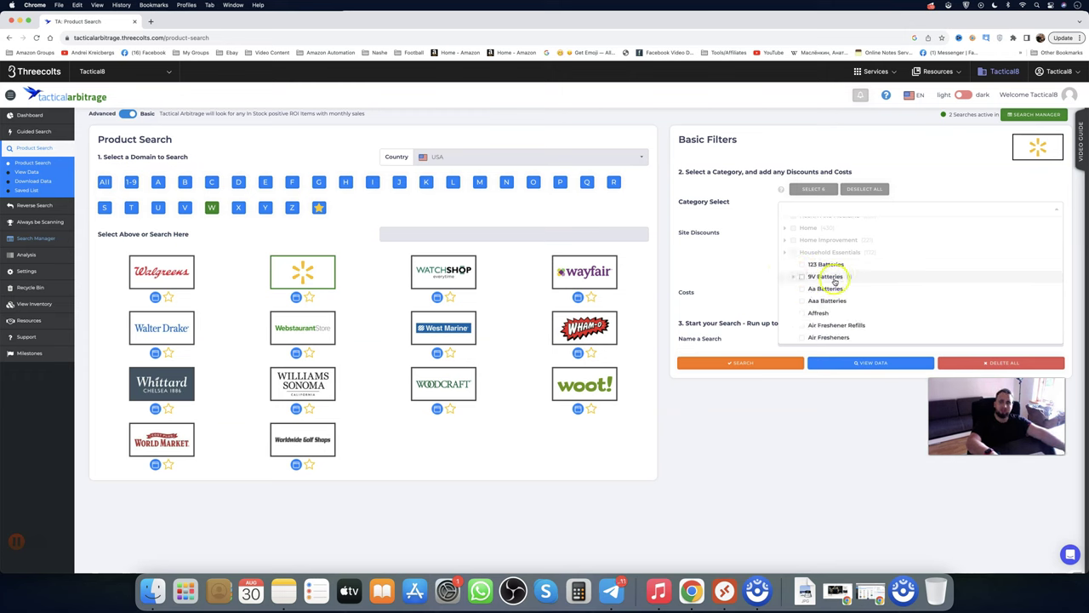
{"action": "scroll", "coordinate": [835, 286], "scroll_direction": "down", "scroll_amount": 2}
{"action": "left_click", "coordinate": [834, 278]}
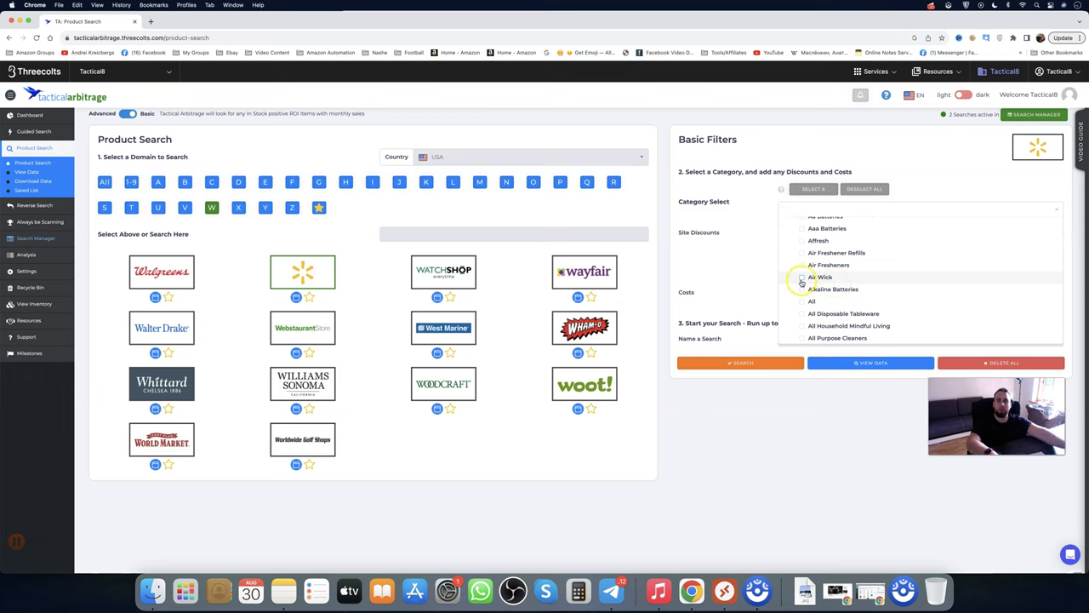
{"action": "left_click", "coordinate": [735, 276]}
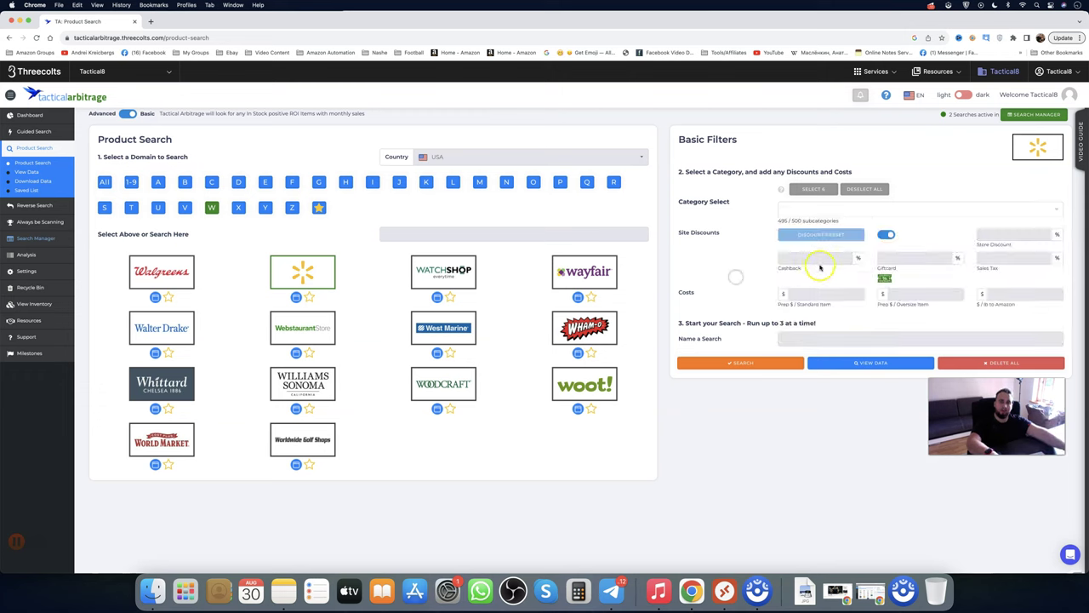
Launch the Walmart search and open View Data, now listing 317 items.
{"action": "left_click", "coordinate": [749, 363]}
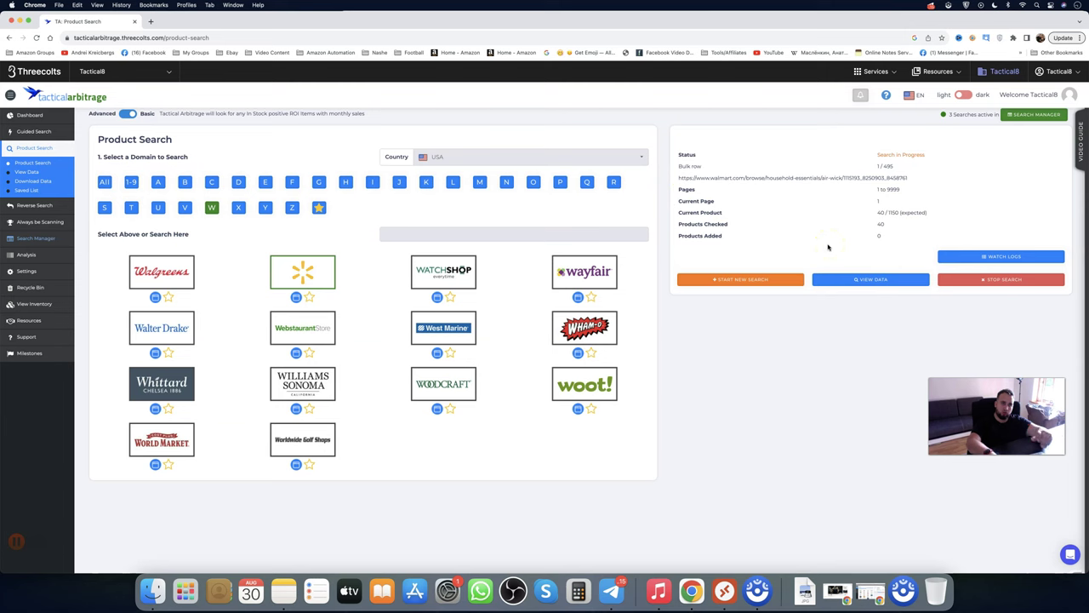
{"action": "left_click", "coordinate": [29, 173]}
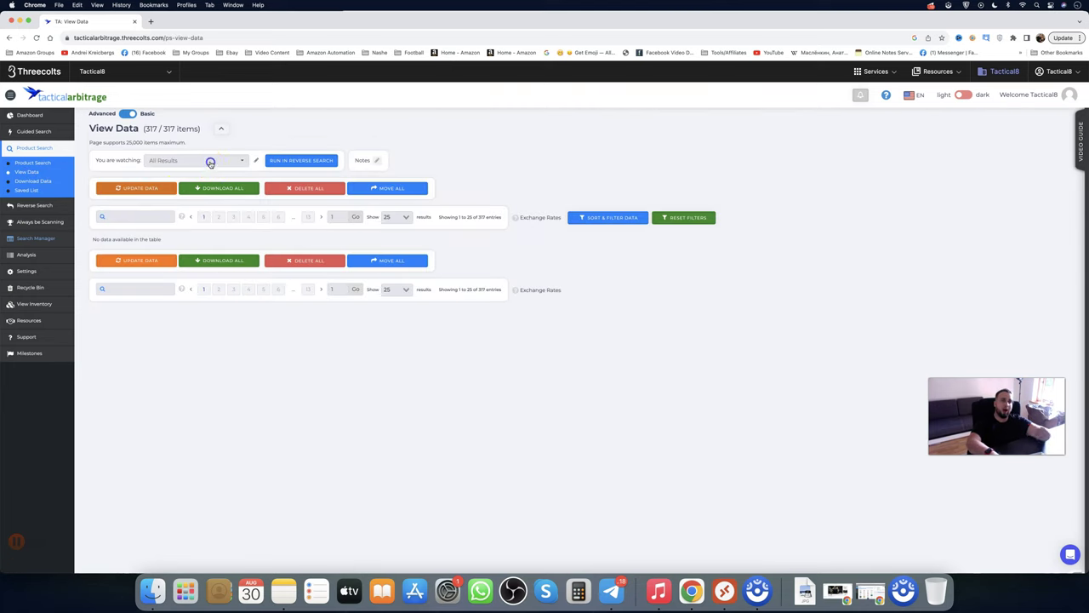
Preview processes #10366509 and #10366674, then watch only process #10366509's results.
{"action": "left_click", "coordinate": [210, 161]}
{"action": "left_click", "coordinate": [194, 233]}
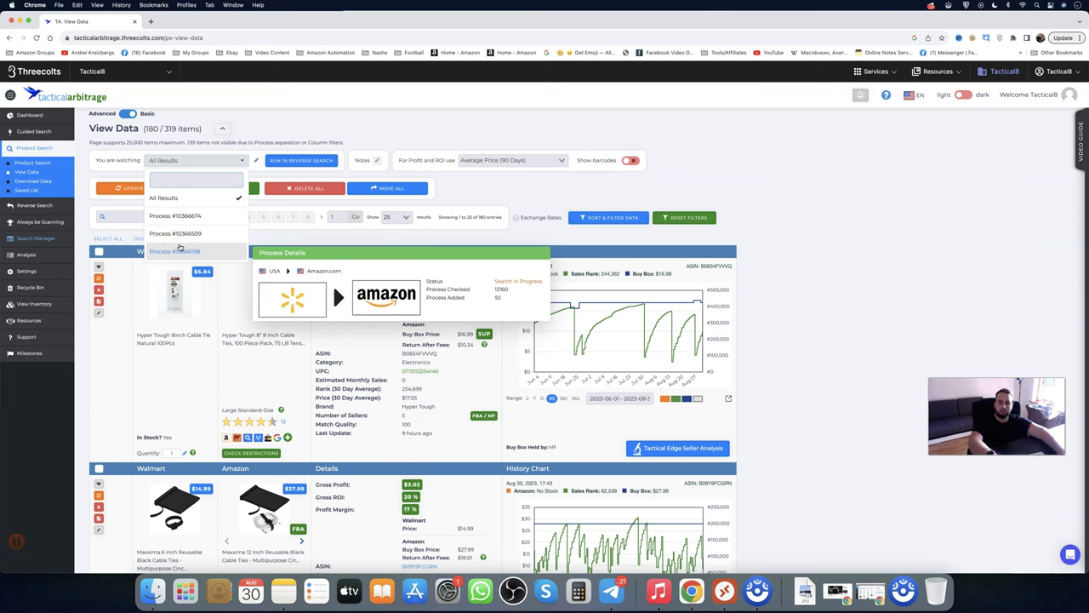
{"action": "left_click", "coordinate": [189, 238]}
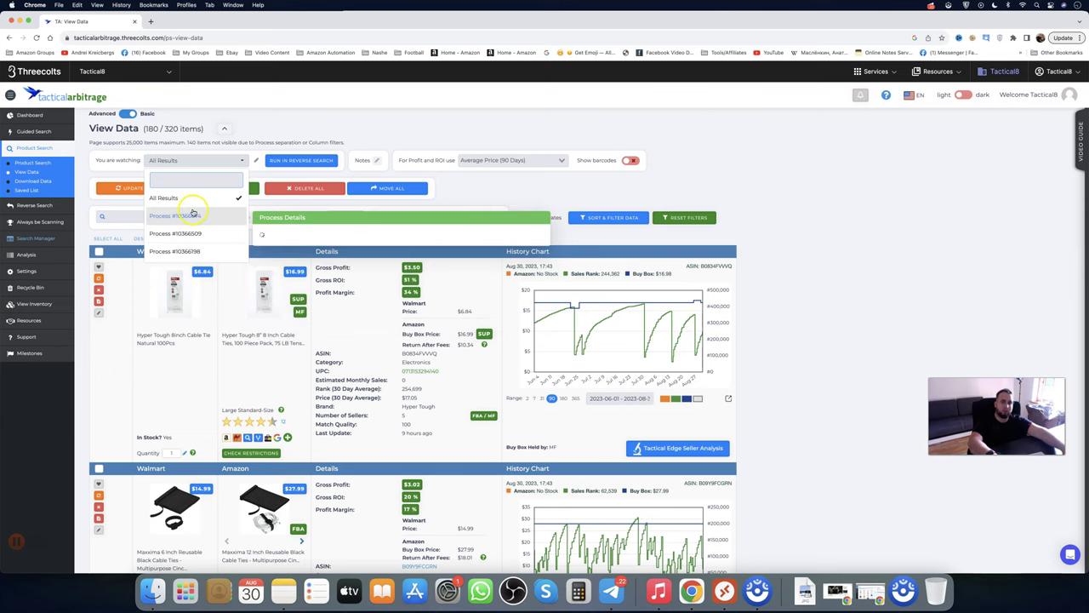
{"action": "left_click", "coordinate": [232, 225]}
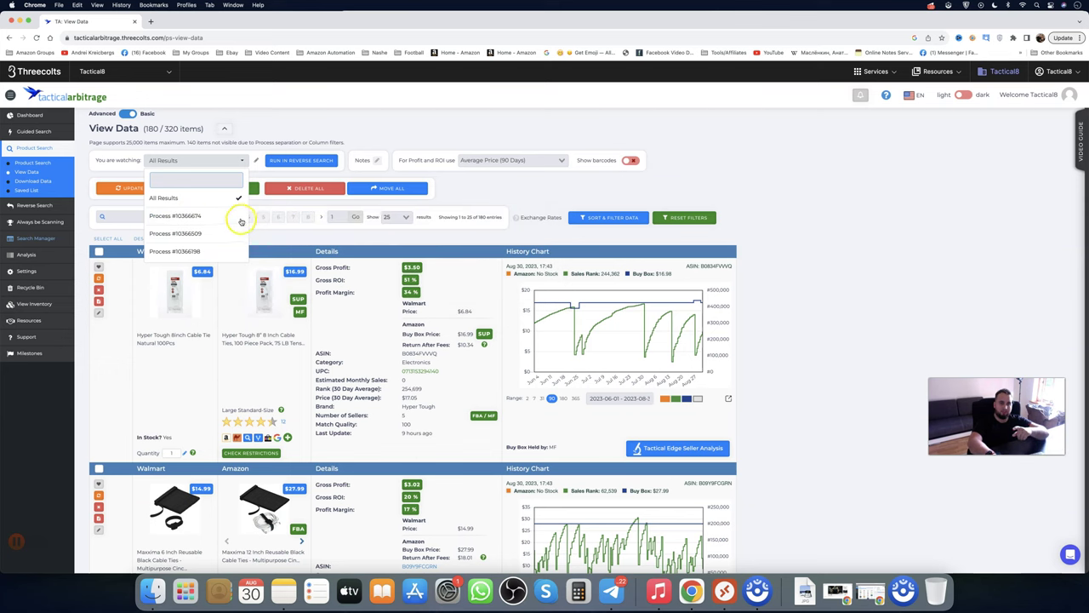
{"action": "left_click", "coordinate": [228, 216]}
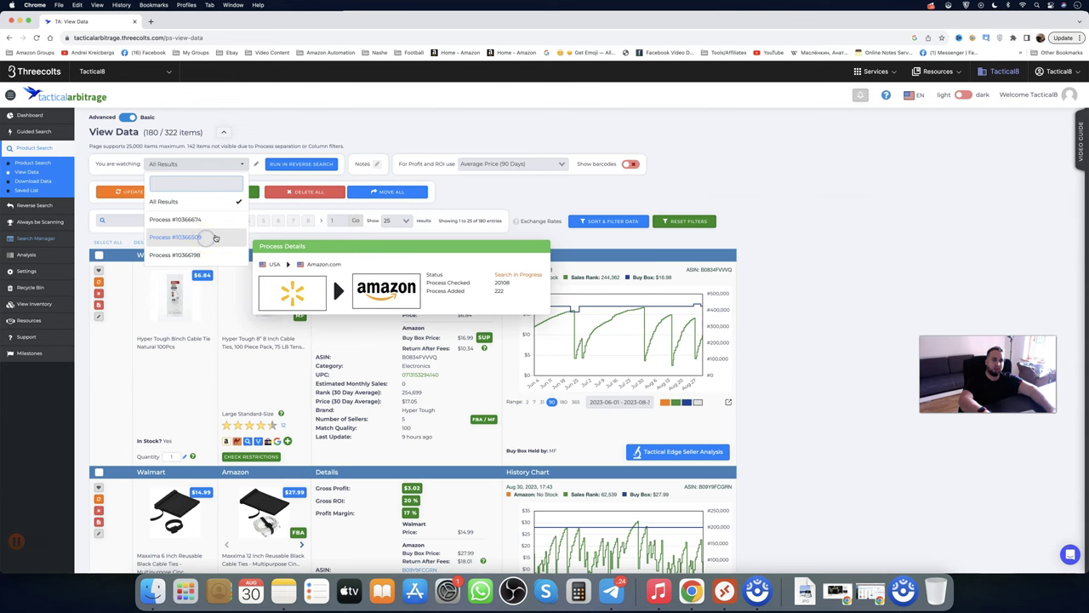
{"action": "left_click", "coordinate": [205, 239]}
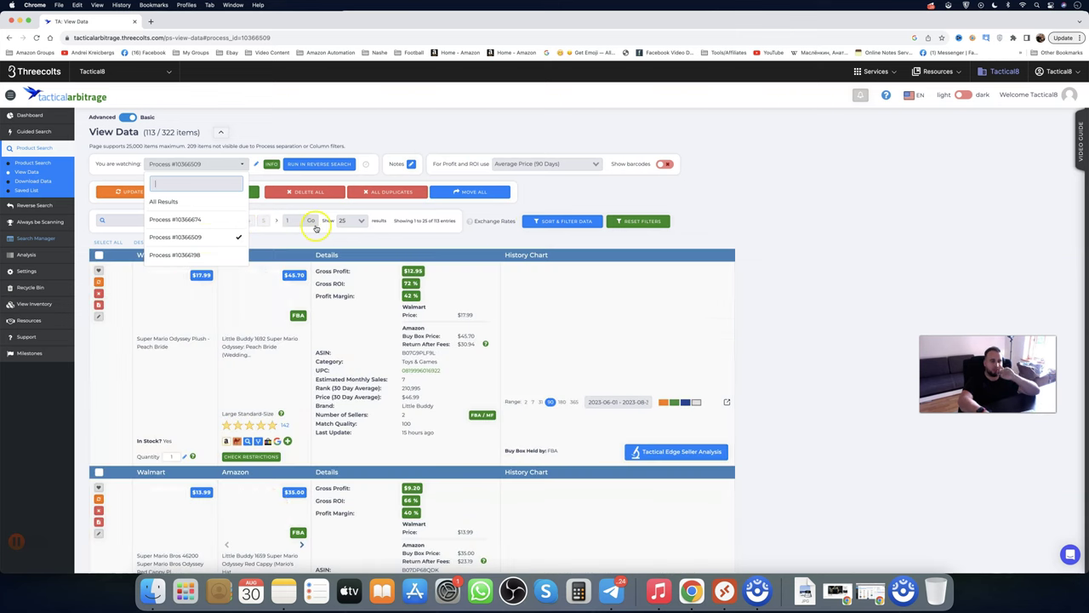
In Sort & Filter Data, change the minimum gross profit to 3.
{"action": "left_click", "coordinate": [740, 190]}
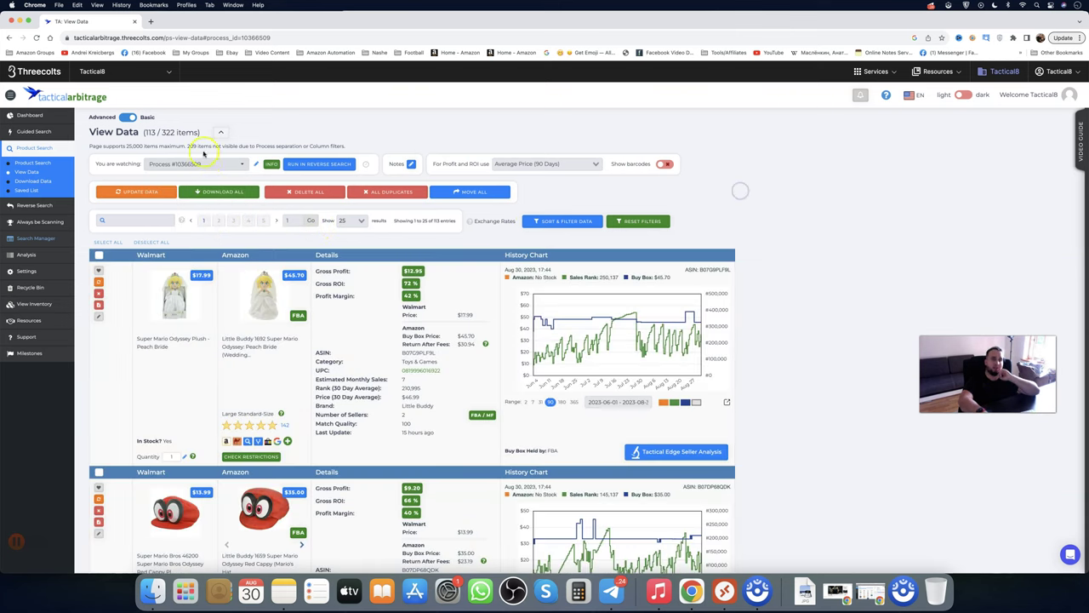
{"action": "left_click", "coordinate": [559, 222]}
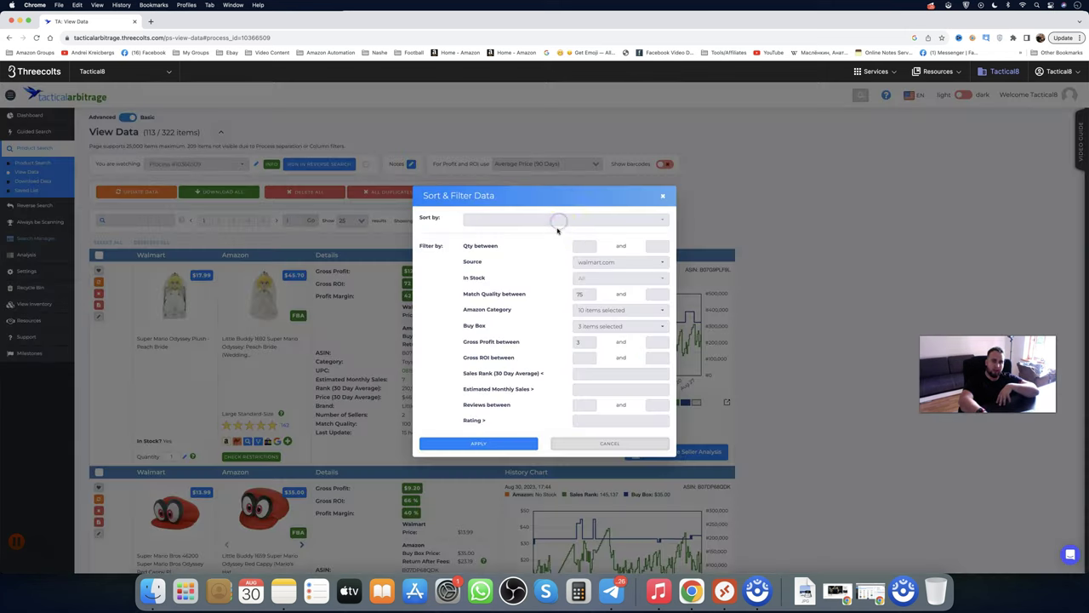
{"action": "left_click", "coordinate": [662, 197]}
{"action": "left_click", "coordinate": [578, 220]}
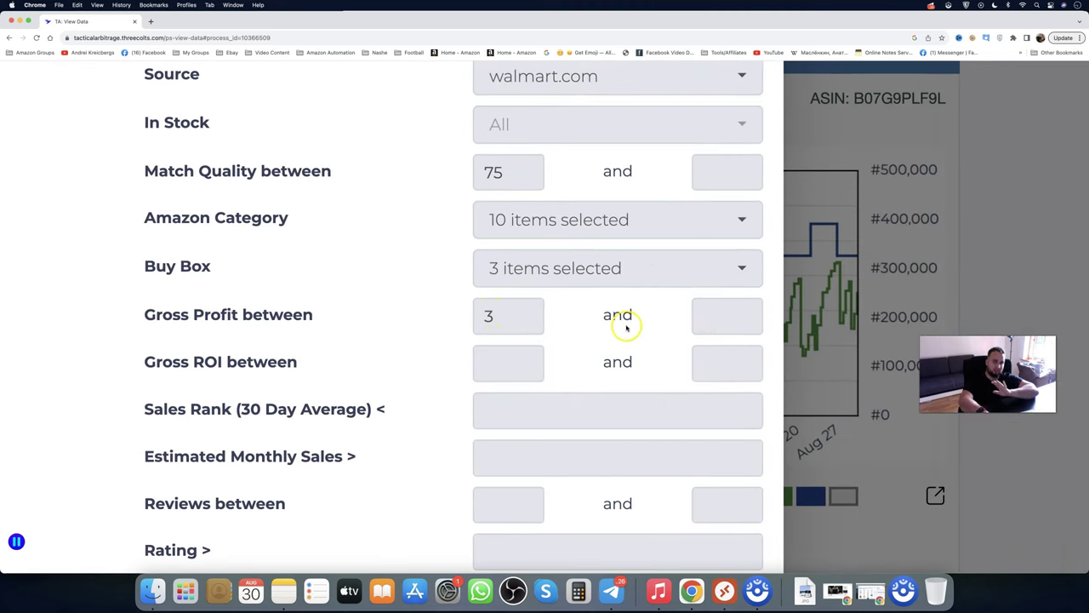
{"action": "scroll", "coordinate": [595, 336], "scroll_direction": "up", "scroll_amount": 1}
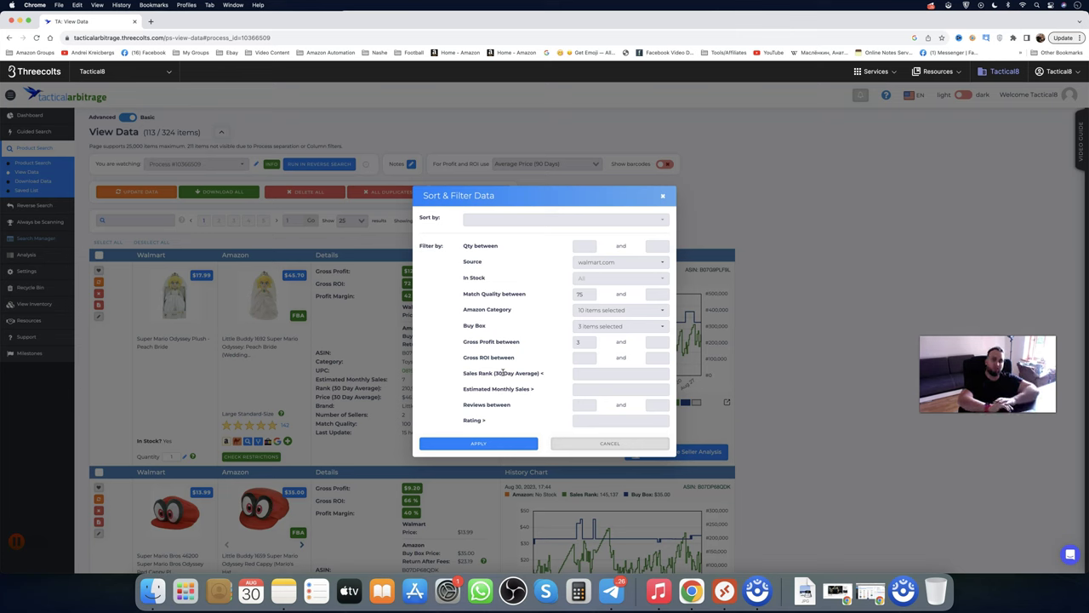
{"action": "left_click", "coordinate": [521, 357]}
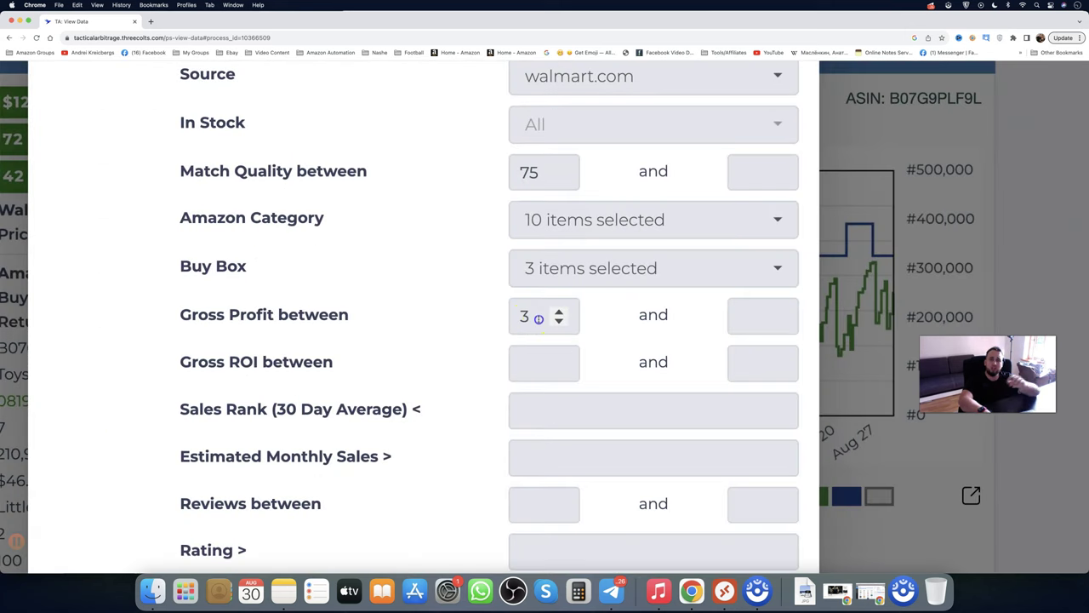
{"action": "left_click", "coordinate": [539, 318]}
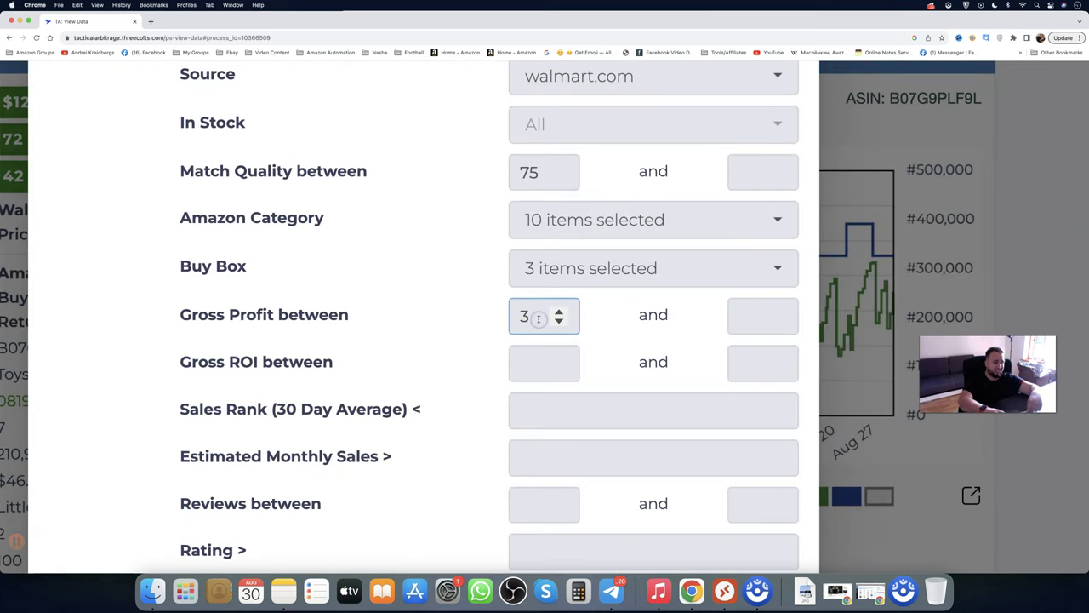
{"action": "key", "text": "BackSpace"}
{"action": "type", "text": "3"}
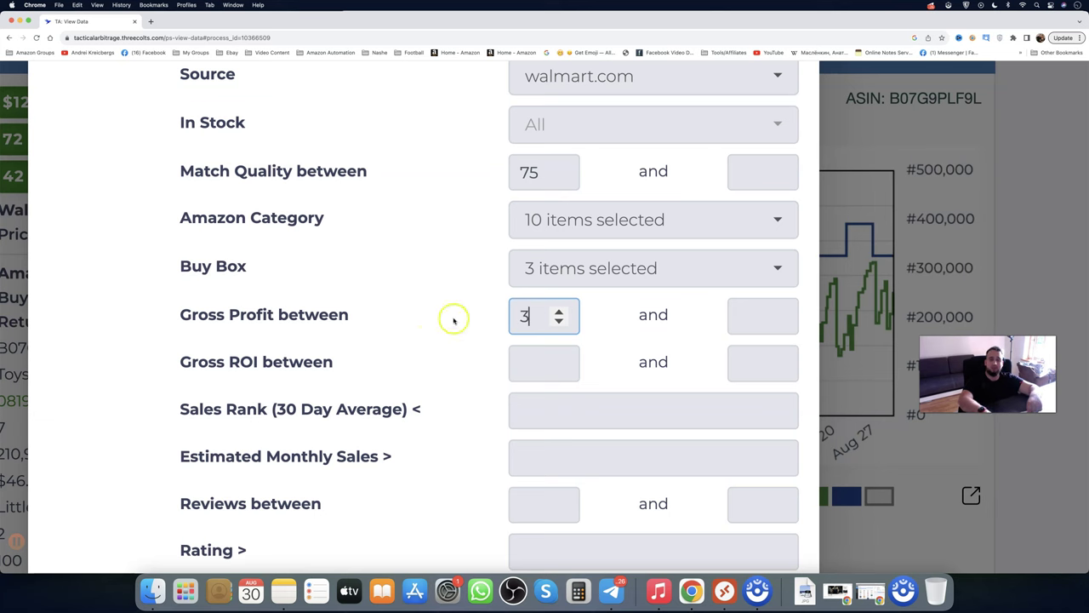
{"action": "left_click", "coordinate": [421, 342]}
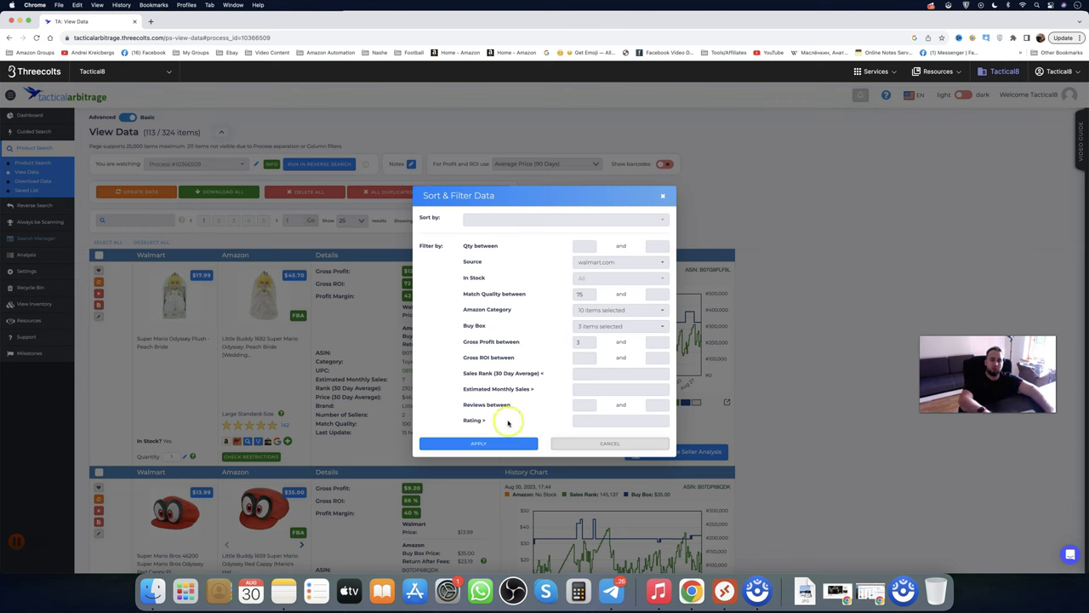
Apply the filter and scroll the matches, topped by a Peach Bride plush at $12.95 profit, 72% ROI.
{"action": "left_click", "coordinate": [495, 443]}
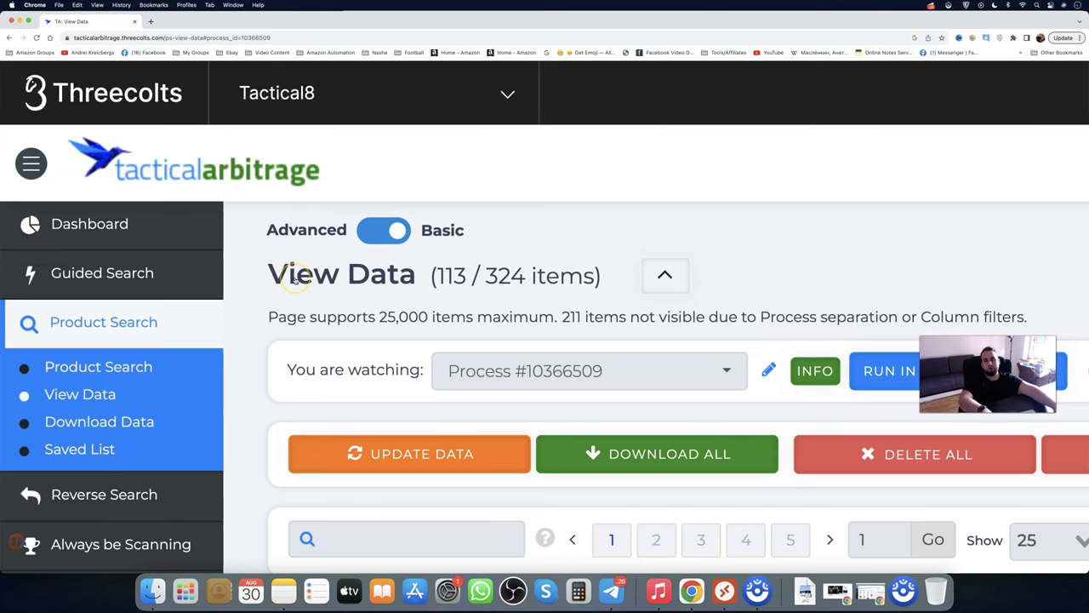
{"action": "left_click", "coordinate": [300, 282]}
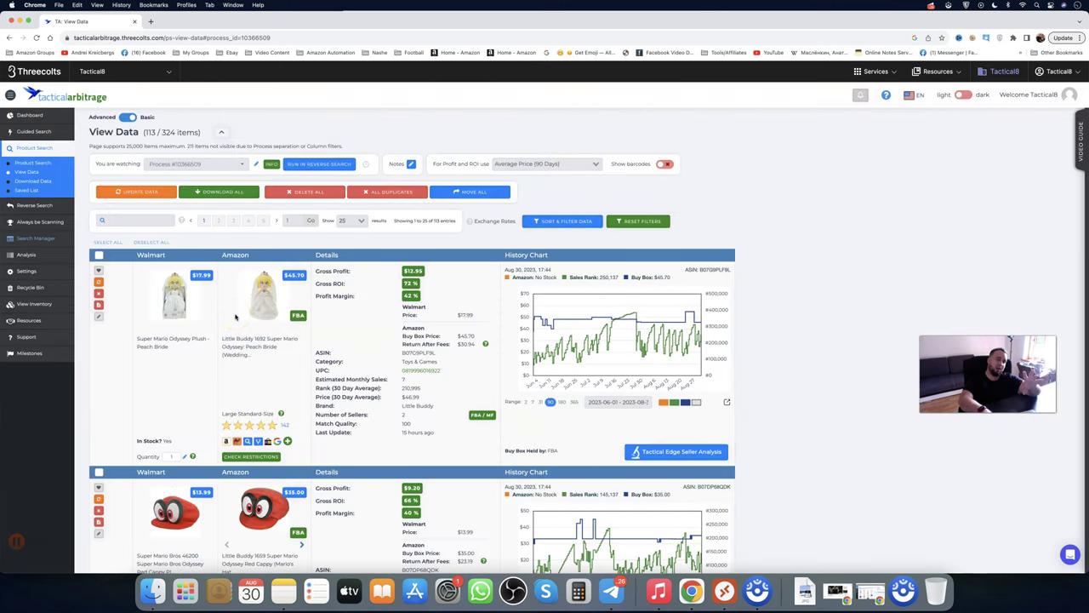
{"action": "scroll", "coordinate": [282, 302], "scroll_direction": "down", "scroll_amount": 2}
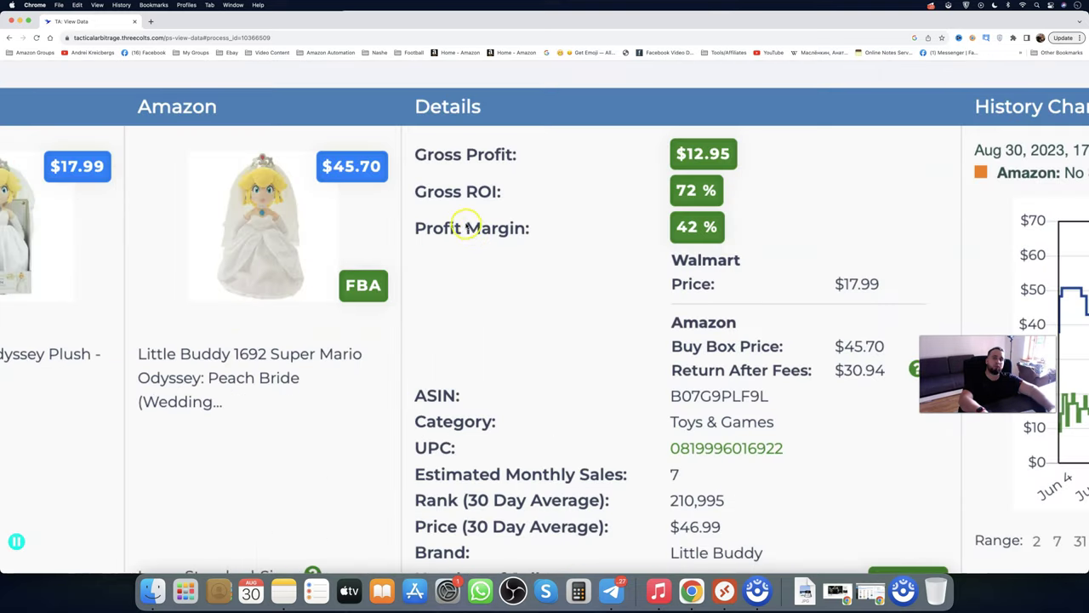
{"action": "scroll", "coordinate": [574, 177], "scroll_direction": "down", "scroll_amount": 10}
{"action": "scroll", "coordinate": [561, 179], "scroll_direction": "down", "scroll_amount": 2}
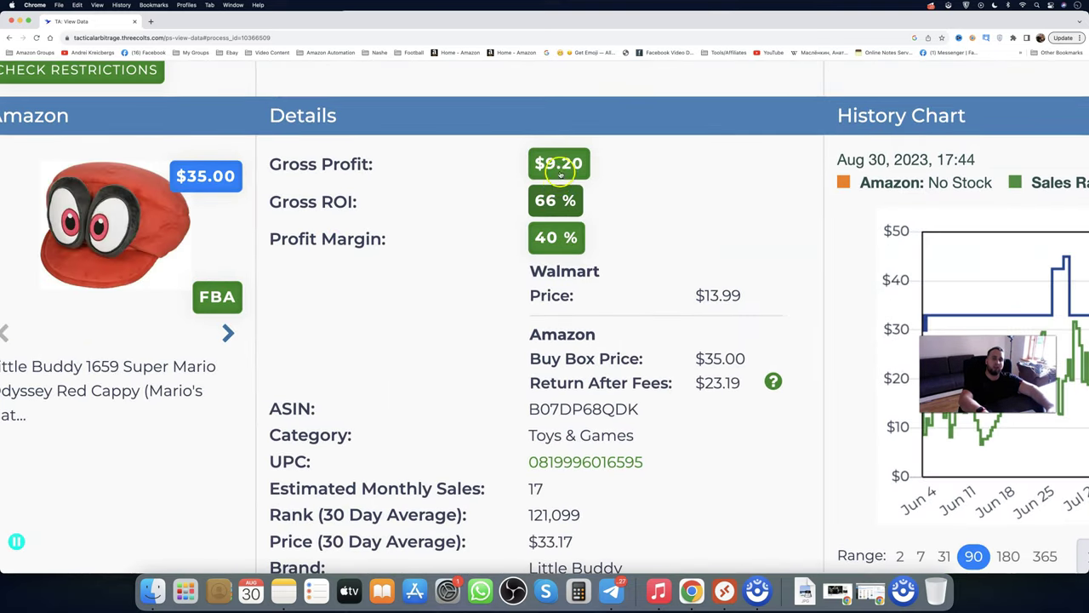
{"action": "scroll", "coordinate": [558, 182], "scroll_direction": "down", "scroll_amount": 2}
{"action": "scroll", "coordinate": [545, 199], "scroll_direction": "up", "scroll_amount": 7}
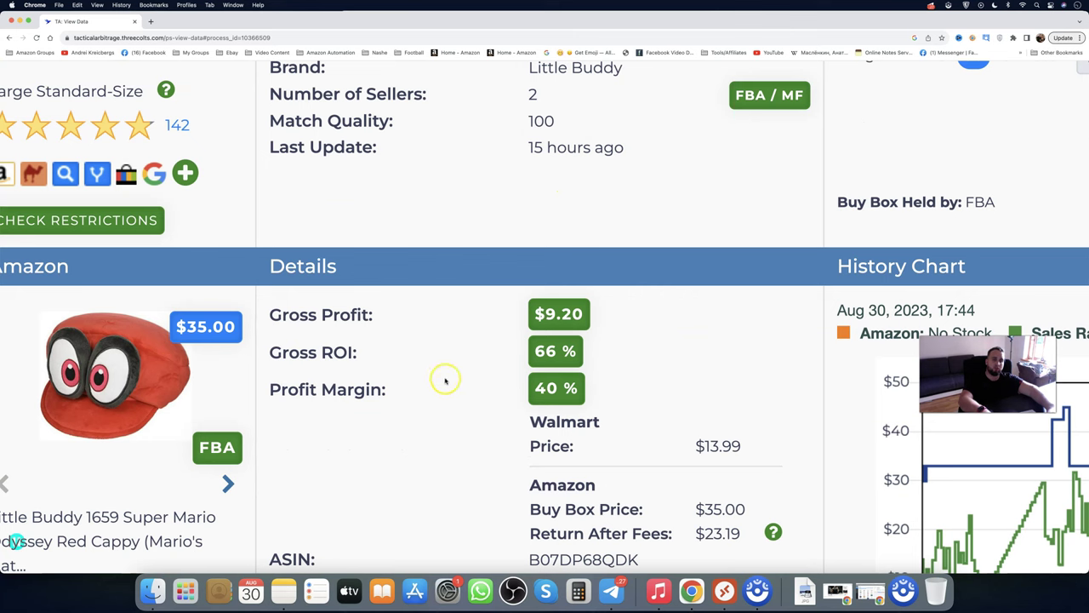
{"action": "scroll", "coordinate": [453, 368], "scroll_direction": "down", "scroll_amount": 2}
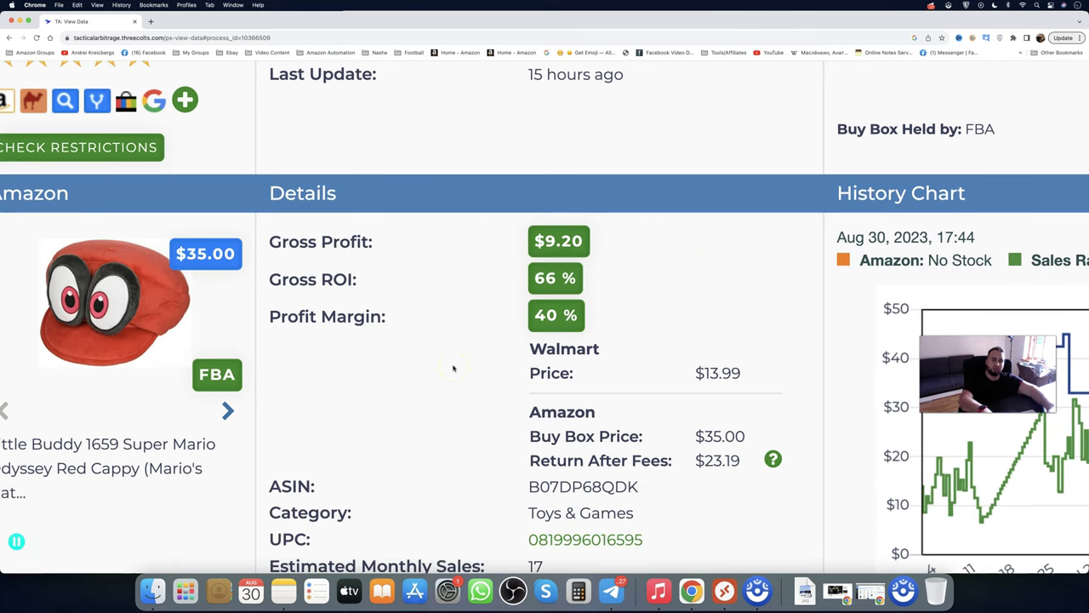
{"action": "scroll", "coordinate": [454, 367], "scroll_direction": "down", "scroll_amount": 10}
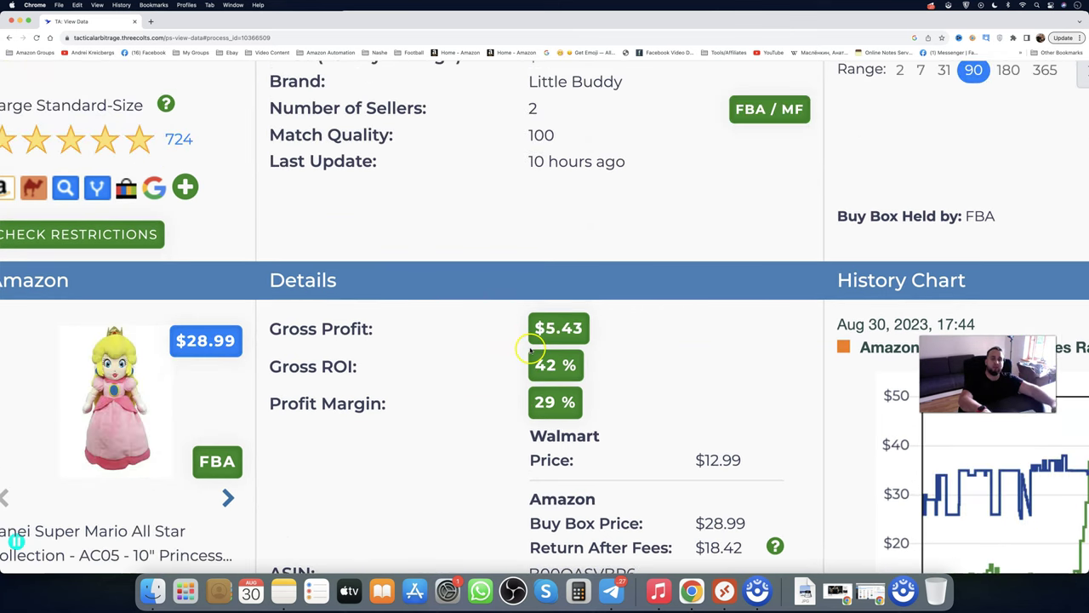
{"action": "scroll", "coordinate": [511, 340], "scroll_direction": "down", "scroll_amount": 8}
{"action": "scroll", "coordinate": [529, 349], "scroll_direction": "down", "scroll_amount": 5}
{"action": "scroll", "coordinate": [510, 341], "scroll_direction": "down", "scroll_amount": 9}
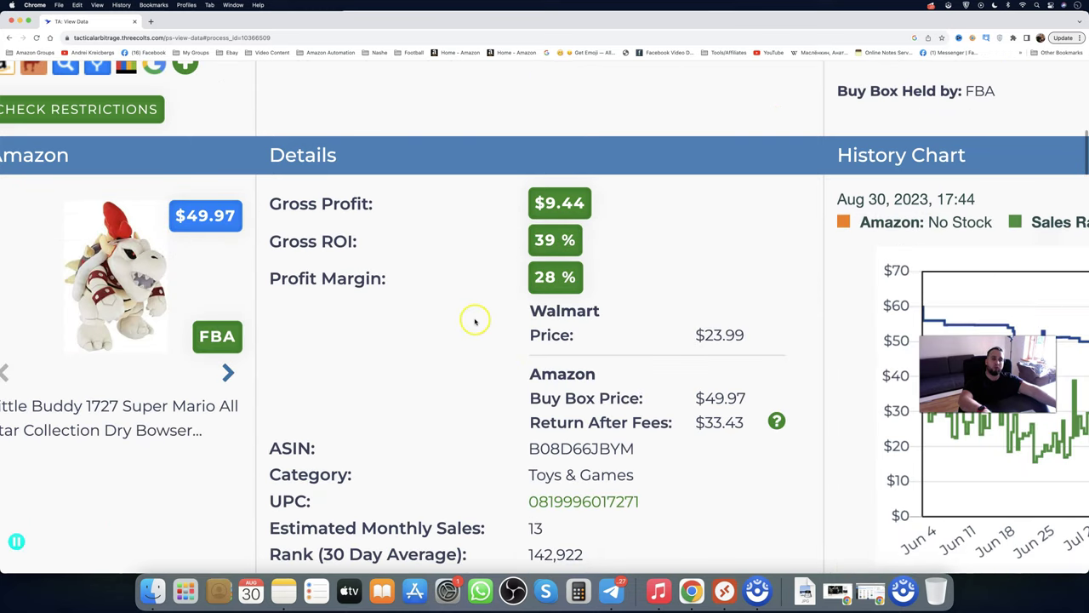
{"action": "scroll", "coordinate": [479, 320], "scroll_direction": "down", "scroll_amount": 1}
{"action": "scroll", "coordinate": [479, 320], "scroll_direction": "down", "scroll_amount": 10}
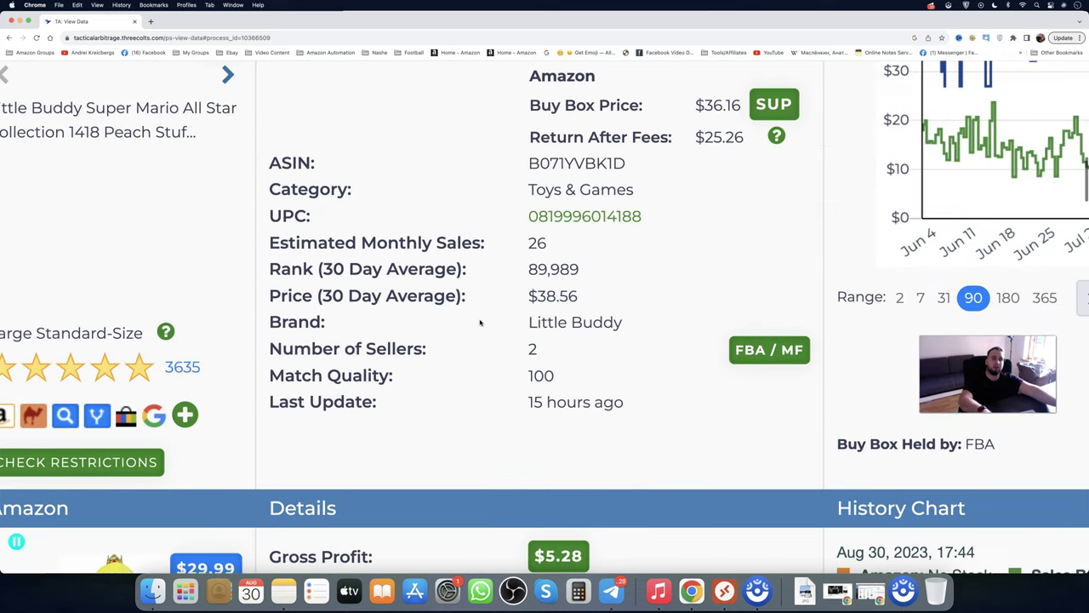
{"action": "scroll", "coordinate": [494, 255], "scroll_direction": "up", "scroll_amount": 3}
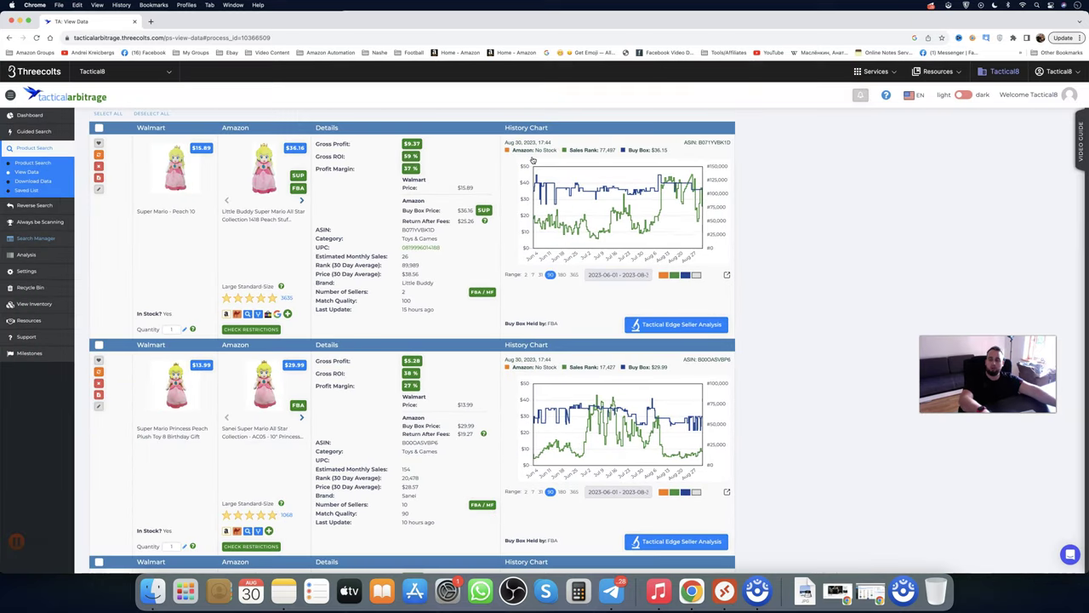
{"action": "scroll", "coordinate": [357, 276], "scroll_direction": "down", "scroll_amount": 5}
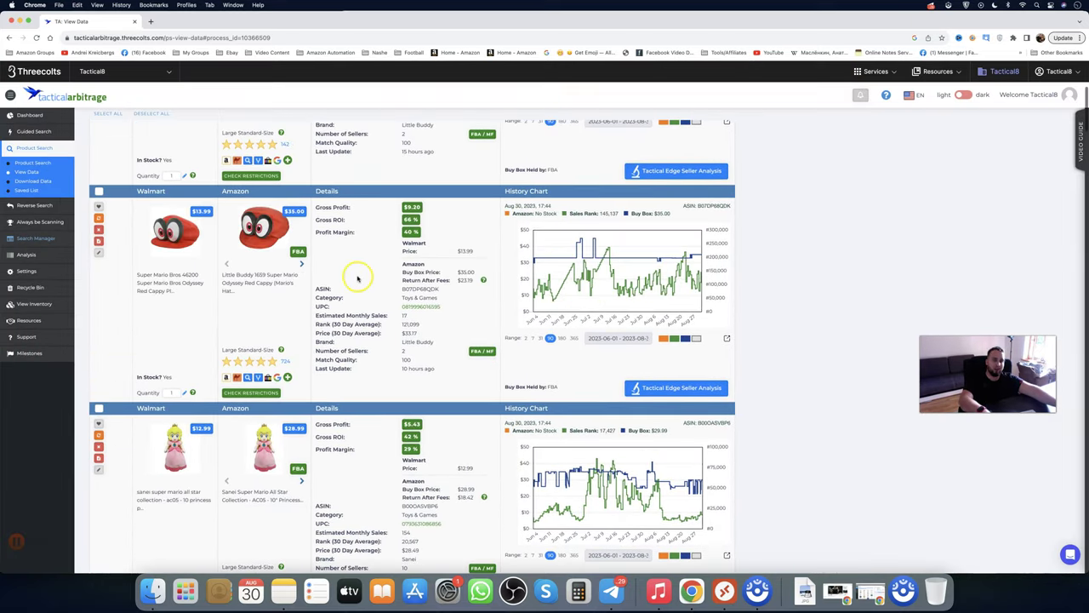
{"action": "scroll", "coordinate": [357, 278], "scroll_direction": "up", "scroll_amount": 1}
{"action": "scroll", "coordinate": [357, 278], "scroll_direction": "up", "scroll_amount": 3}
{"action": "scroll", "coordinate": [357, 278], "scroll_direction": "up", "scroll_amount": 1}
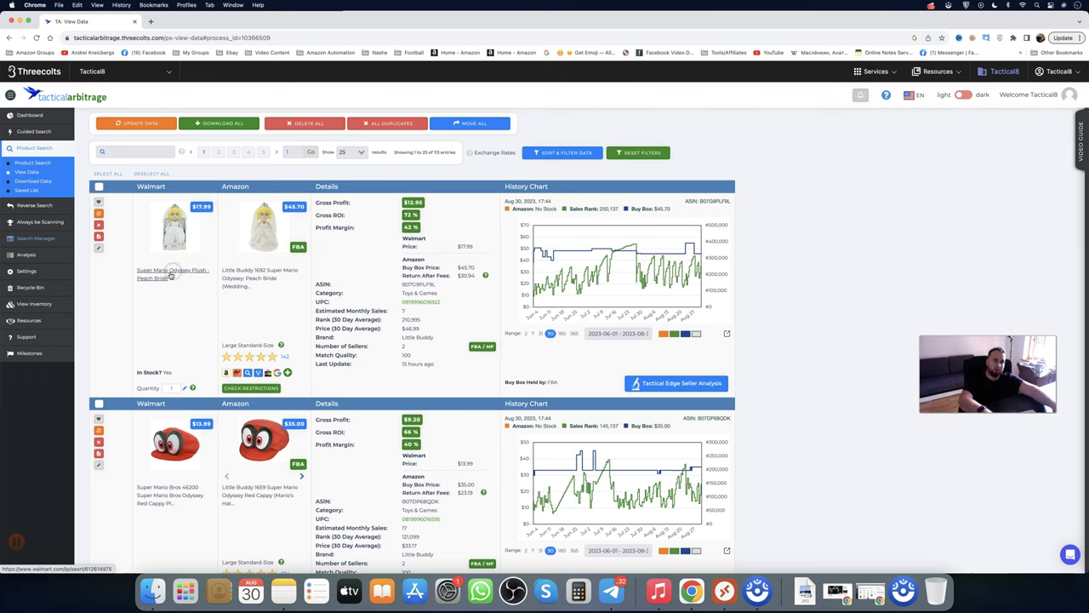
Open the Walmart Super Mario Odyssey Peach Bride plush listing in a new tab, then return to the results.
{"action": "left_click", "coordinate": [159, 274]}
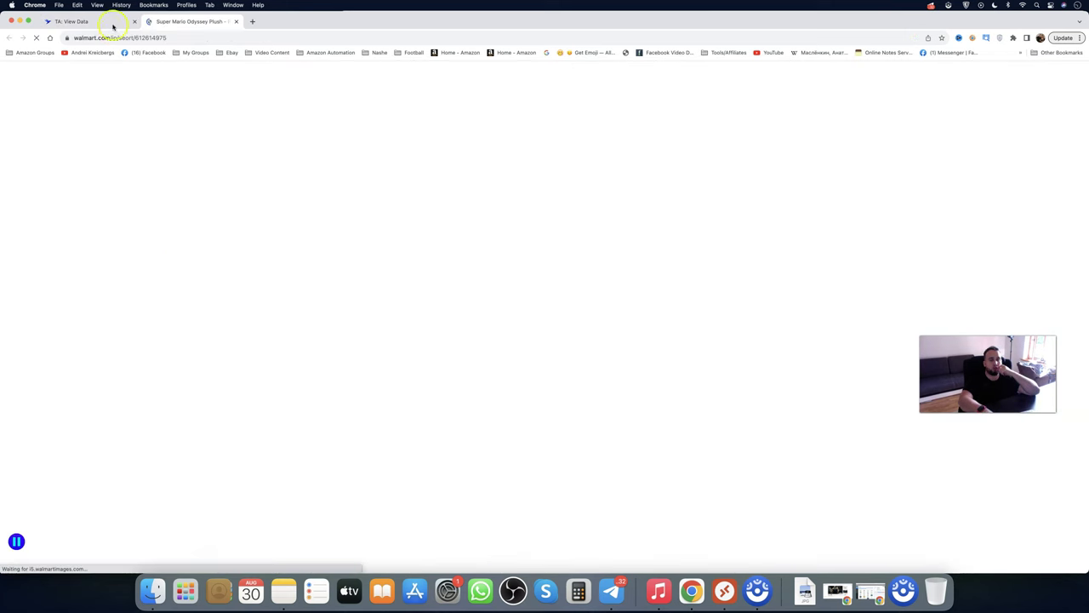
{"action": "left_click", "coordinate": [112, 21]}
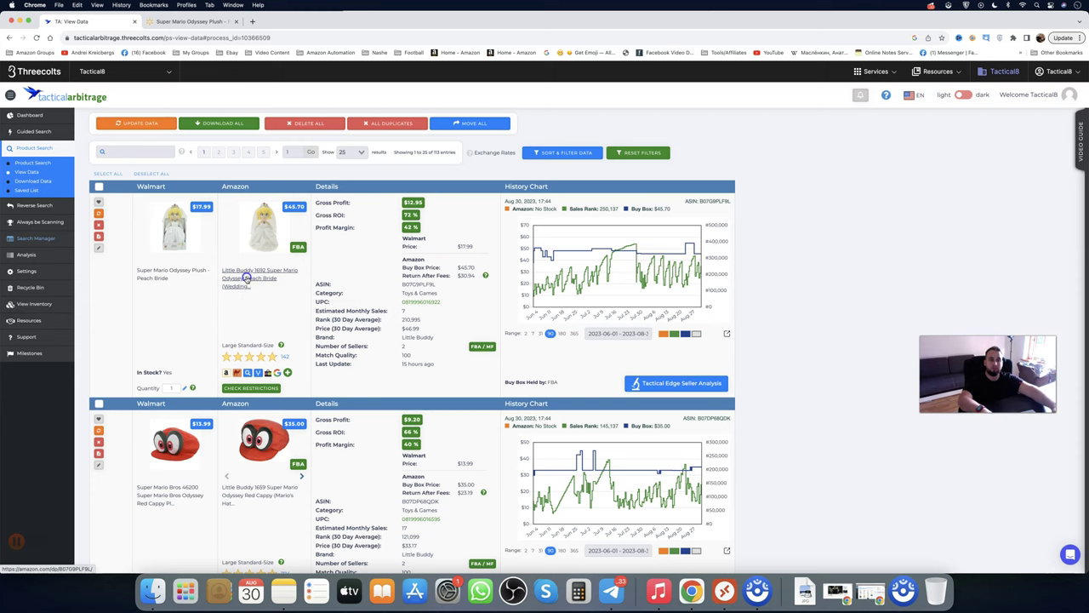
Open the Amazon Little Buddy Peach Bride plush listing and compare it with the Walmart listing.
{"action": "left_click", "coordinate": [248, 278]}
{"action": "left_click", "coordinate": [289, 26]}
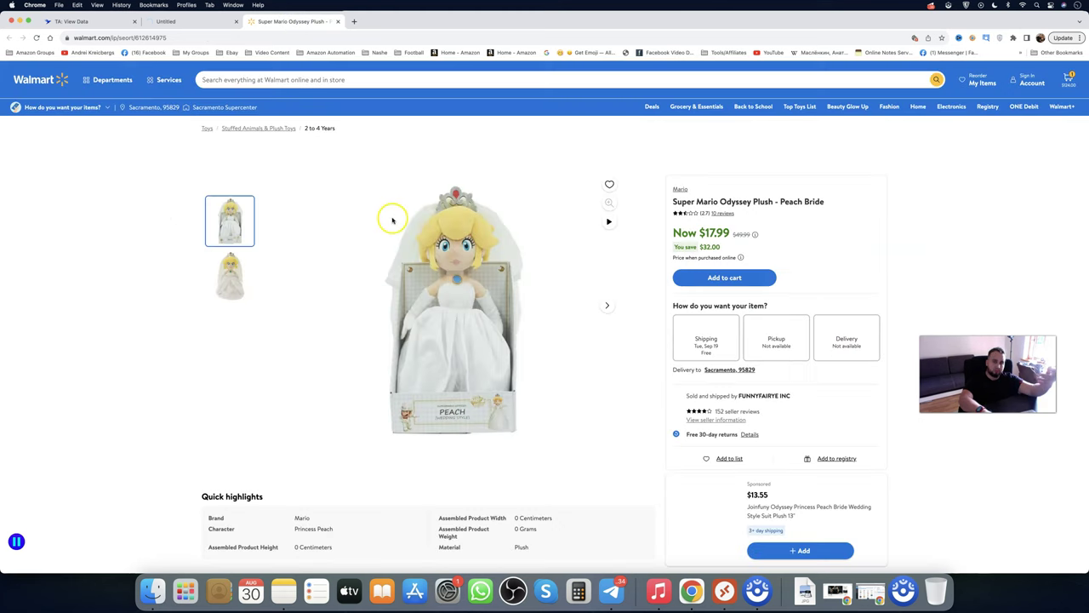
{"action": "left_click", "coordinate": [191, 21]}
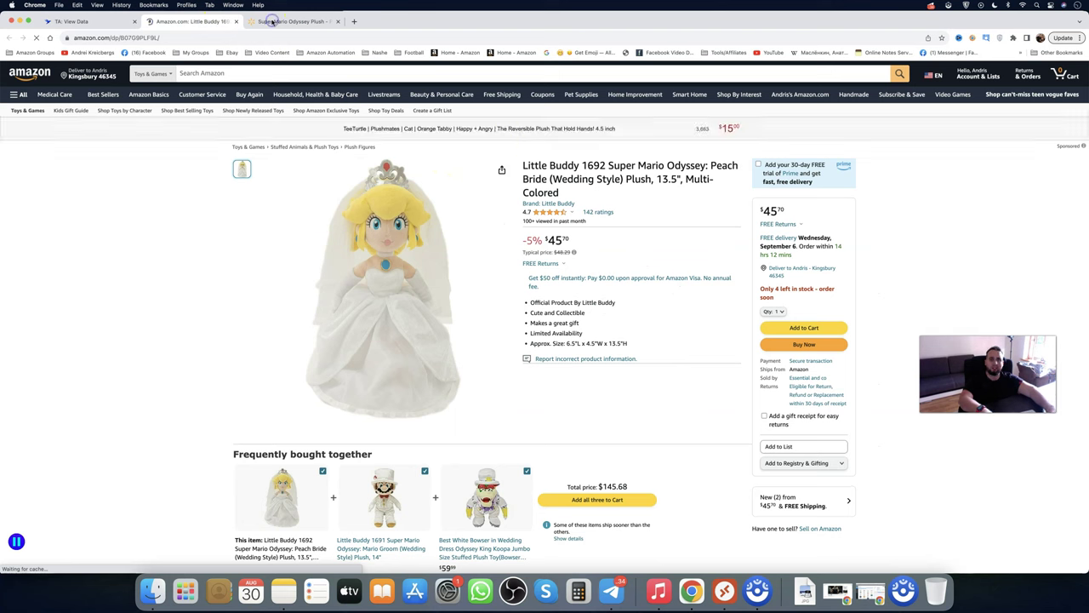
{"action": "left_click", "coordinate": [270, 25]}
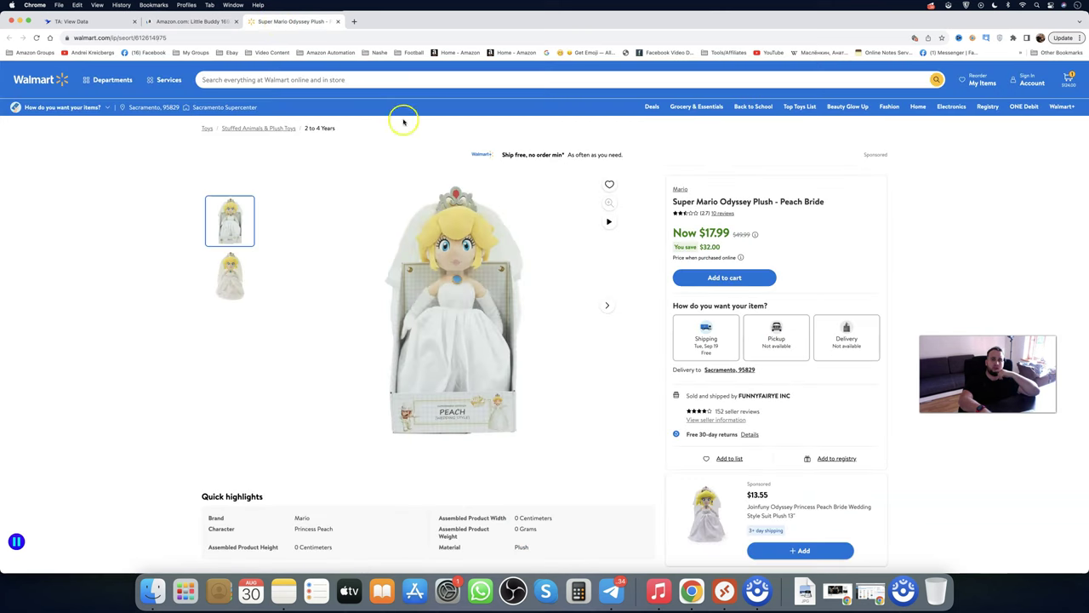
{"action": "left_click", "coordinate": [191, 25]}
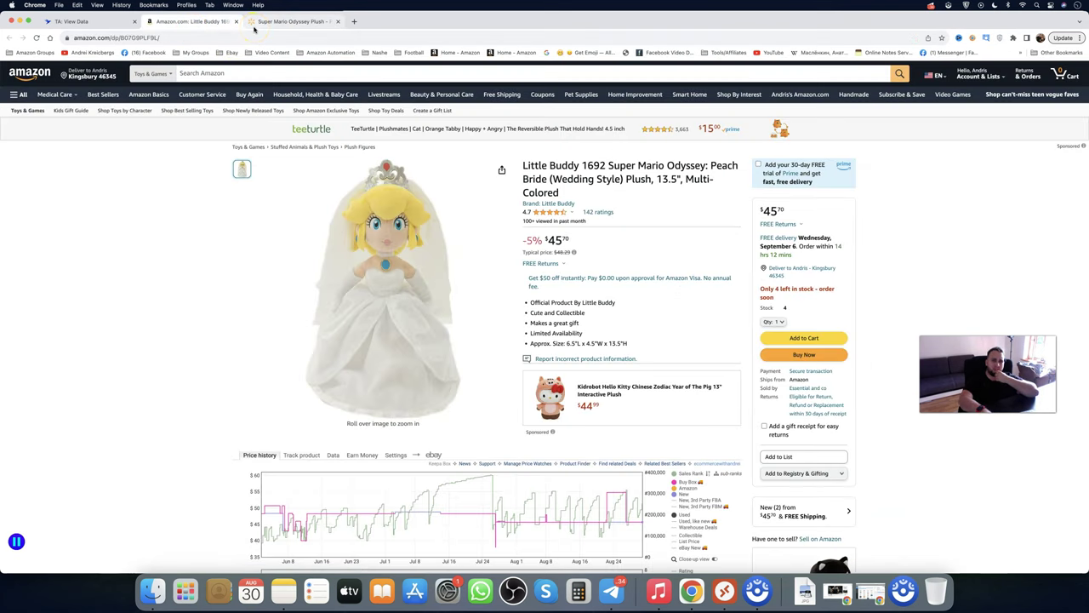
{"action": "left_click", "coordinate": [224, 18]}
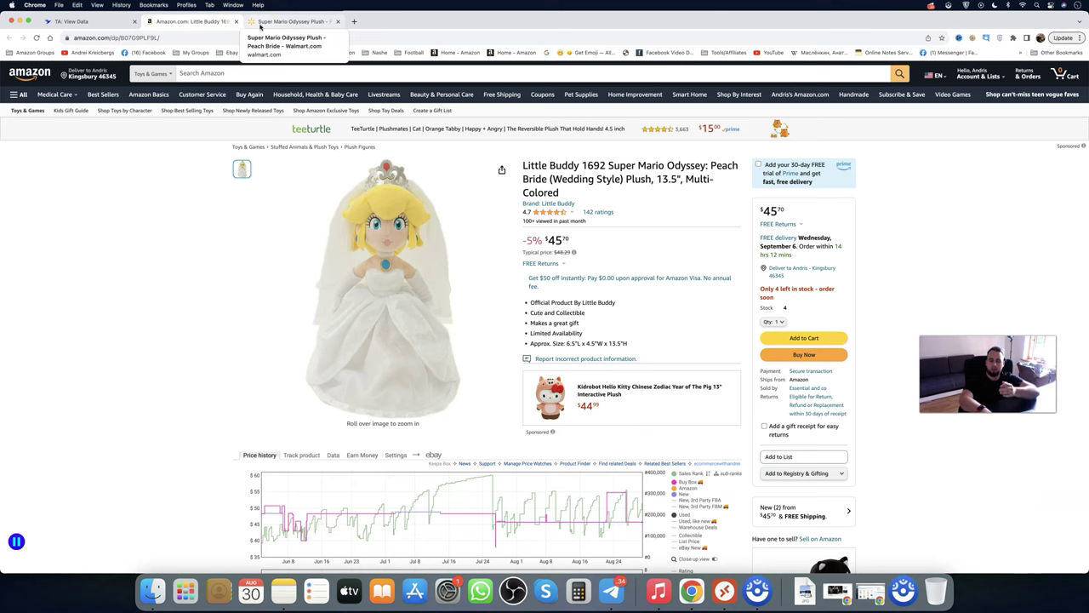
Review the Walmart Peach Bride page, then launch SellerAmp on the $45.70 Amazon listing.
{"action": "left_click", "coordinate": [260, 22]}
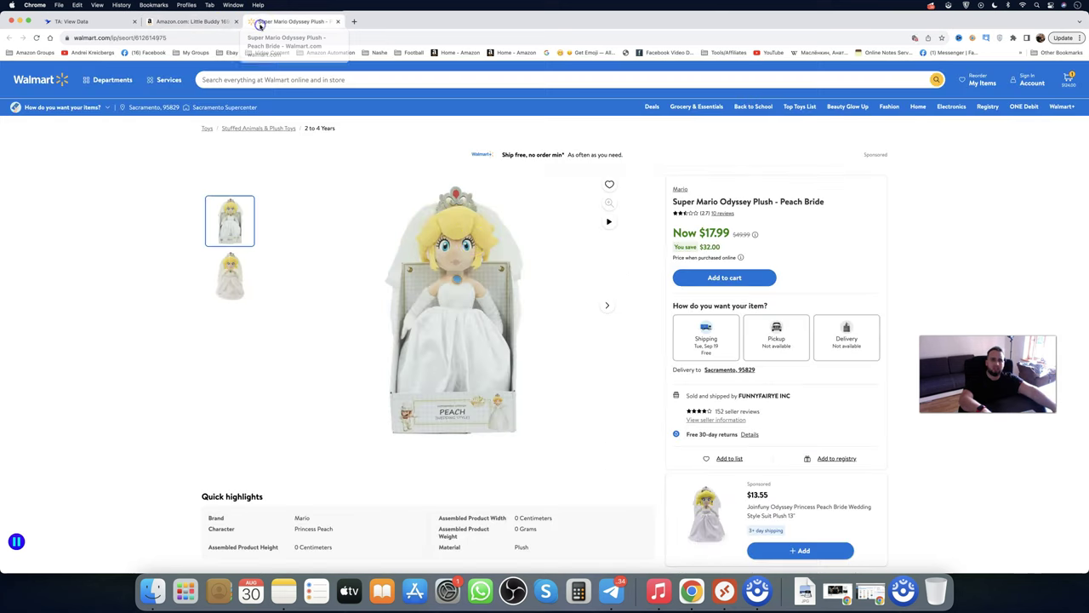
{"action": "scroll", "coordinate": [724, 268], "scroll_direction": "down", "scroll_amount": 1}
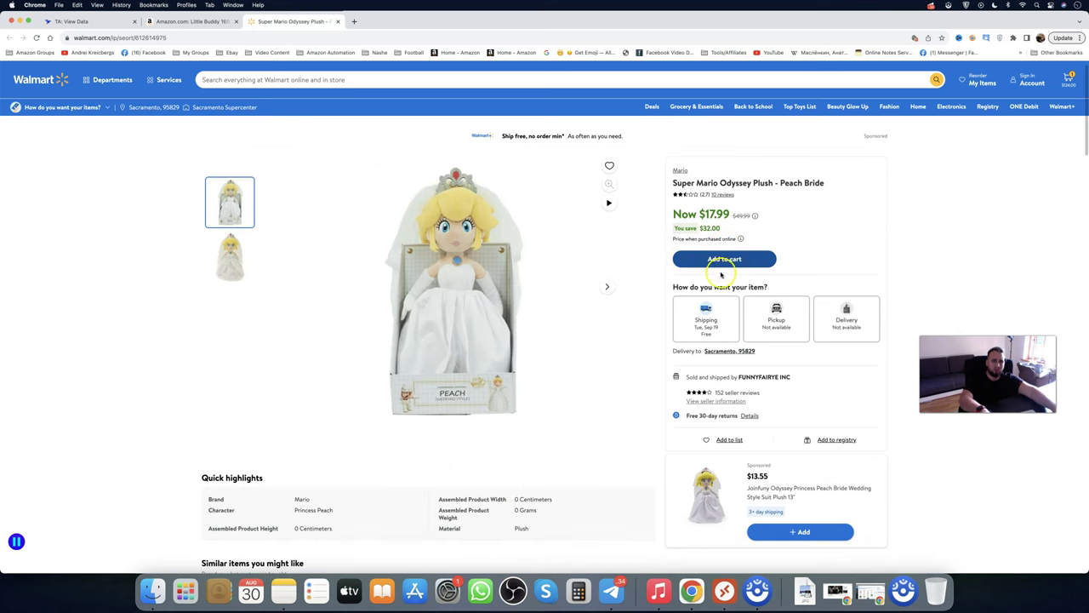
{"action": "scroll", "coordinate": [721, 274], "scroll_direction": "down", "scroll_amount": 2}
{"action": "scroll", "coordinate": [721, 276], "scroll_direction": "down", "scroll_amount": 5}
{"action": "scroll", "coordinate": [635, 277], "scroll_direction": "down", "scroll_amount": 3}
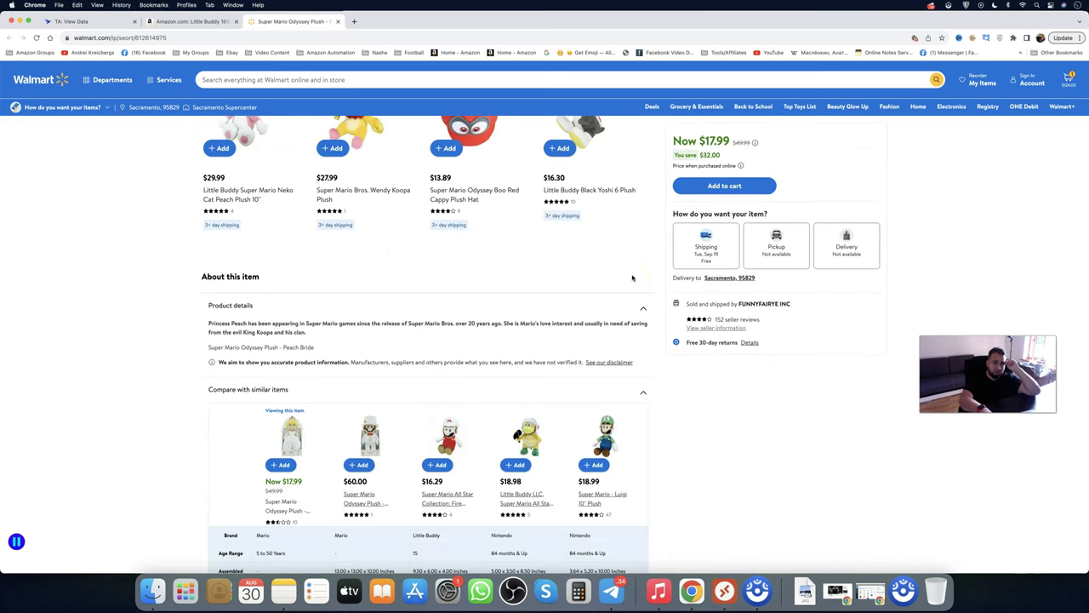
{"action": "scroll", "coordinate": [612, 278], "scroll_direction": "up", "scroll_amount": 10}
{"action": "scroll", "coordinate": [545, 323], "scroll_direction": "up", "scroll_amount": 1}
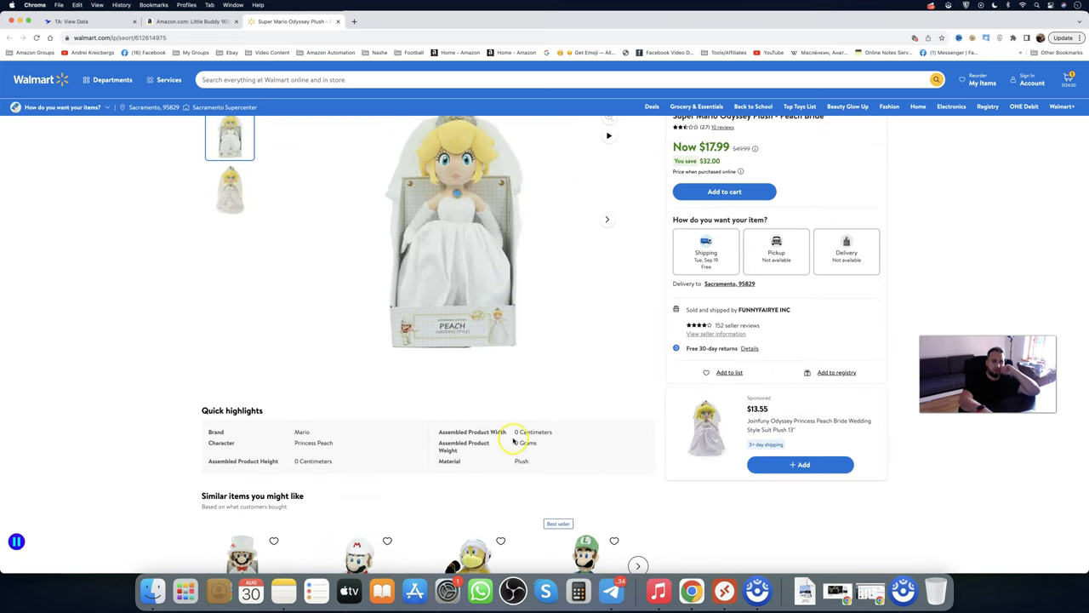
{"action": "scroll", "coordinate": [506, 353], "scroll_direction": "up", "scroll_amount": 2}
{"action": "scroll", "coordinate": [497, 349], "scroll_direction": "up", "scroll_amount": 1}
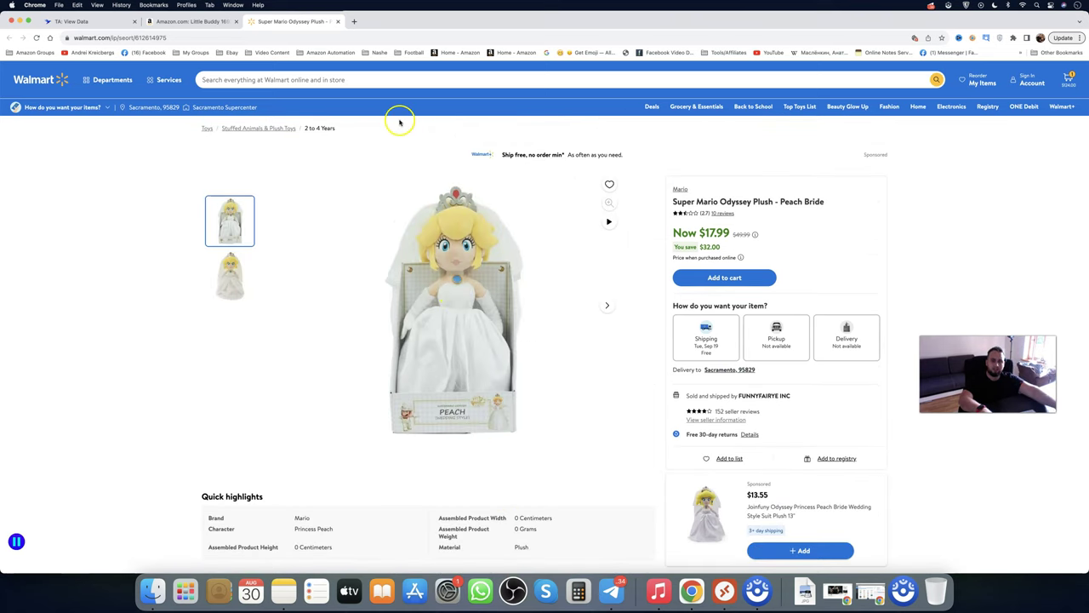
{"action": "left_click", "coordinate": [200, 22]}
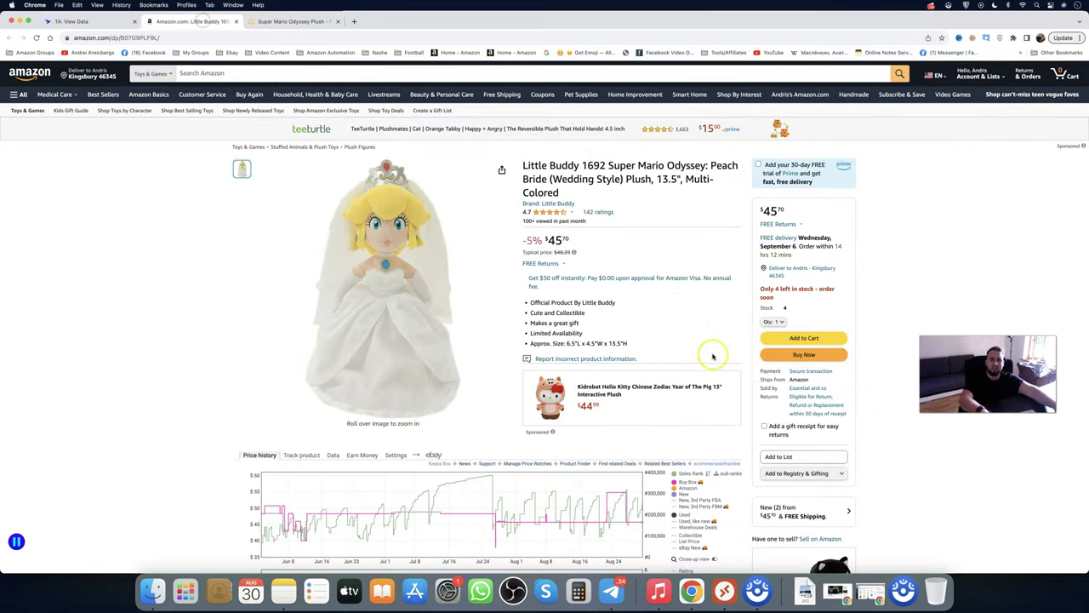
{"action": "left_click", "coordinate": [971, 38]}
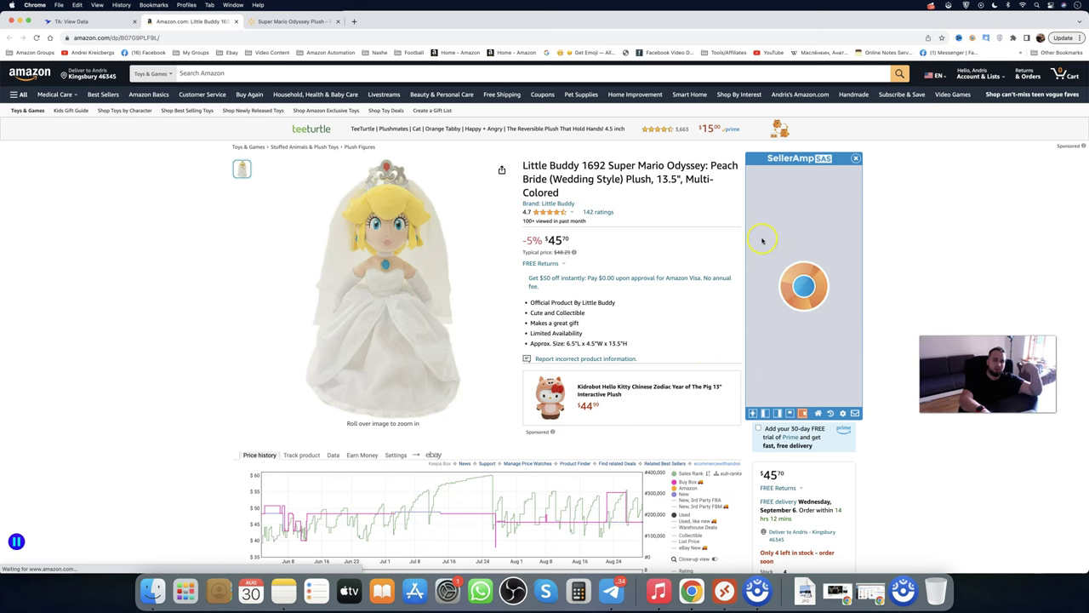
Confirm SellerAmp's cost price of 17.99 for the Peach Bride plush.
{"action": "scroll", "coordinate": [754, 284], "scroll_direction": "up", "scroll_amount": 5}
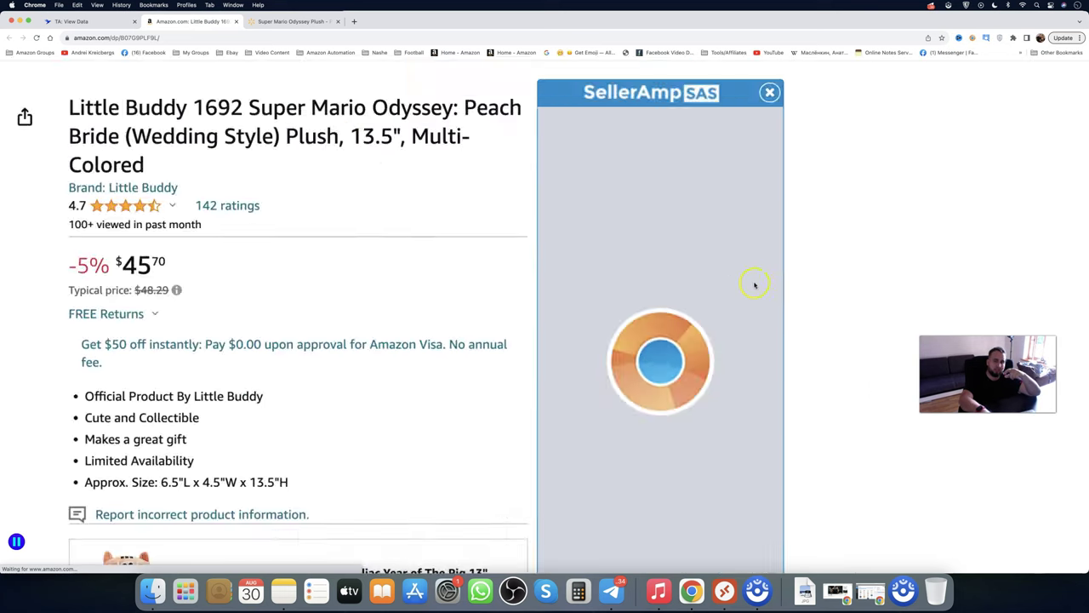
{"action": "scroll", "coordinate": [596, 296], "scroll_direction": "up", "scroll_amount": 5}
{"action": "scroll", "coordinate": [597, 295], "scroll_direction": "down", "scroll_amount": 3}
{"action": "scroll", "coordinate": [597, 295], "scroll_direction": "down", "scroll_amount": 2}
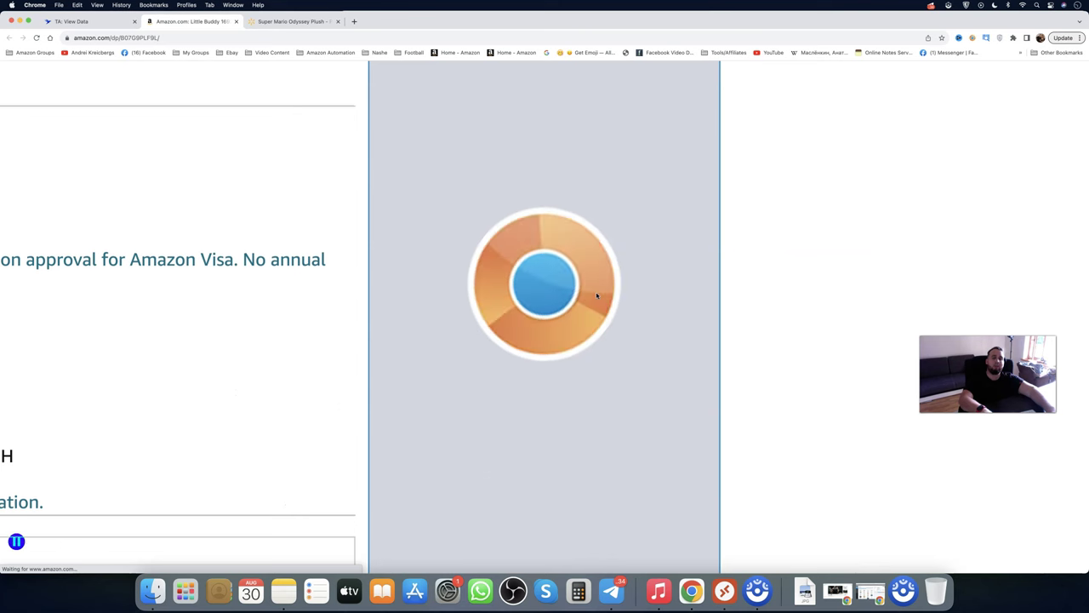
{"action": "scroll", "coordinate": [711, 319], "scroll_direction": "down", "scroll_amount": 5}
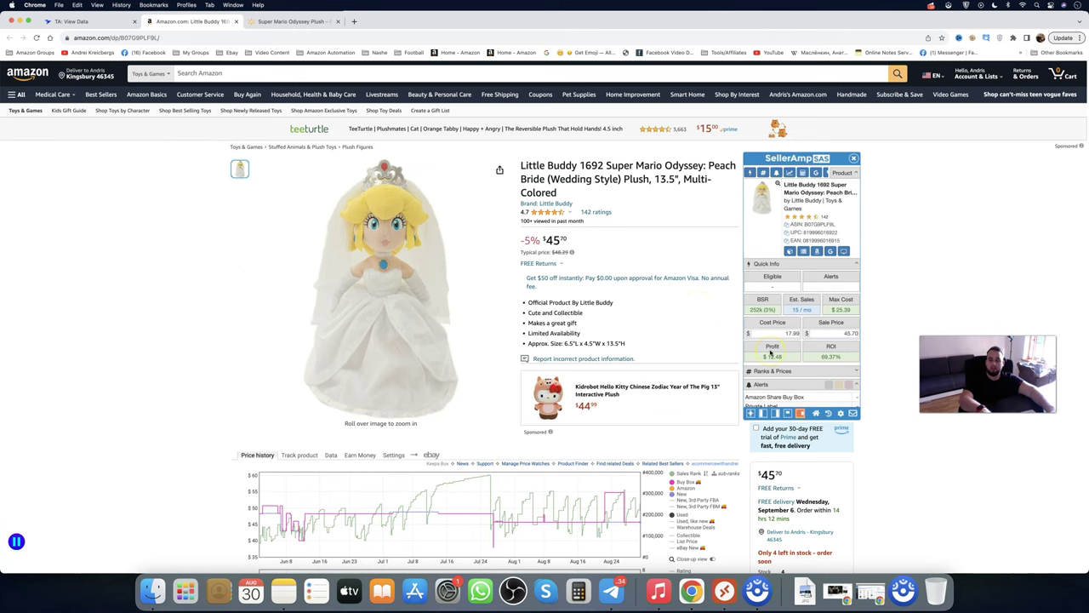
{"action": "scroll", "coordinate": [632, 359], "scroll_direction": "up", "scroll_amount": 5}
{"action": "scroll", "coordinate": [614, 350], "scroll_direction": "down", "scroll_amount": 2}
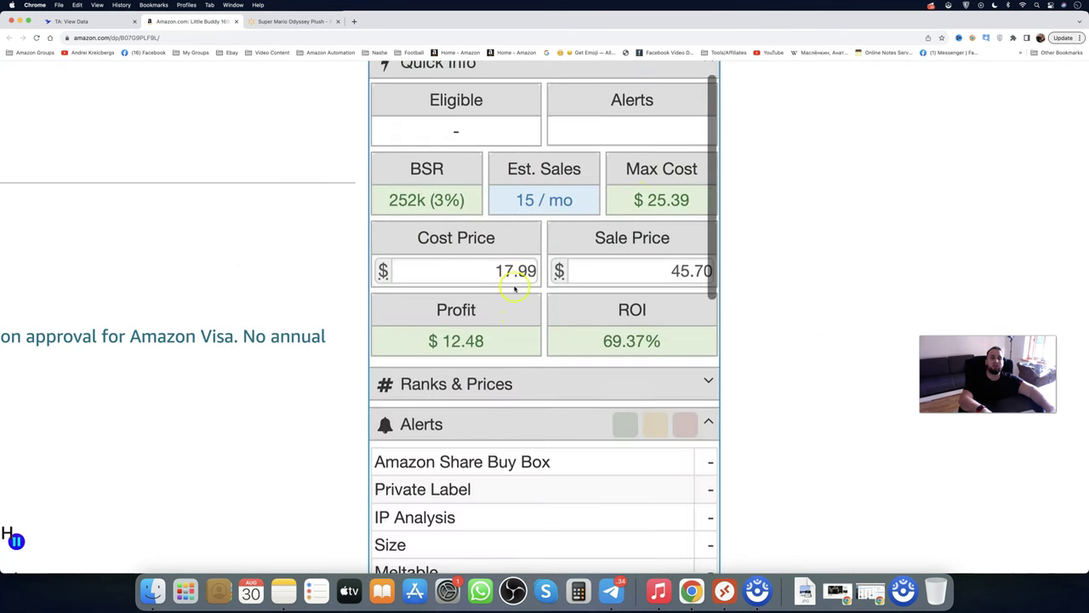
{"action": "left_click", "coordinate": [514, 268]}
{"action": "double_click", "coordinate": [514, 267]}
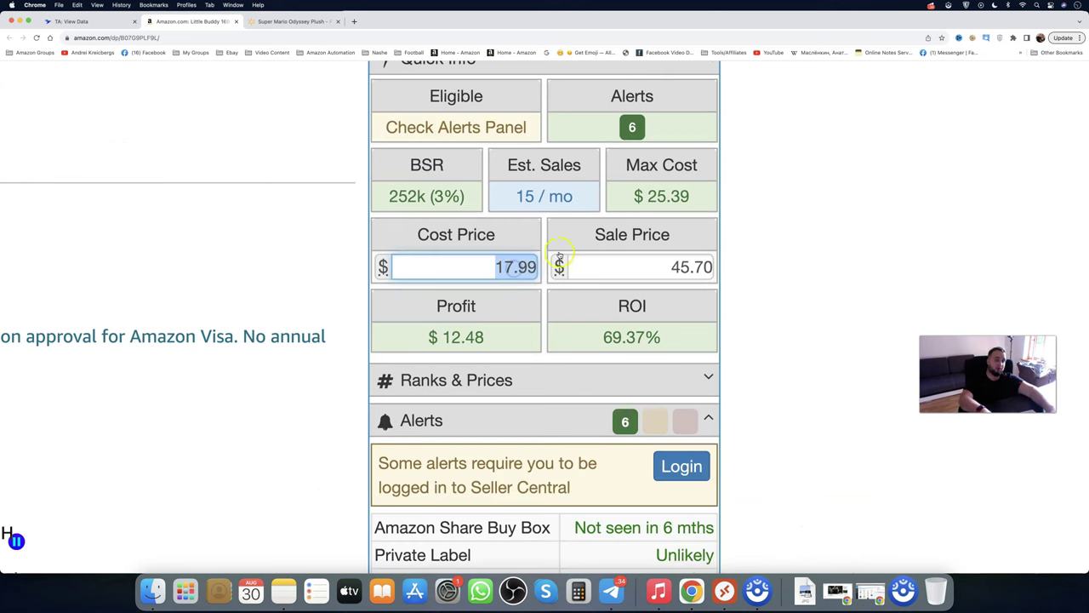
{"action": "left_click", "coordinate": [473, 333]}
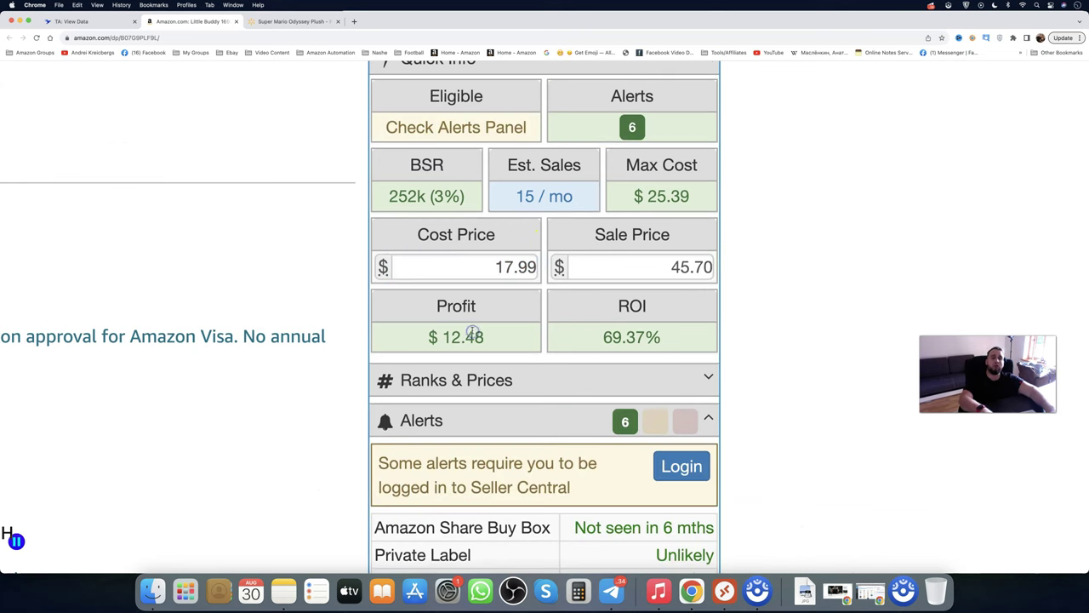
Review SellerAmp's figures: $12.48 profit, 69.37% ROI, 15 monthly sales.
{"action": "scroll", "coordinate": [473, 333], "scroll_direction": "up", "scroll_amount": 1}
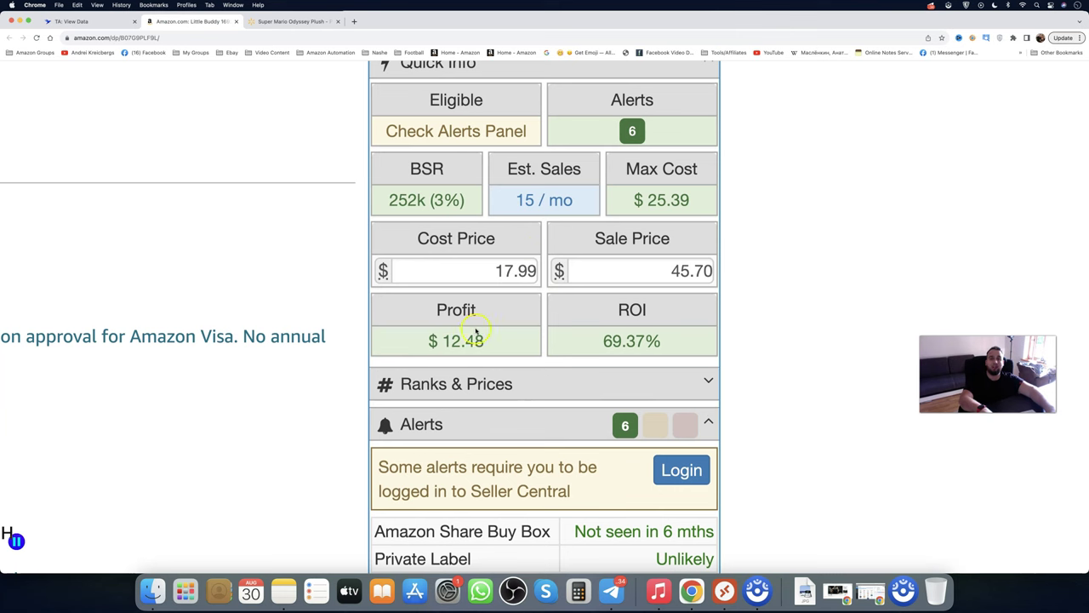
{"action": "scroll", "coordinate": [280, 137], "scroll_direction": "down", "scroll_amount": 3}
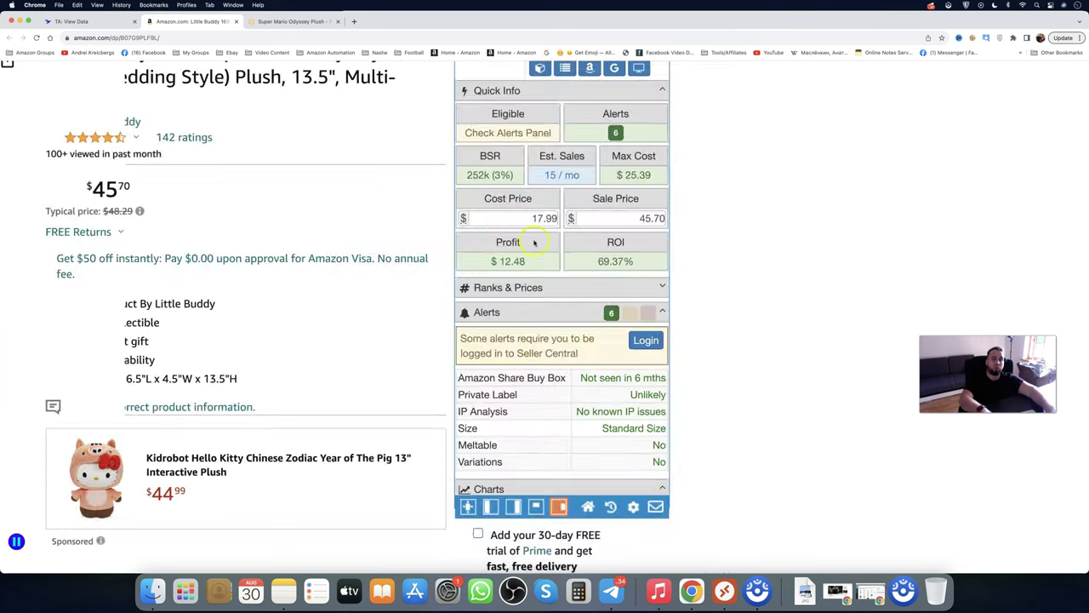
{"action": "scroll", "coordinate": [655, 240], "scroll_direction": "down", "scroll_amount": 3}
{"action": "scroll", "coordinate": [655, 240], "scroll_direction": "up", "scroll_amount": 3}
{"action": "scroll", "coordinate": [737, 214], "scroll_direction": "up", "scroll_amount": 3}
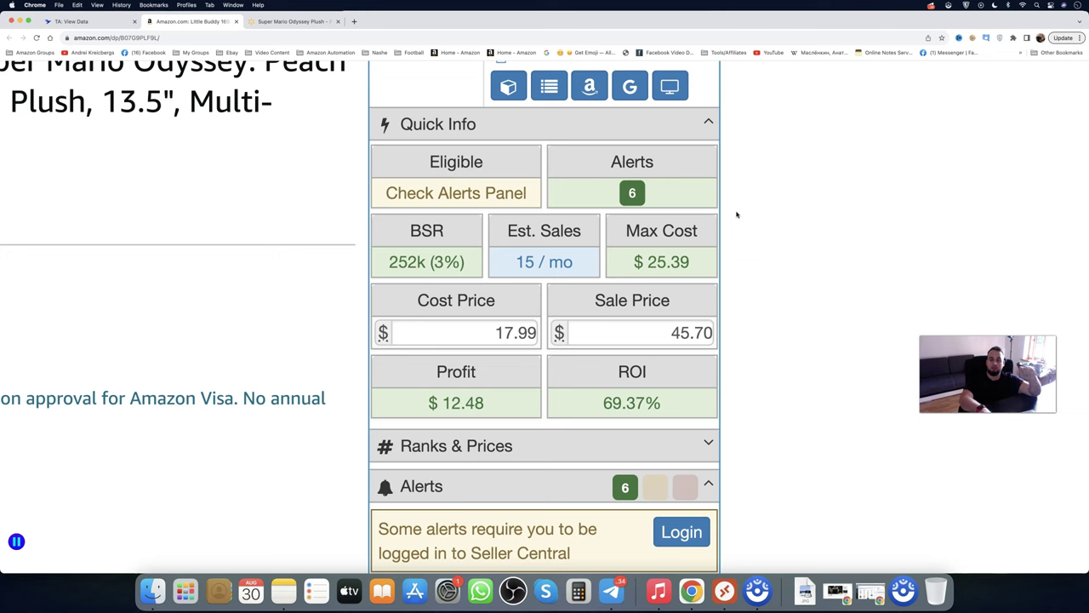
{"action": "left_click", "coordinate": [702, 220]}
{"action": "scroll", "coordinate": [554, 252], "scroll_direction": "down", "scroll_amount": 3}
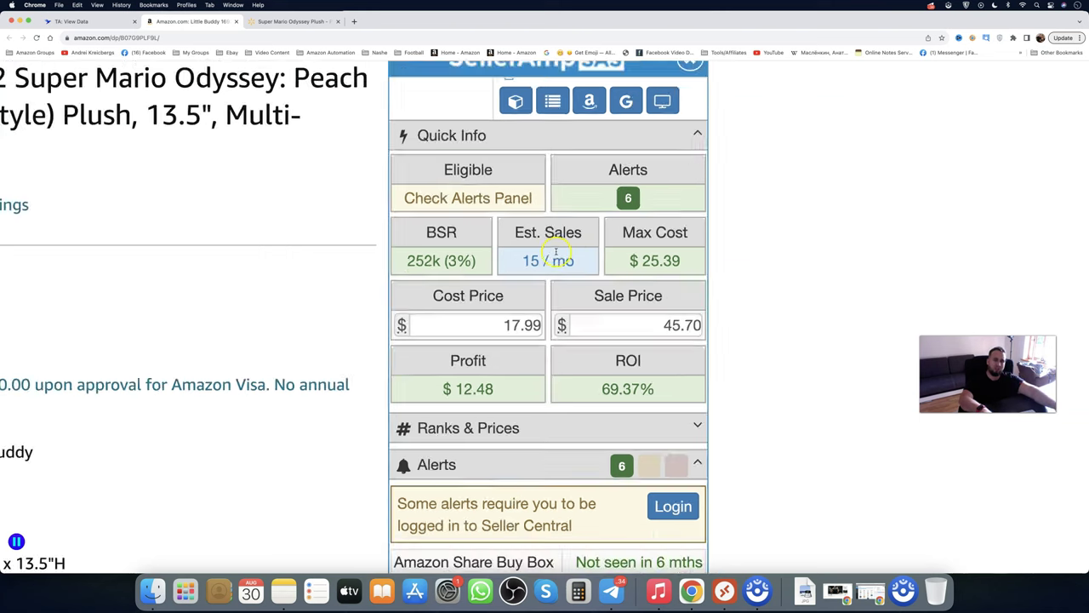
{"action": "scroll", "coordinate": [557, 253], "scroll_direction": "down", "scroll_amount": 3}
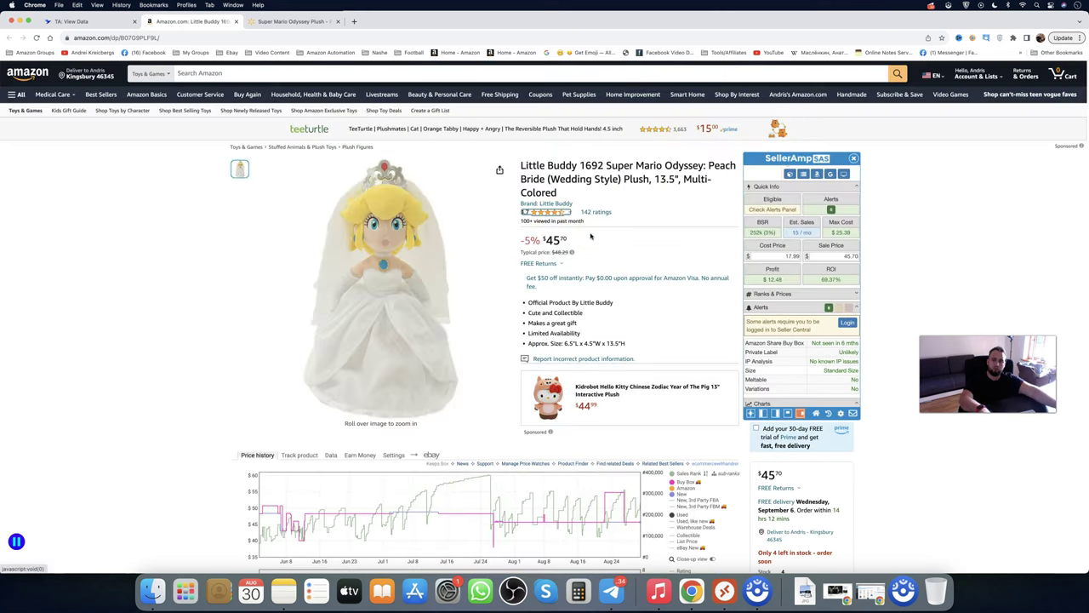
Open the Red Cappy Amazon listing, compare its Walmart price, and read SellerAmp's $9.11 profit, 65.12% ROI.
{"action": "left_click", "coordinate": [75, 21]}
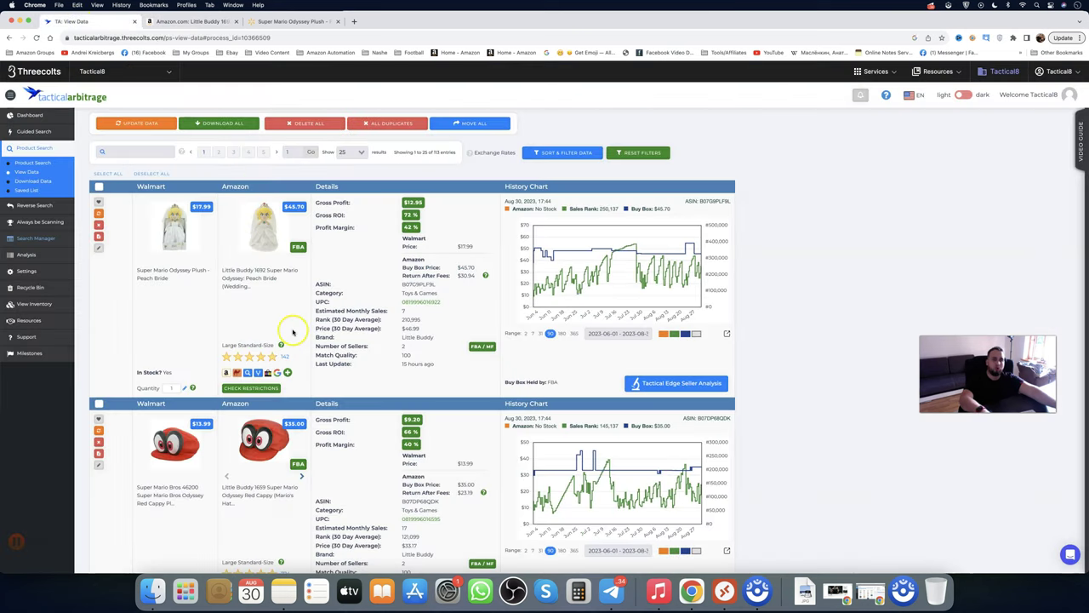
{"action": "scroll", "coordinate": [286, 326], "scroll_direction": "down", "scroll_amount": 3}
{"action": "scroll", "coordinate": [272, 314], "scroll_direction": "down", "scroll_amount": 3}
{"action": "left_click", "coordinate": [268, 300]}
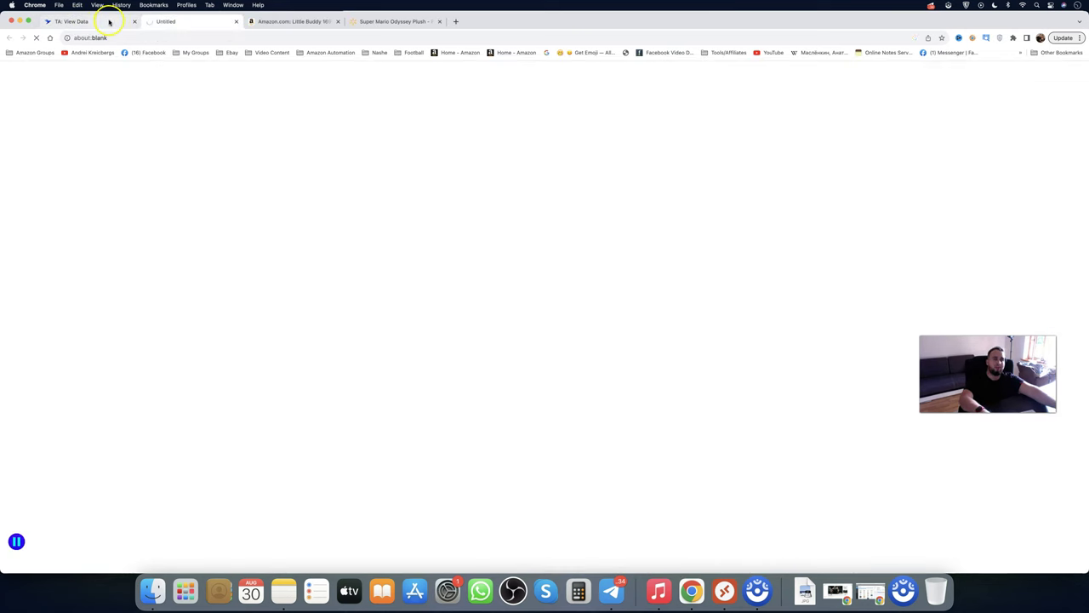
{"action": "left_click", "coordinate": [109, 21]}
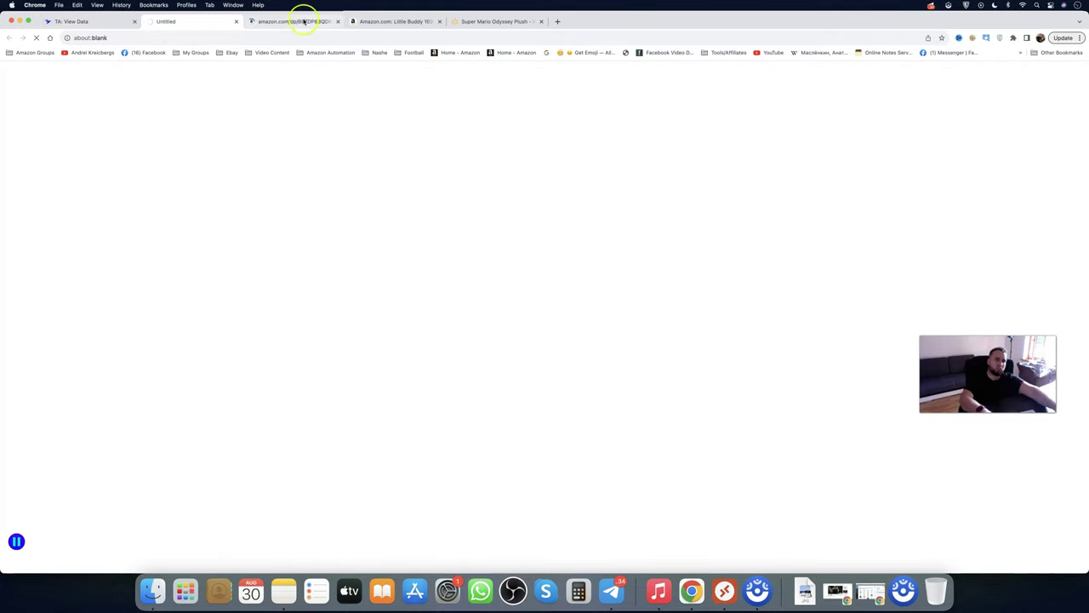
{"action": "left_click", "coordinate": [292, 22]}
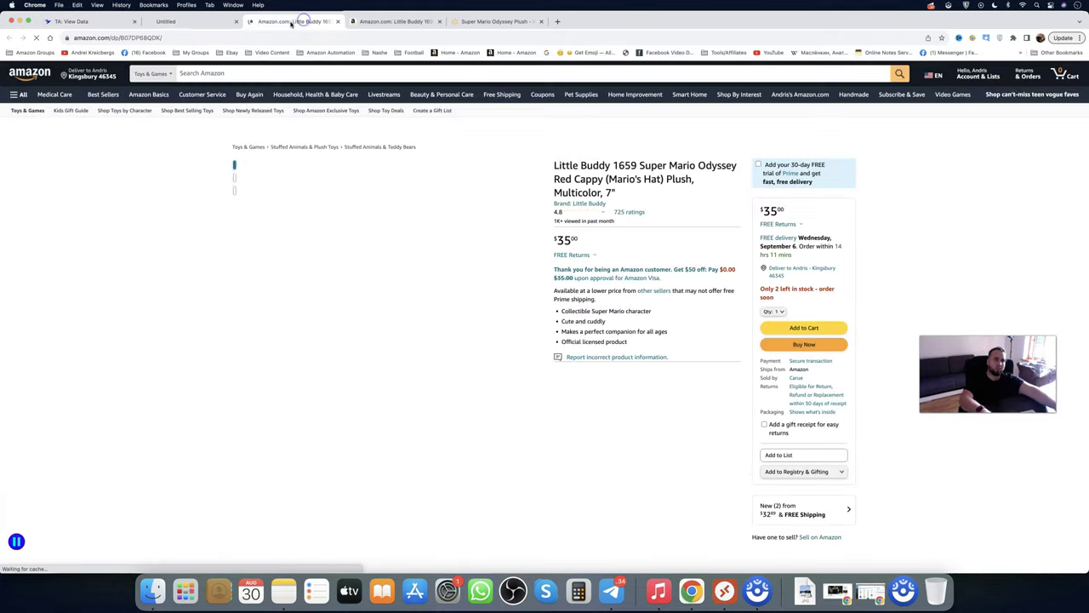
{"action": "left_click", "coordinate": [217, 24]}
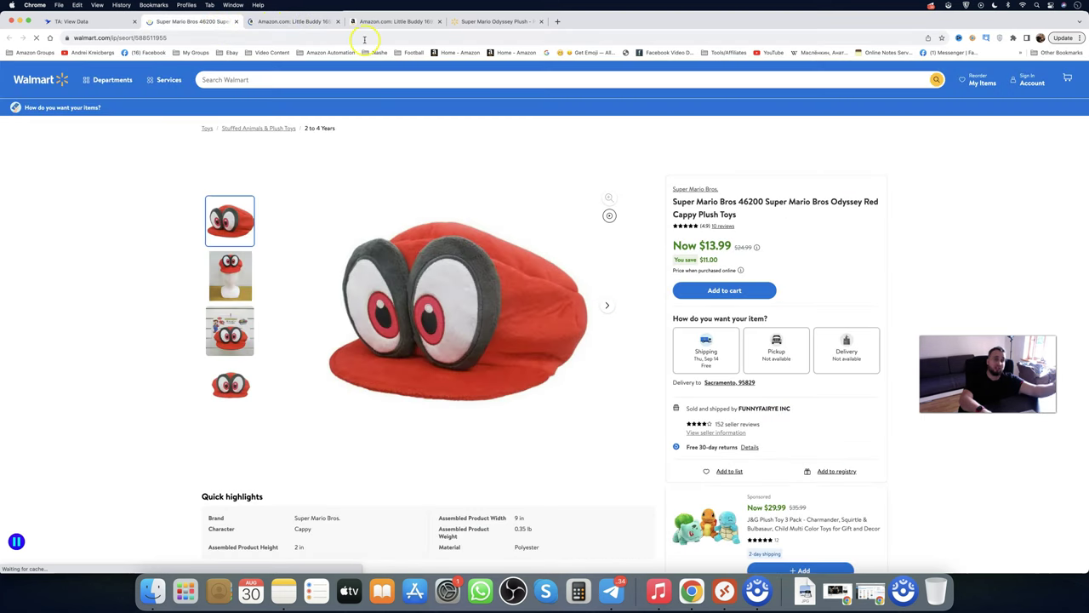
{"action": "left_click", "coordinate": [322, 23]}
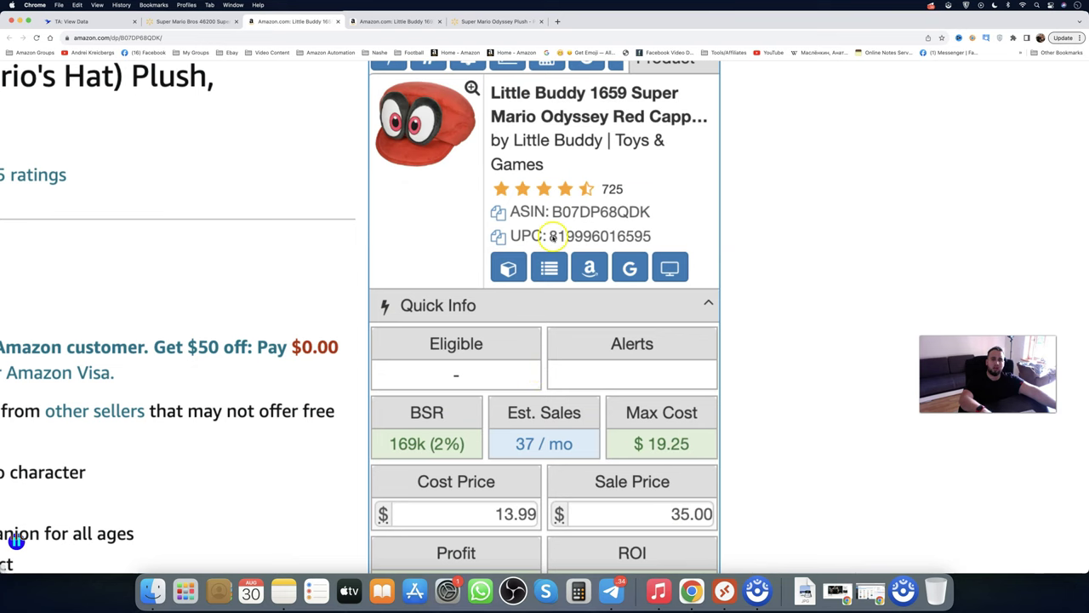
{"action": "scroll", "coordinate": [540, 255], "scroll_direction": "down", "scroll_amount": 3}
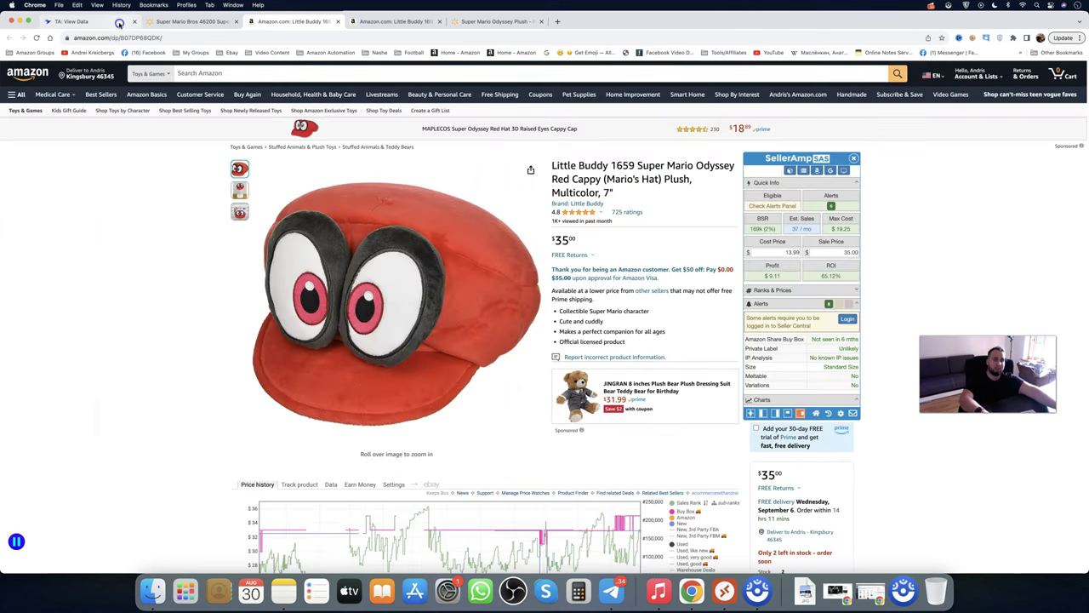
Open the Dry Bowser plush's Amazon and Walmart listings from the results.
{"action": "left_click", "coordinate": [120, 24]}
{"action": "scroll", "coordinate": [251, 298], "scroll_direction": "down", "scroll_amount": 3}
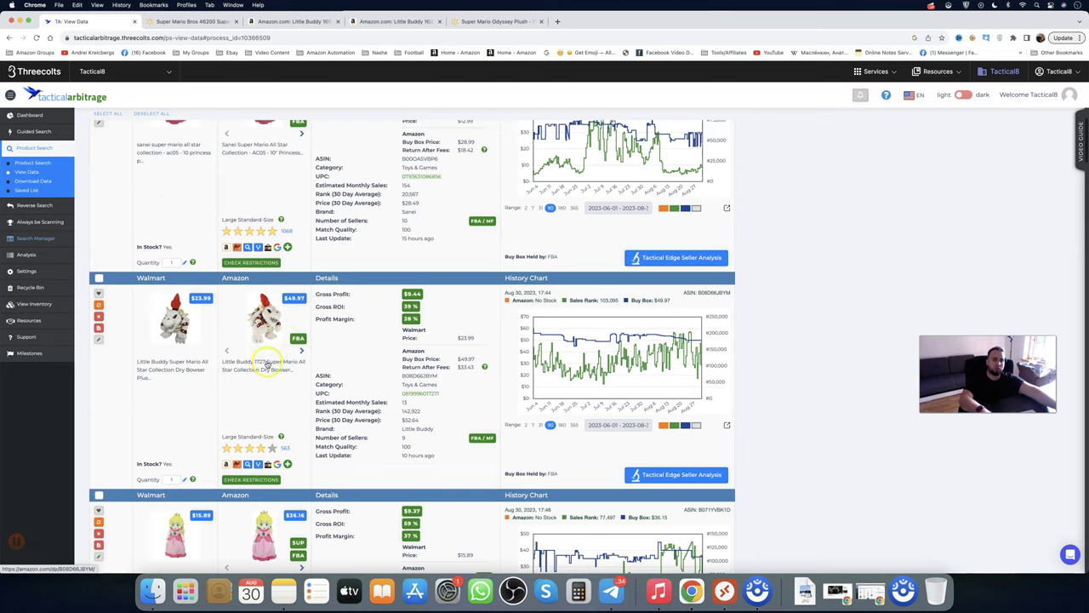
{"action": "left_click", "coordinate": [263, 362]}
{"action": "left_click", "coordinate": [117, 23]}
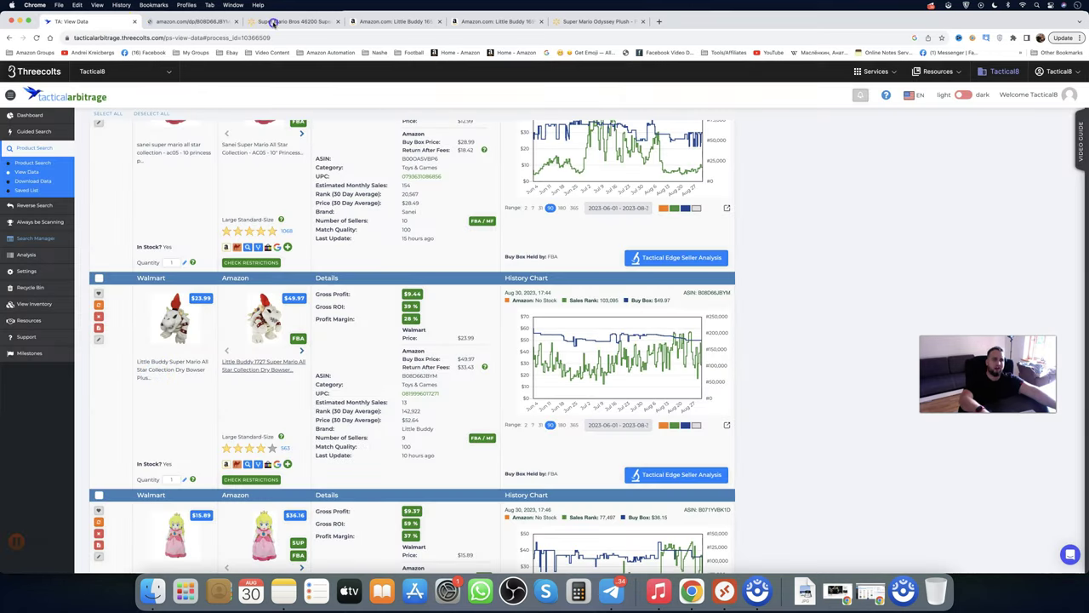
{"action": "left_click", "coordinate": [210, 22]}
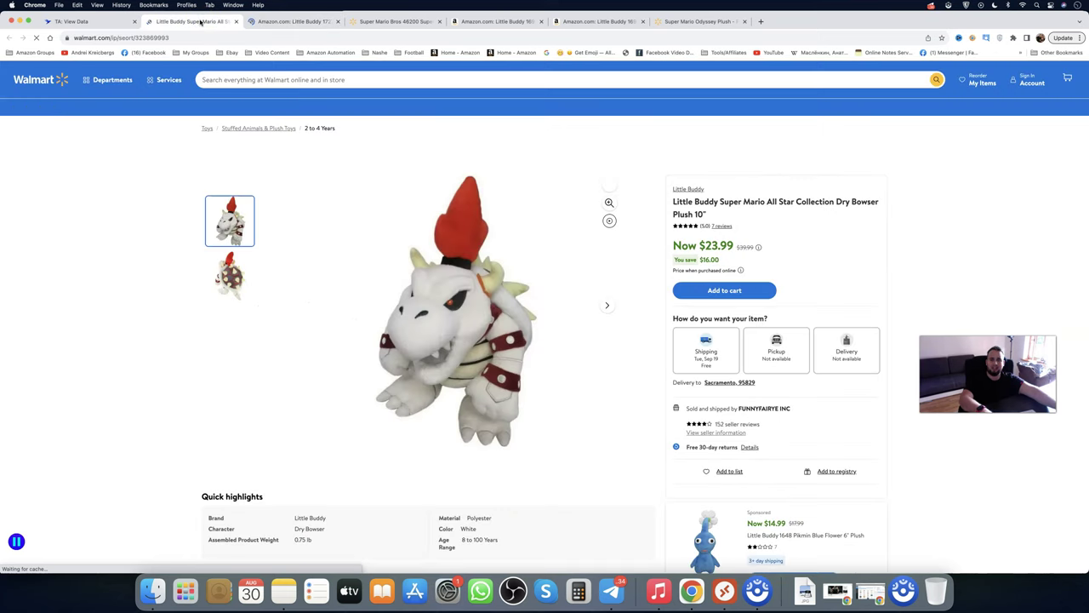
{"action": "left_click", "coordinate": [289, 23]}
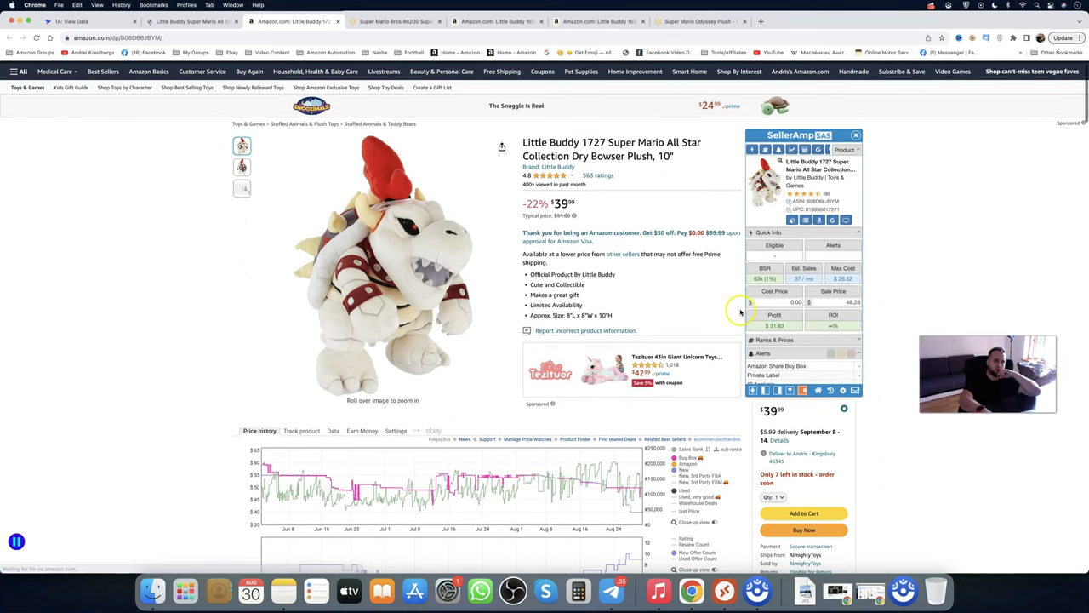
Set SellerAmp's Dry Bowser cost to 23.99, giving $7.84 profit and 32.68% ROI.
{"action": "scroll", "coordinate": [740, 309], "scroll_direction": "up", "scroll_amount": 5}
{"action": "scroll", "coordinate": [805, 328], "scroll_direction": "right", "scroll_amount": 4}
{"action": "scroll", "coordinate": [792, 335], "scroll_direction": "right", "scroll_amount": 2}
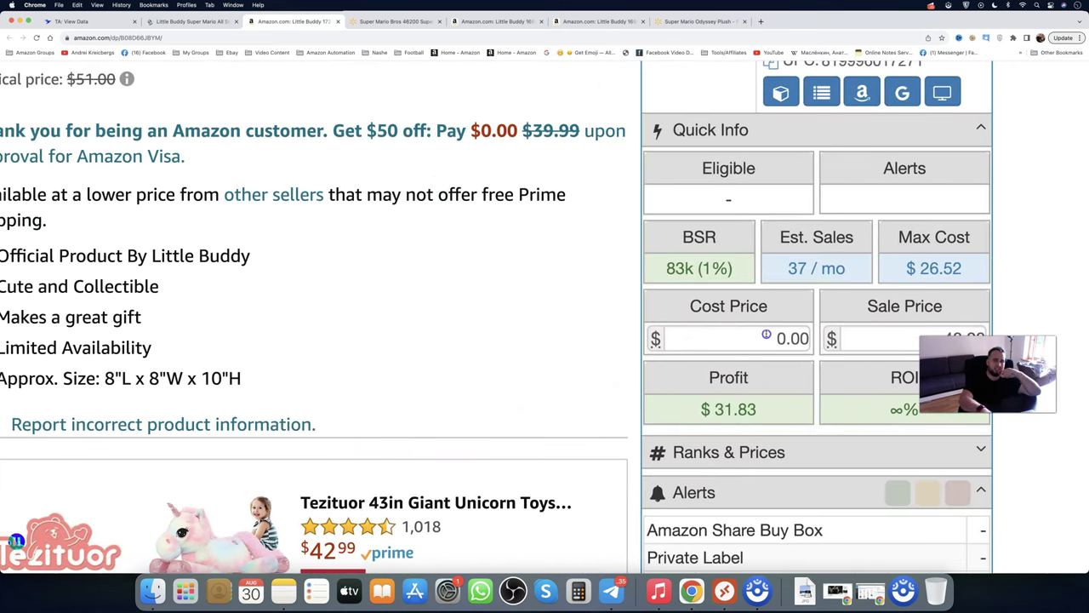
{"action": "left_click", "coordinate": [765, 337]}
{"action": "type", "text": "23.99"}
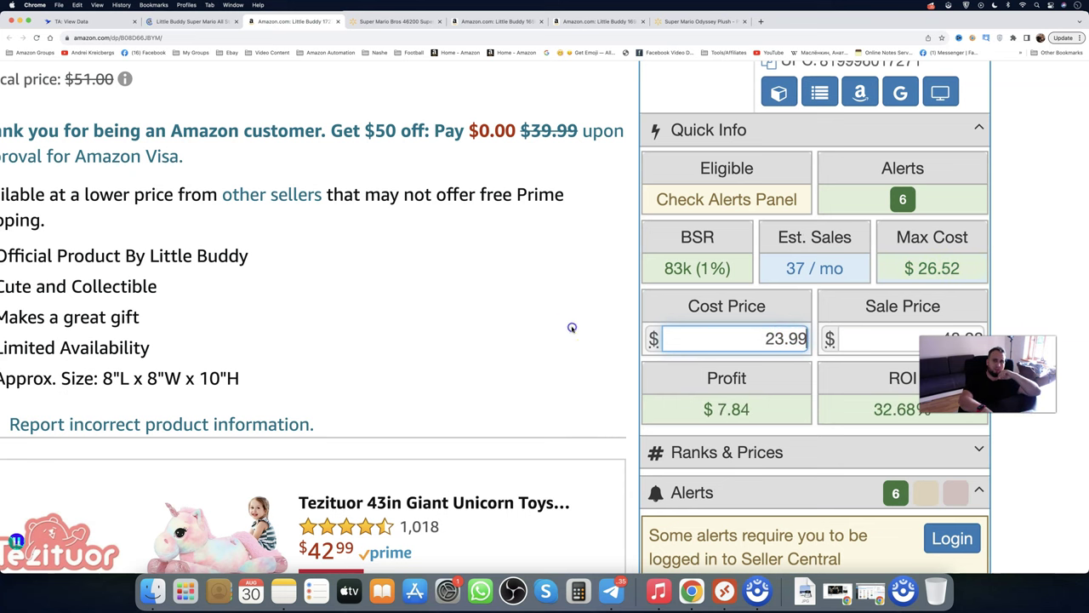
{"action": "scroll", "coordinate": [574, 327], "scroll_direction": "down", "scroll_amount": 5}
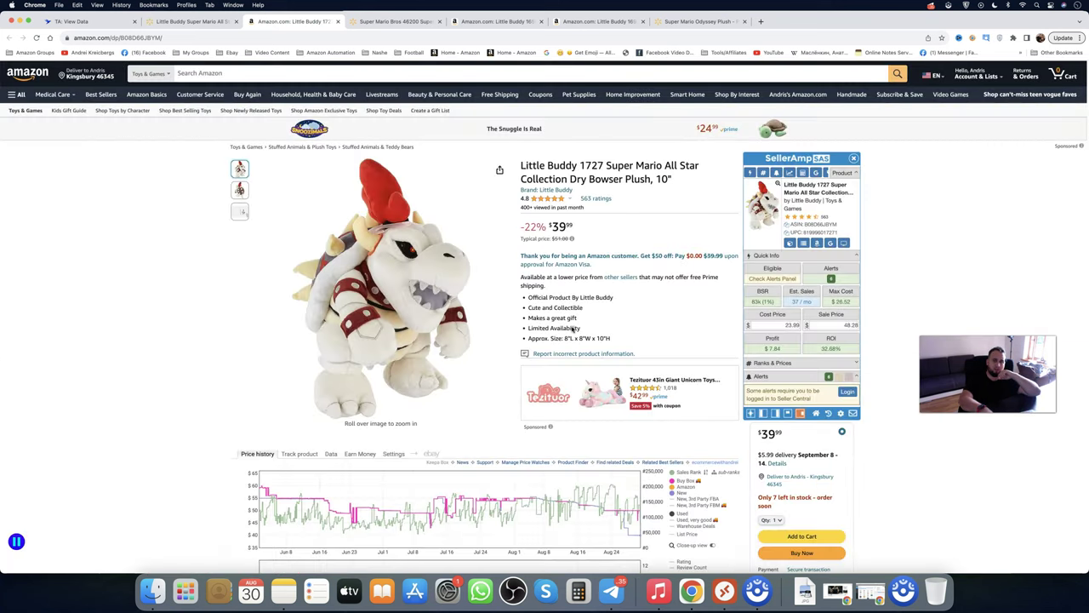
{"action": "scroll", "coordinate": [574, 327], "scroll_direction": "down", "scroll_amount": 2}
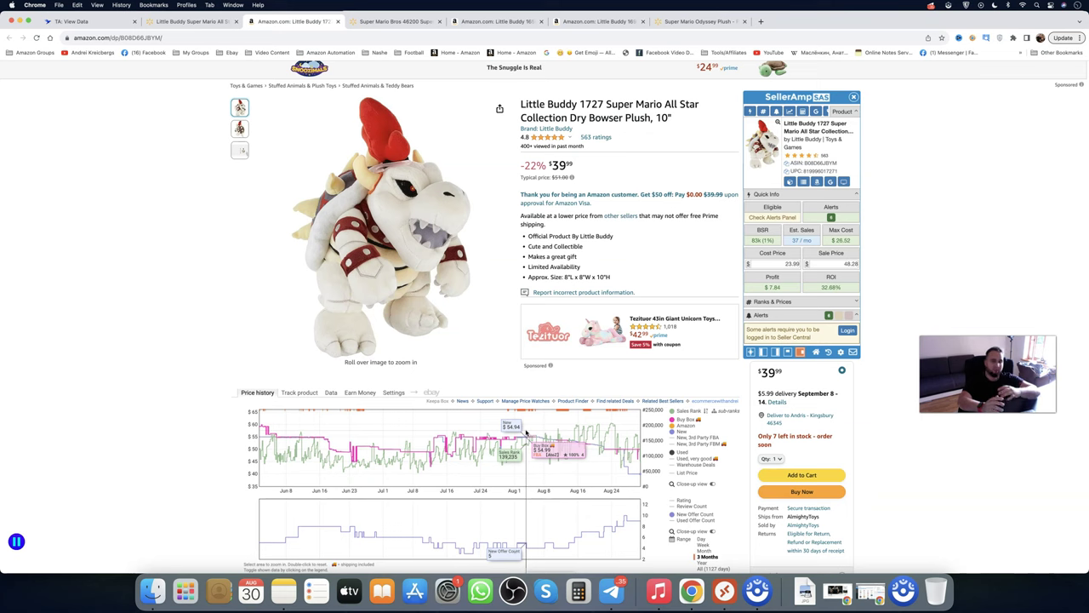
{"action": "scroll", "coordinate": [595, 255], "scroll_direction": "up", "scroll_amount": 2}
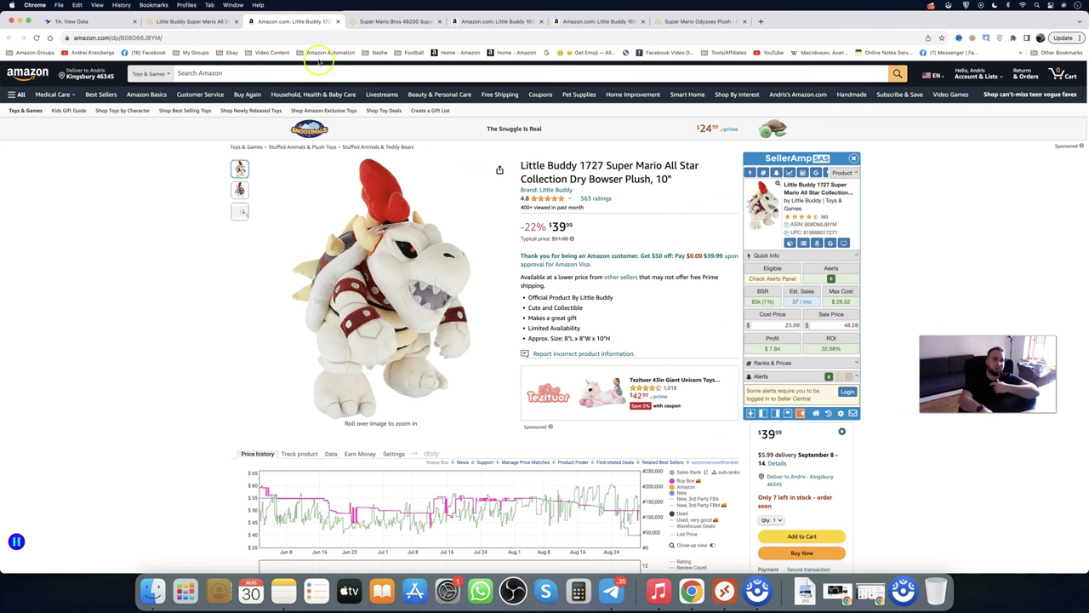
{"action": "left_click", "coordinate": [212, 23]}
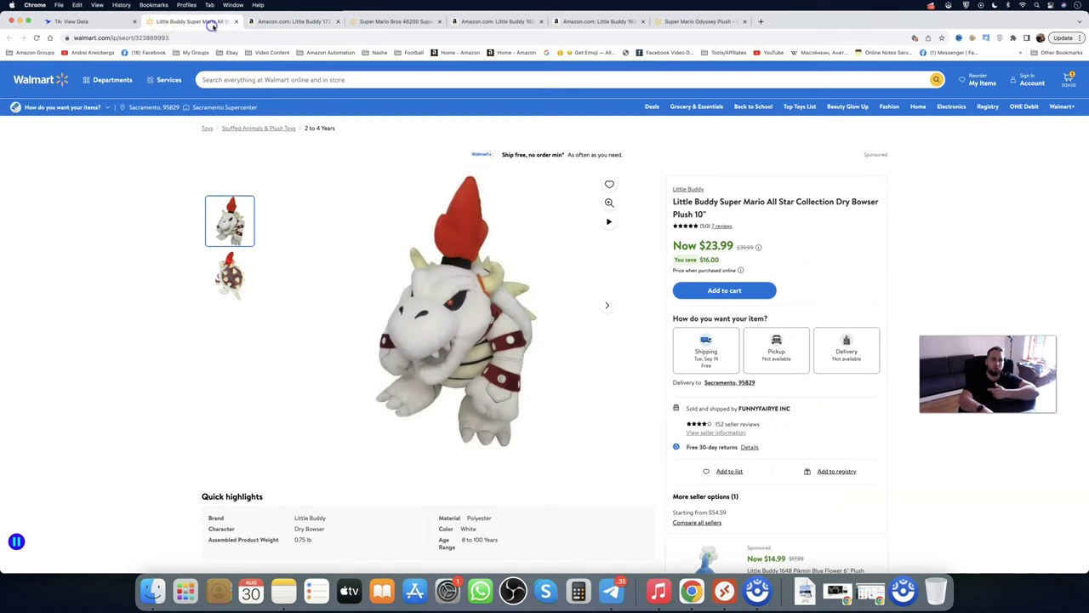
Scroll the results past the Peach and Morton Koopa rows to the Daisy match ($17.99 Walmart, $30.98 Amazon).
{"action": "left_click", "coordinate": [98, 24]}
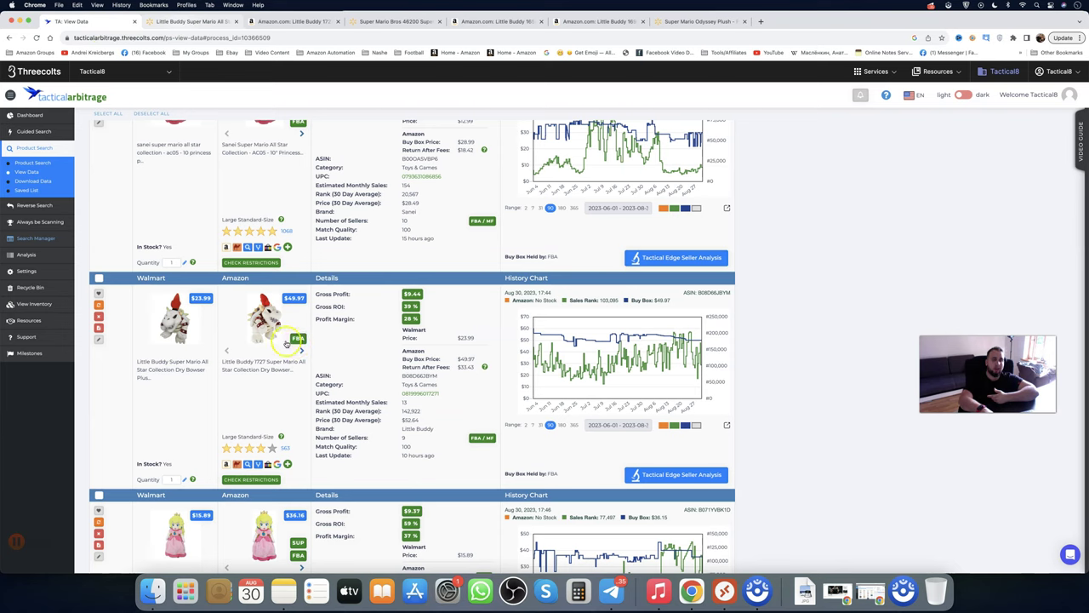
{"action": "scroll", "coordinate": [275, 340], "scroll_direction": "down", "scroll_amount": 2}
{"action": "scroll", "coordinate": [274, 340], "scroll_direction": "down", "scroll_amount": 2}
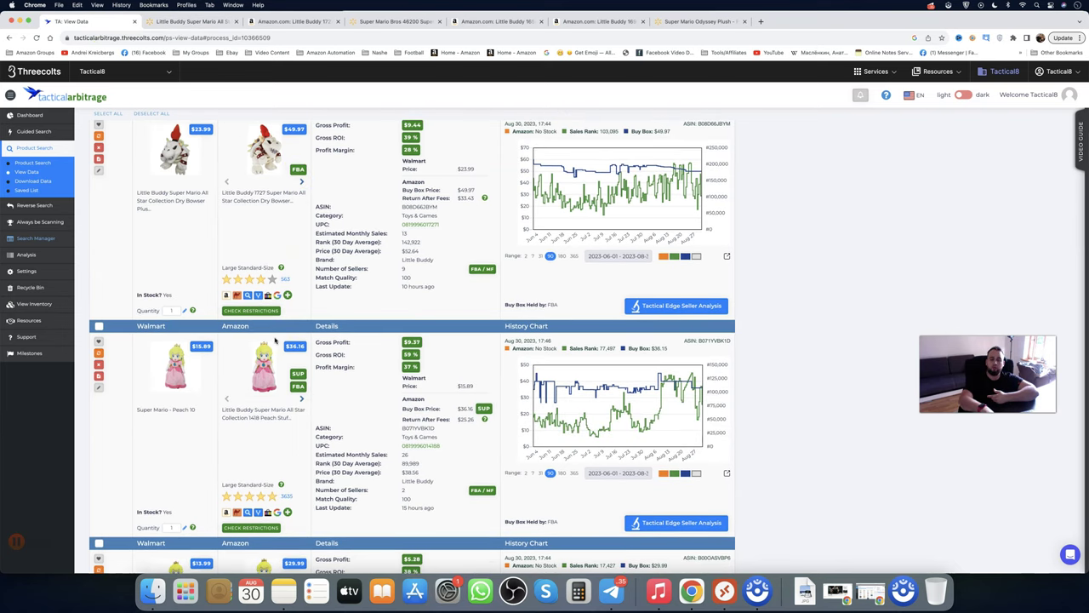
{"action": "scroll", "coordinate": [275, 340], "scroll_direction": "down", "scroll_amount": 1}
{"action": "scroll", "coordinate": [280, 336], "scroll_direction": "down", "scroll_amount": 3}
{"action": "scroll", "coordinate": [289, 330], "scroll_direction": "down", "scroll_amount": 1}
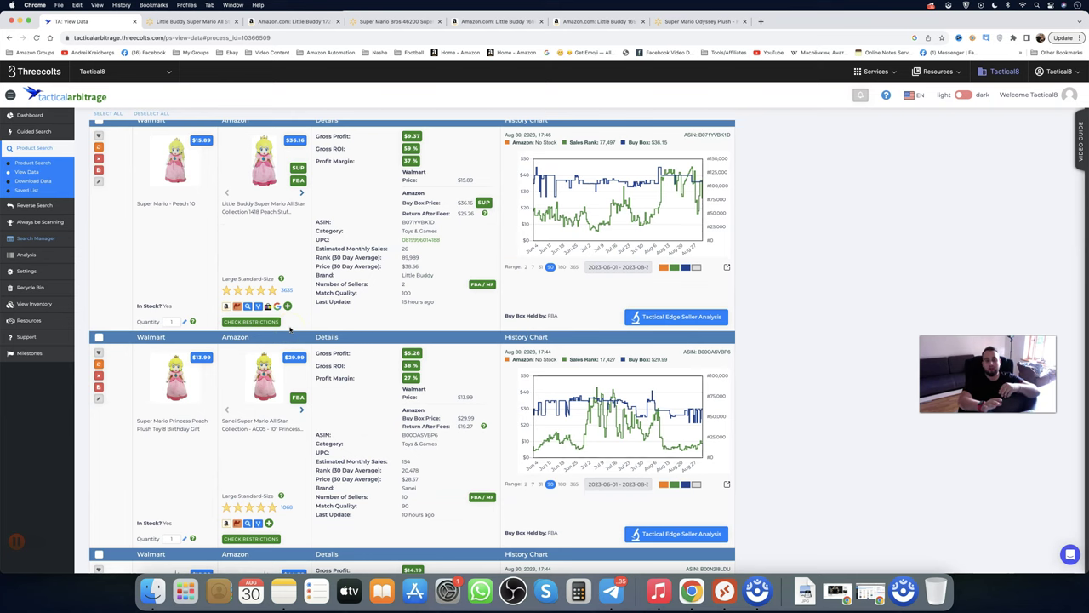
{"action": "scroll", "coordinate": [289, 340], "scroll_direction": "down", "scroll_amount": 1}
{"action": "scroll", "coordinate": [290, 375], "scroll_direction": "down", "scroll_amount": 4}
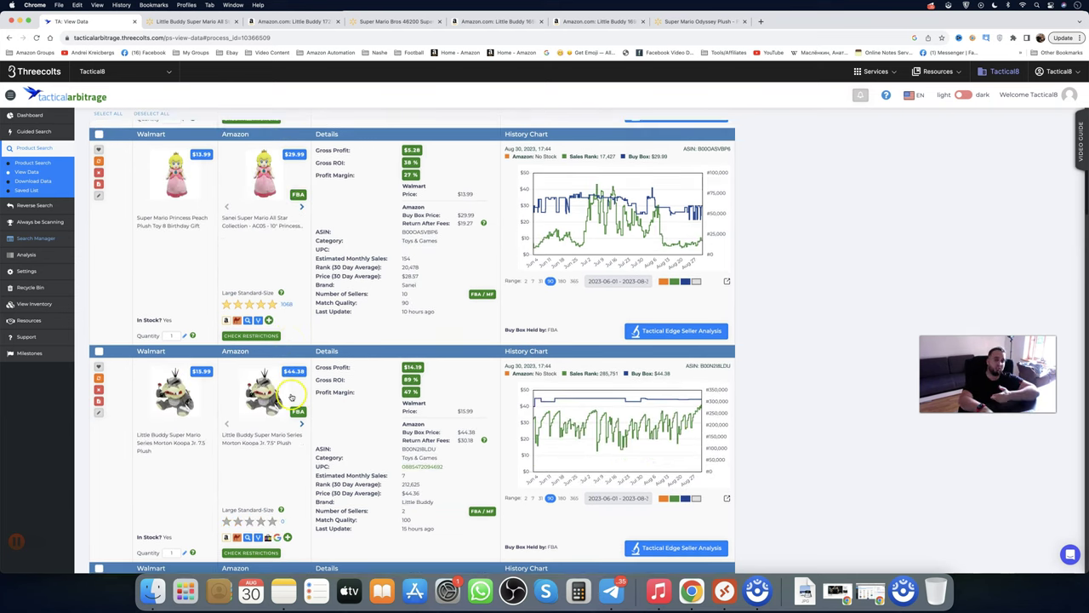
{"action": "scroll", "coordinate": [291, 397], "scroll_direction": "down", "scroll_amount": 4}
{"action": "scroll", "coordinate": [290, 397], "scroll_direction": "down", "scroll_amount": 4}
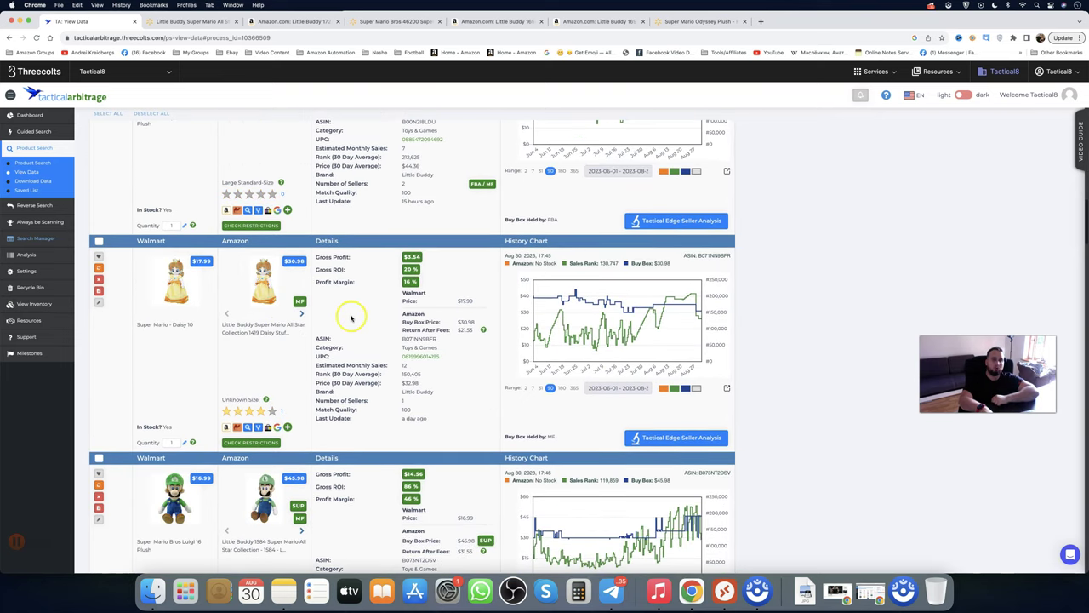
Open the Daisy plush's Amazon and $17.99 Walmart pages, then scroll the Amazon listing toward the Keepa chart.
{"action": "left_click", "coordinate": [262, 332]}
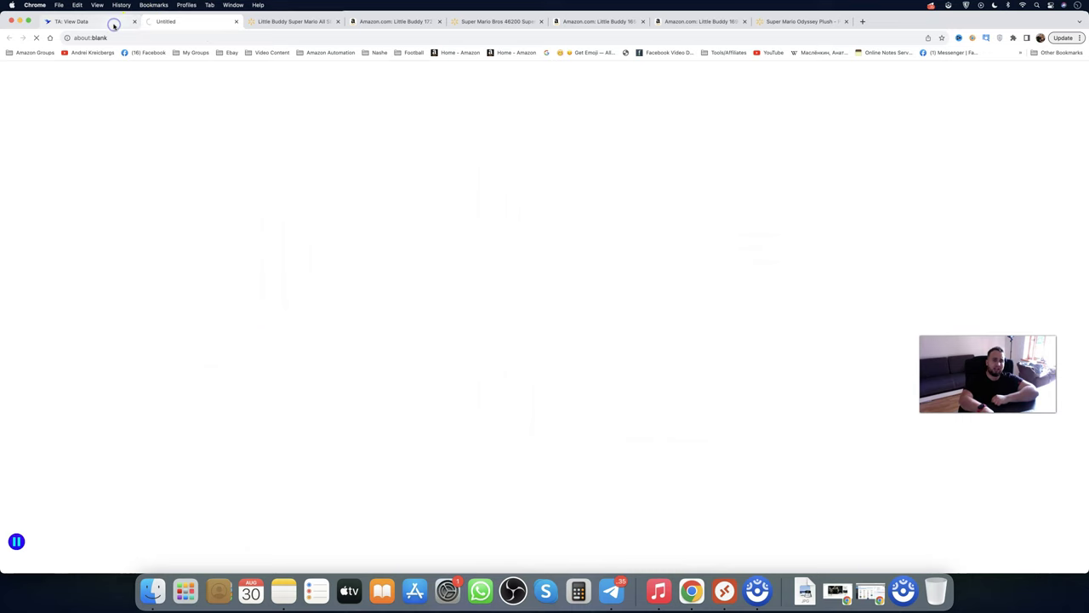
{"action": "left_click", "coordinate": [114, 24]}
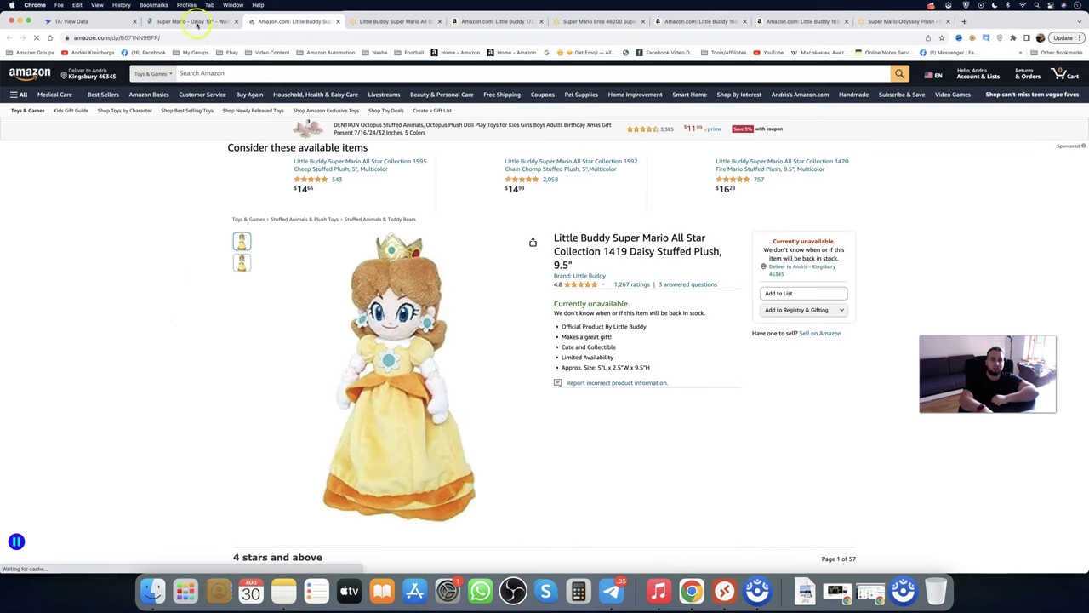
{"action": "left_click", "coordinate": [196, 21]}
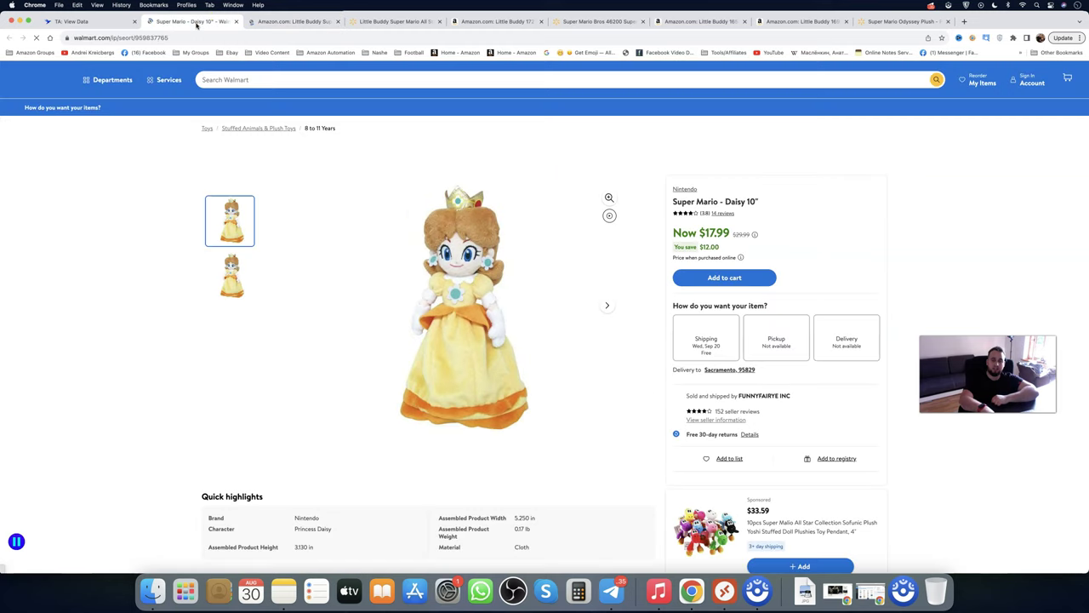
{"action": "left_click", "coordinate": [277, 22]}
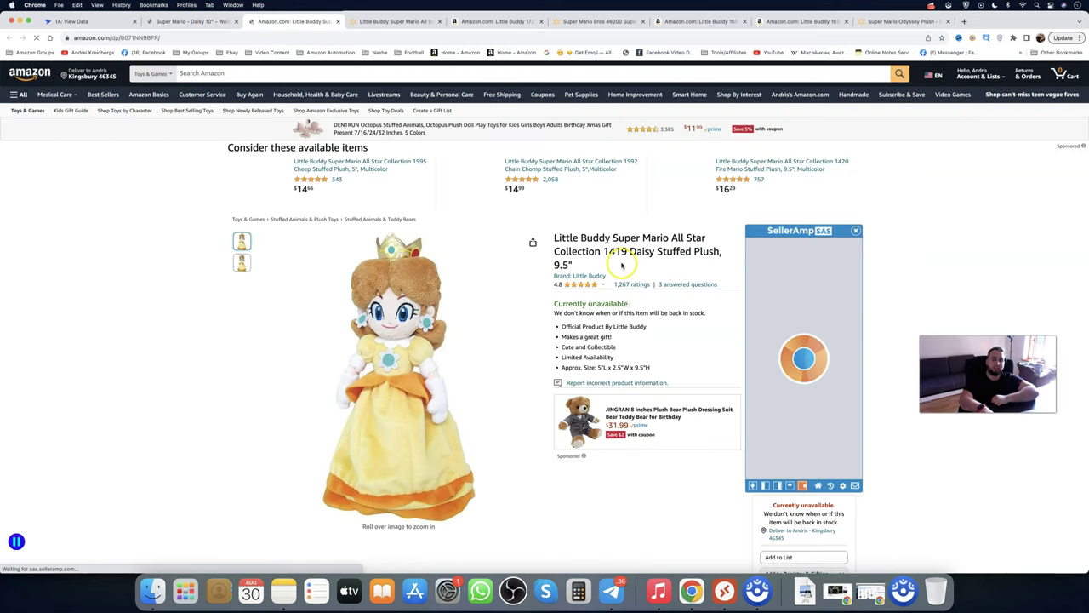
{"action": "scroll", "coordinate": [528, 336], "scroll_direction": "down", "scroll_amount": 3}
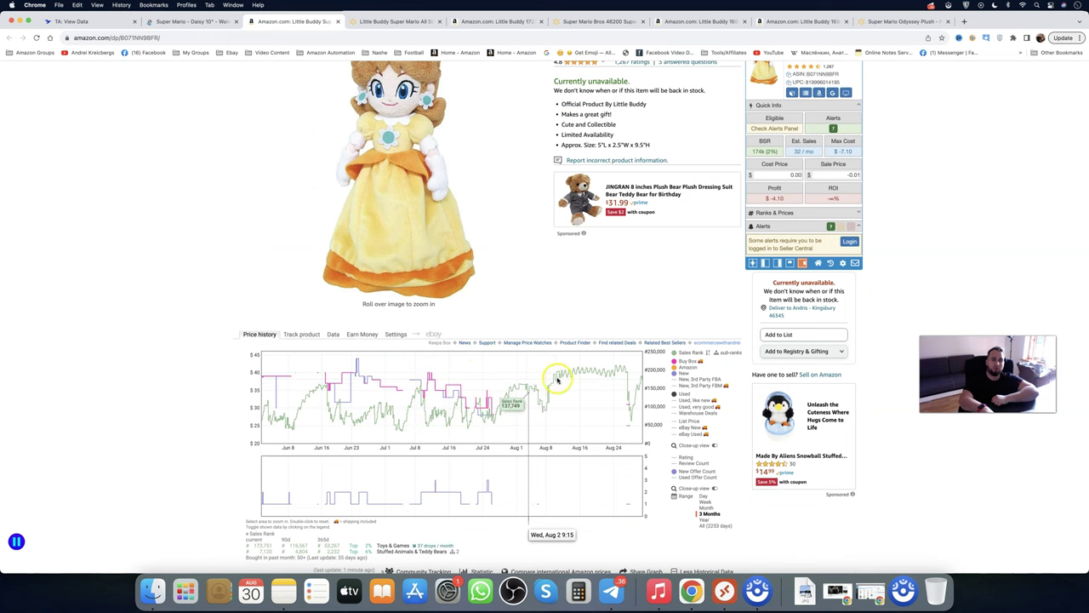
Enter SellerAmp cost 17.99 and sale price 34 for the Daisy plush, yielding $6.05 profit.
{"action": "scroll", "coordinate": [687, 305], "scroll_direction": "up", "scroll_amount": 2}
{"action": "scroll", "coordinate": [686, 302], "scroll_direction": "up", "scroll_amount": 2}
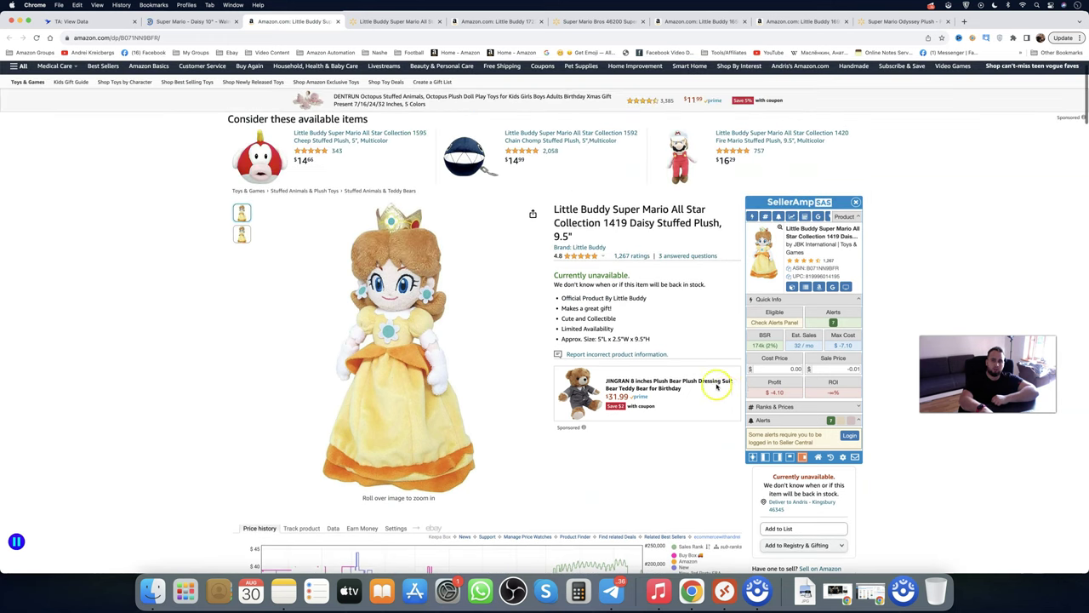
{"action": "scroll", "coordinate": [724, 389], "scroll_direction": "down", "scroll_amount": 1}
{"action": "scroll", "coordinate": [637, 426], "scroll_direction": "down", "scroll_amount": 1}
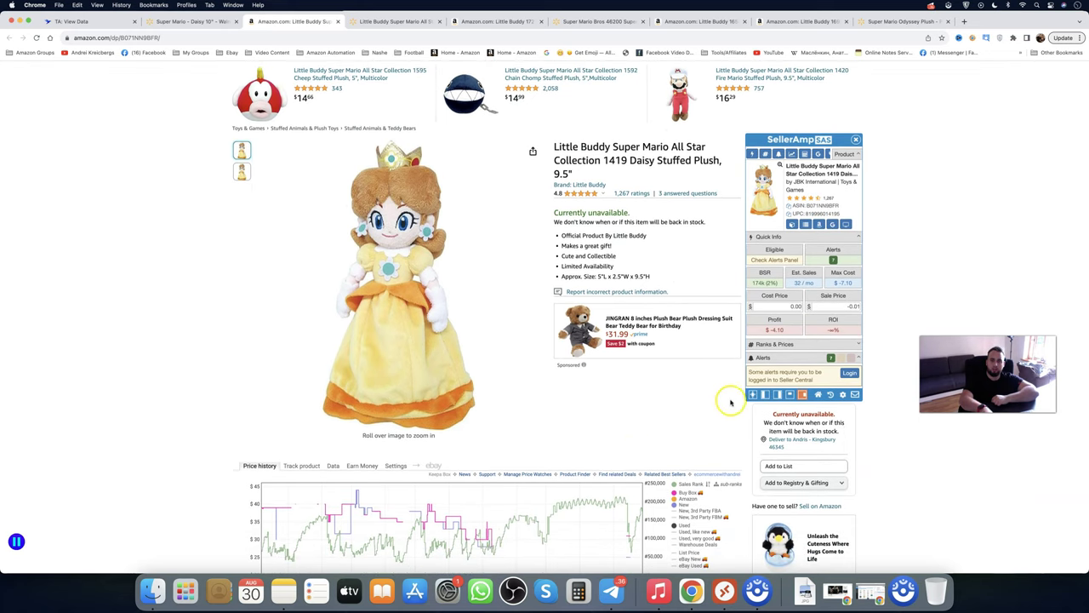
{"action": "left_click", "coordinate": [787, 304]}
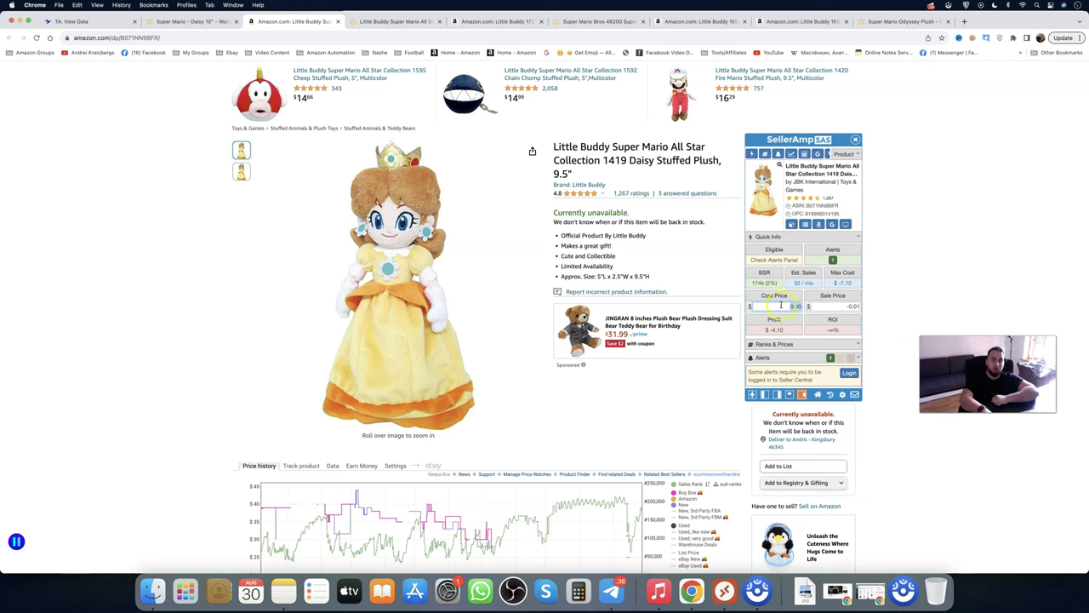
{"action": "left_click", "coordinate": [221, 21]}
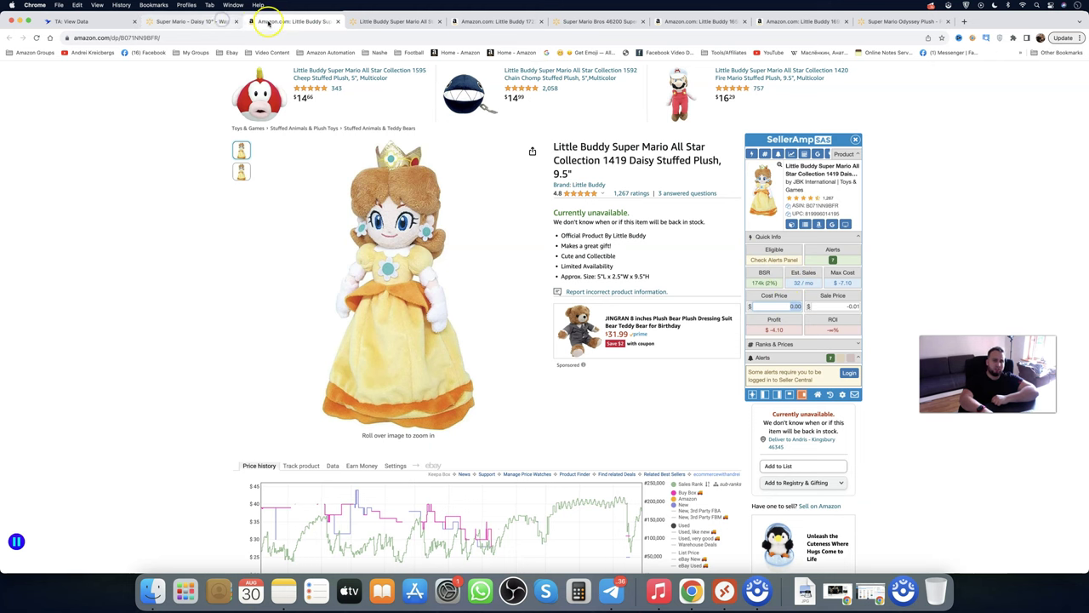
{"action": "left_click", "coordinate": [269, 21]}
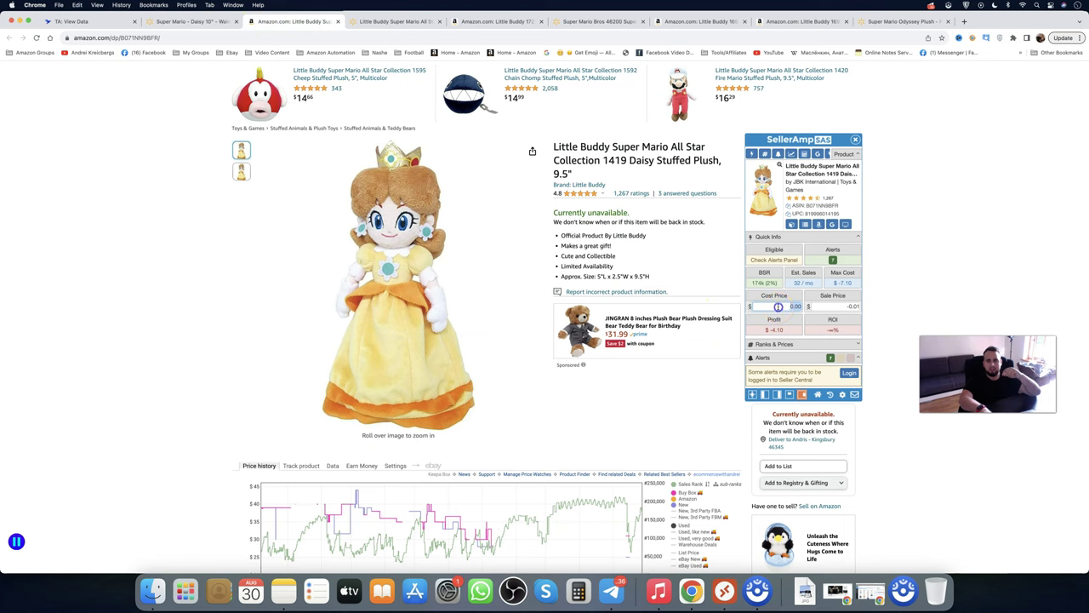
{"action": "type", "text": "17"}
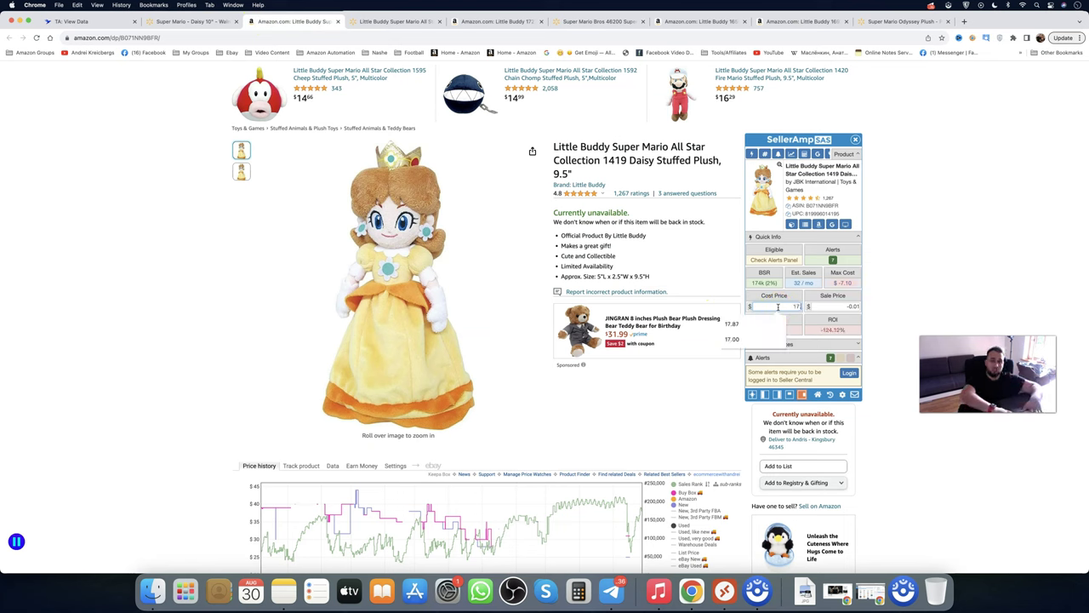
{"action": "type", "text": ".09"}
{"action": "key", "text": "Tab"}
{"action": "type", "text": "34"}
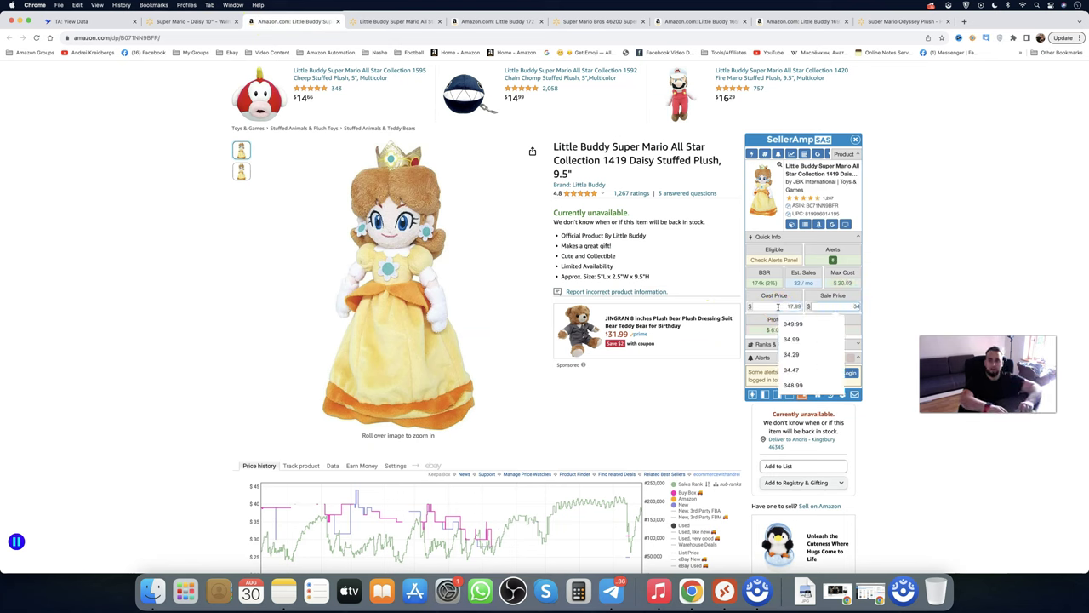
{"action": "left_click", "coordinate": [680, 379]}
Scroll down to review the Daisy plush's Keepa price history chart.
{"action": "scroll", "coordinate": [778, 306], "scroll_direction": "up", "scroll_amount": 5}
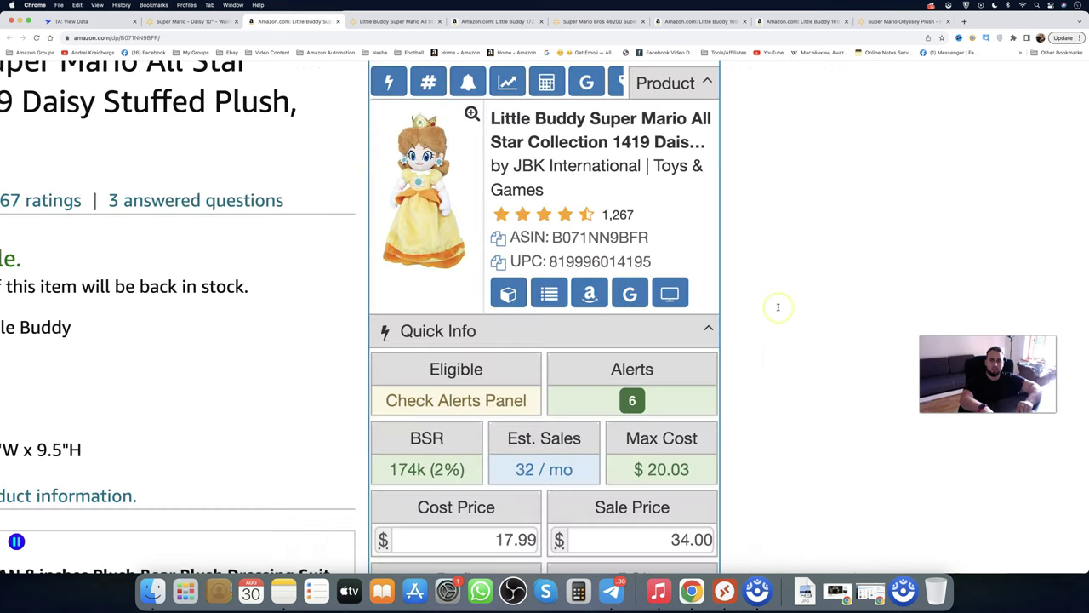
{"action": "scroll", "coordinate": [777, 306], "scroll_direction": "down", "scroll_amount": 1}
{"action": "scroll", "coordinate": [778, 307], "scroll_direction": "down", "scroll_amount": 1}
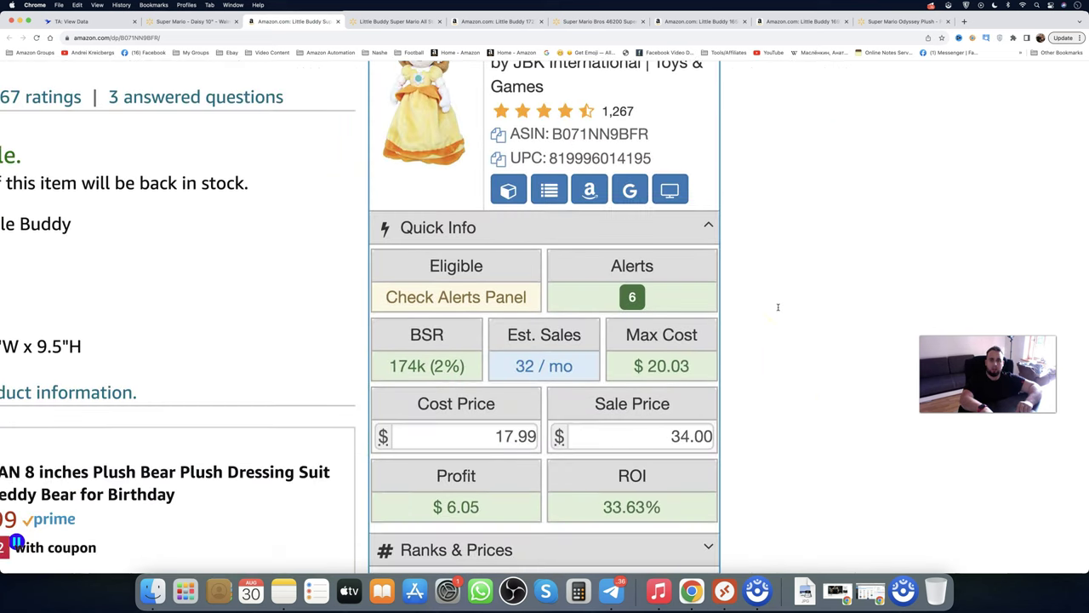
{"action": "scroll", "coordinate": [778, 306], "scroll_direction": "down", "scroll_amount": 2}
{"action": "scroll", "coordinate": [777, 306], "scroll_direction": "down", "scroll_amount": 1}
{"action": "scroll", "coordinate": [777, 306], "scroll_direction": "down", "scroll_amount": 1}
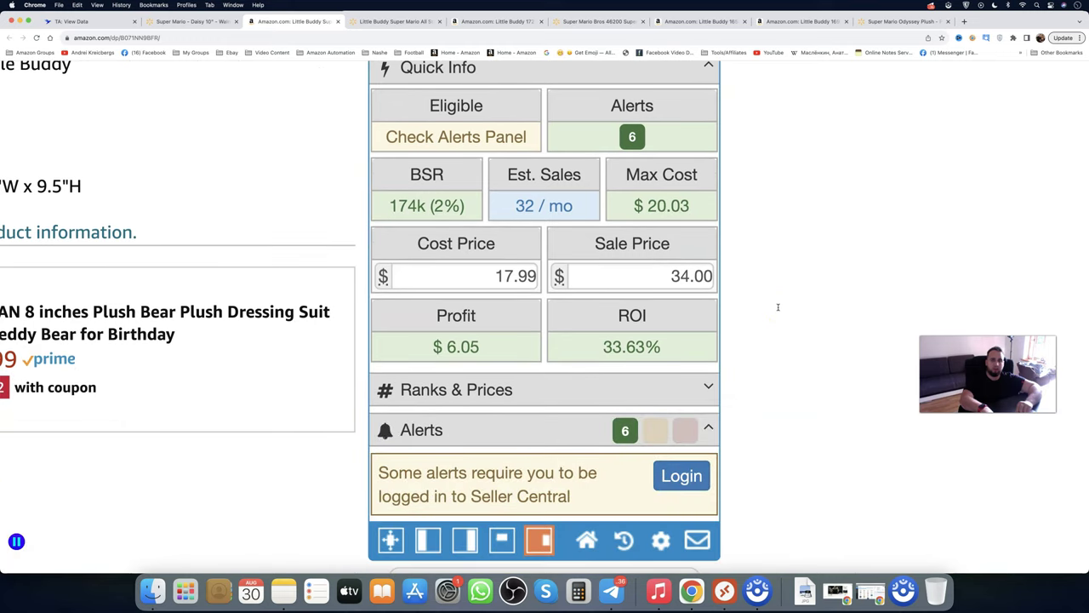
{"action": "scroll", "coordinate": [778, 307], "scroll_direction": "down", "scroll_amount": 5}
{"action": "scroll", "coordinate": [693, 335], "scroll_direction": "down", "scroll_amount": 3}
{"action": "scroll", "coordinate": [644, 332], "scroll_direction": "down", "scroll_amount": 1}
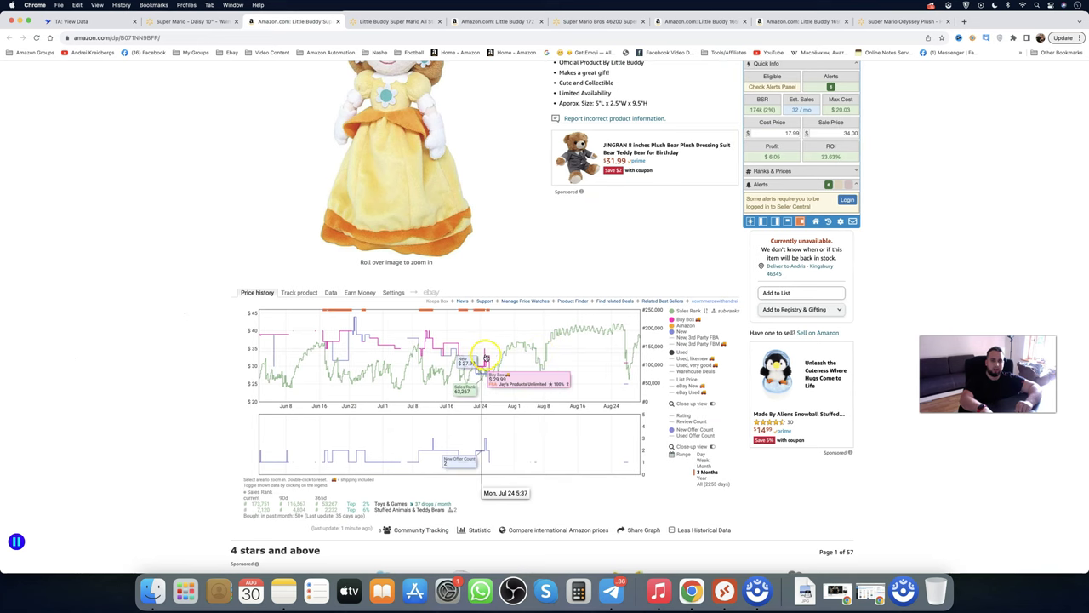
{"action": "scroll", "coordinate": [554, 372], "scroll_direction": "up", "scroll_amount": 3}
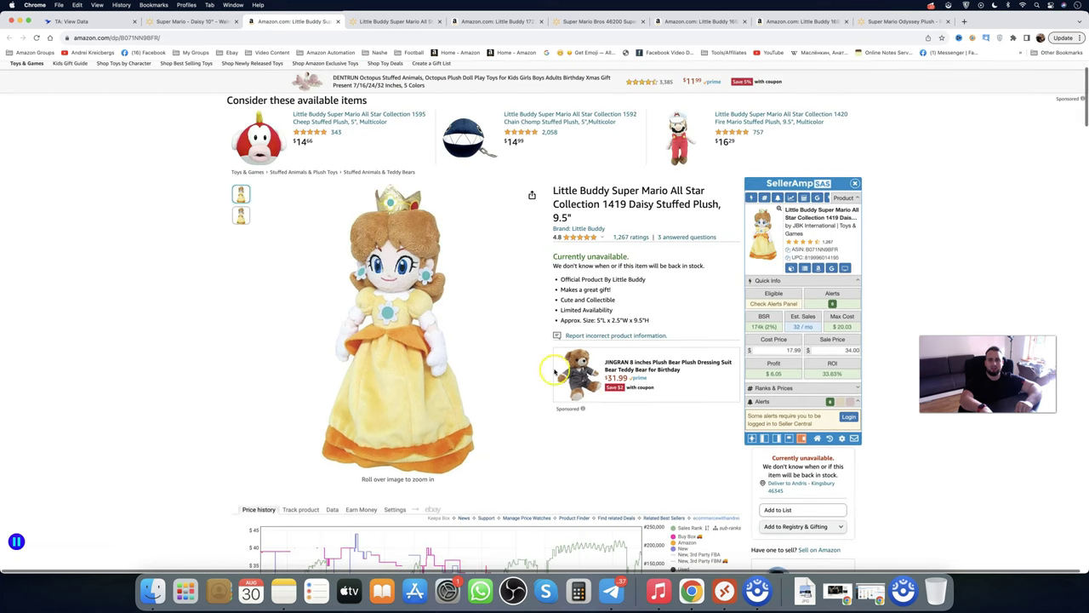
{"action": "scroll", "coordinate": [663, 391], "scroll_direction": "down", "scroll_amount": 2}
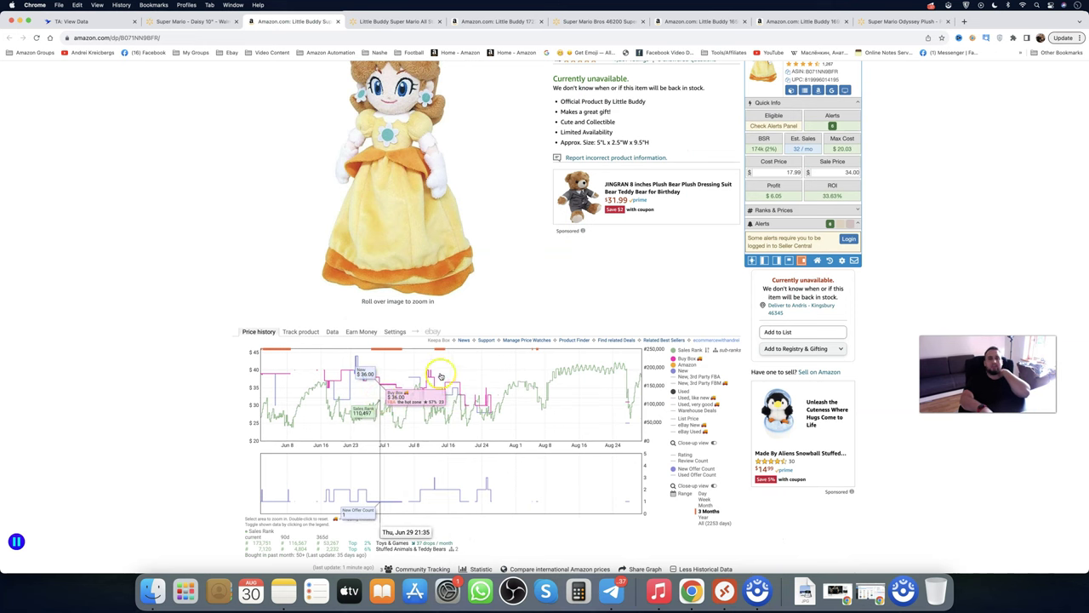
{"action": "scroll", "coordinate": [391, 374], "scroll_direction": "up", "scroll_amount": 3}
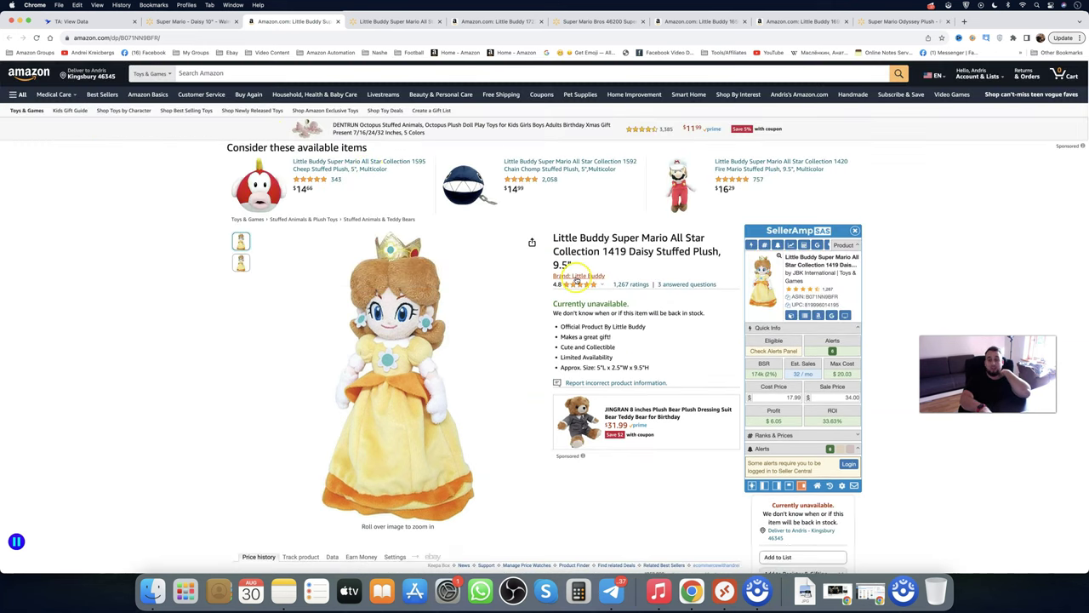
{"action": "scroll", "coordinate": [570, 276], "scroll_direction": "up", "scroll_amount": 5}
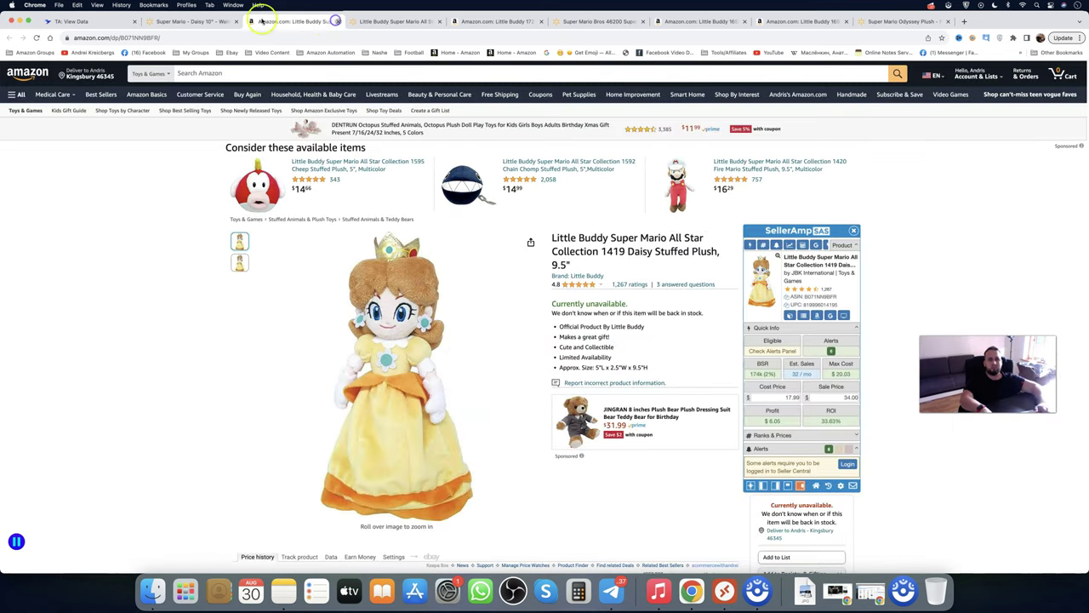
Close the Daisy tabs and scroll through the remaining Peach, Magikoopa and Bowser plush matches.
{"action": "left_click", "coordinate": [336, 21]}
{"action": "left_click", "coordinate": [195, 21]}
{"action": "left_click", "coordinate": [102, 22]}
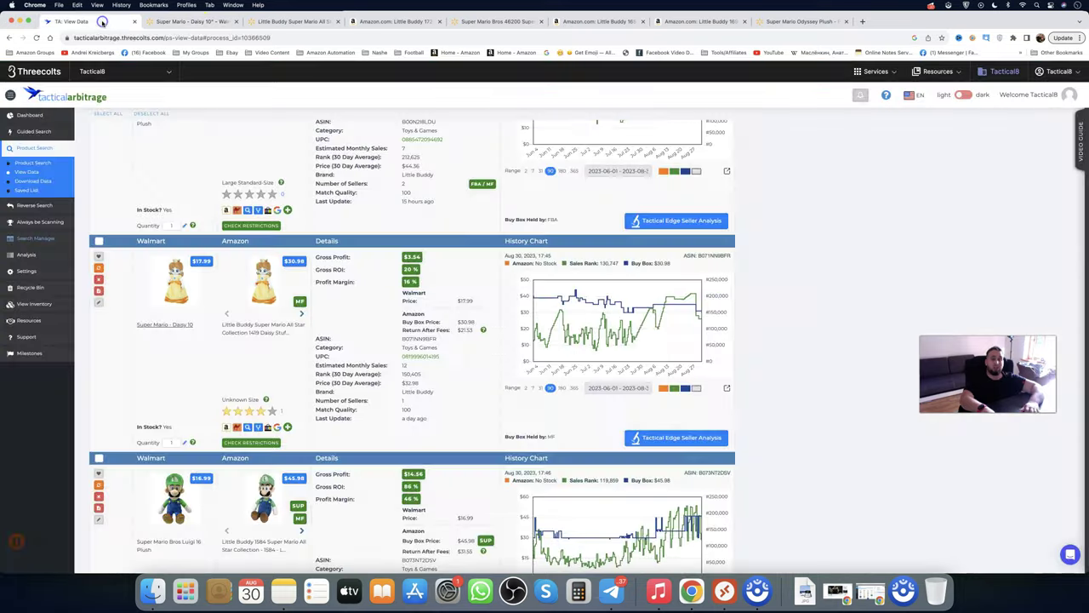
{"action": "scroll", "coordinate": [298, 285], "scroll_direction": "down", "scroll_amount": 5}
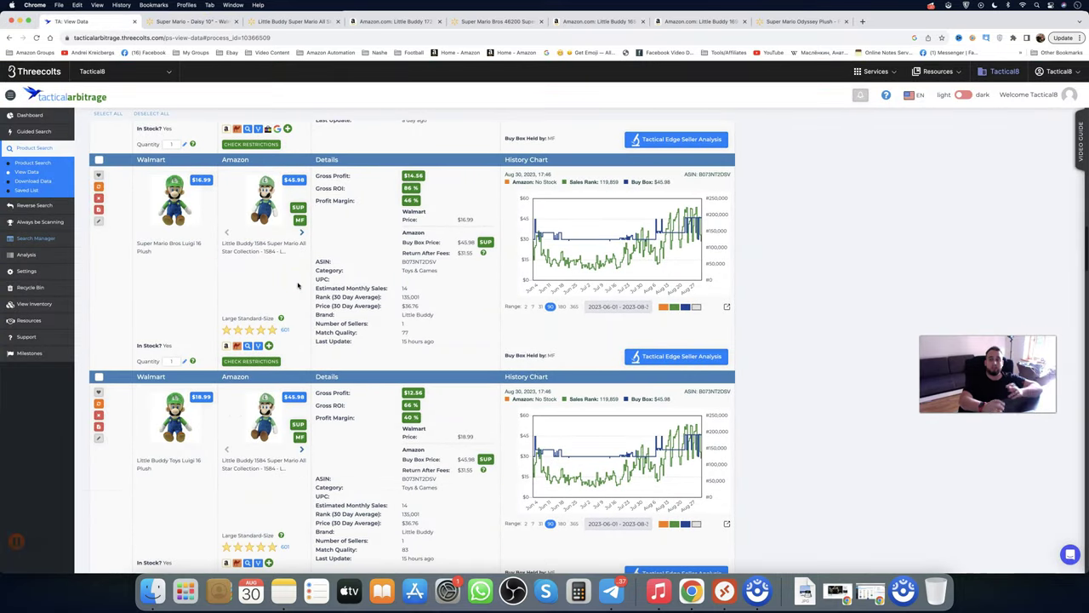
{"action": "scroll", "coordinate": [298, 285], "scroll_direction": "down", "scroll_amount": 1}
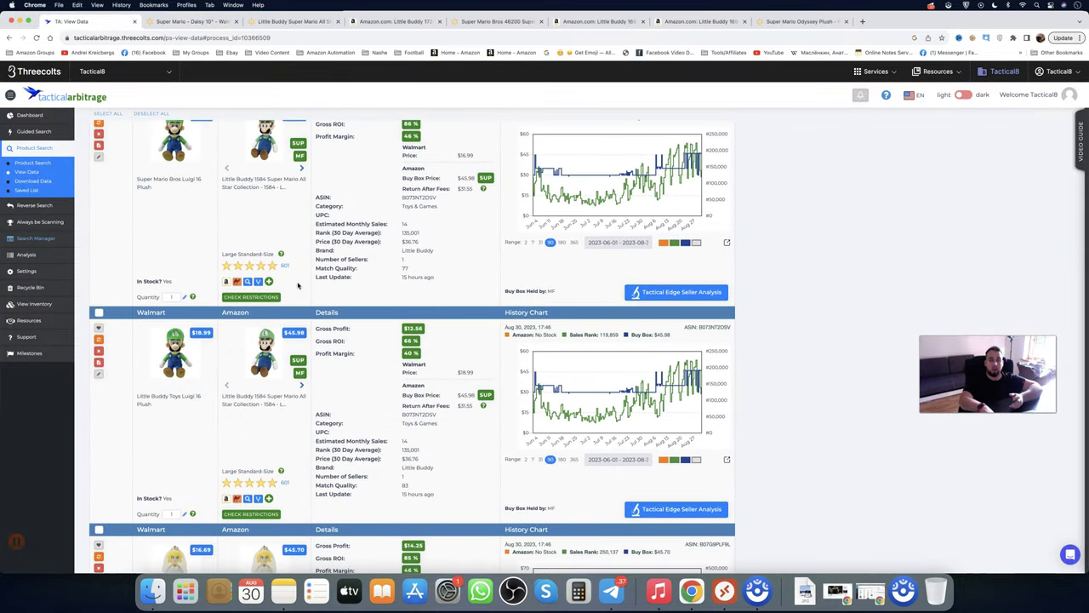
{"action": "scroll", "coordinate": [298, 285], "scroll_direction": "down", "scroll_amount": 3}
{"action": "scroll", "coordinate": [298, 285], "scroll_direction": "down", "scroll_amount": 2}
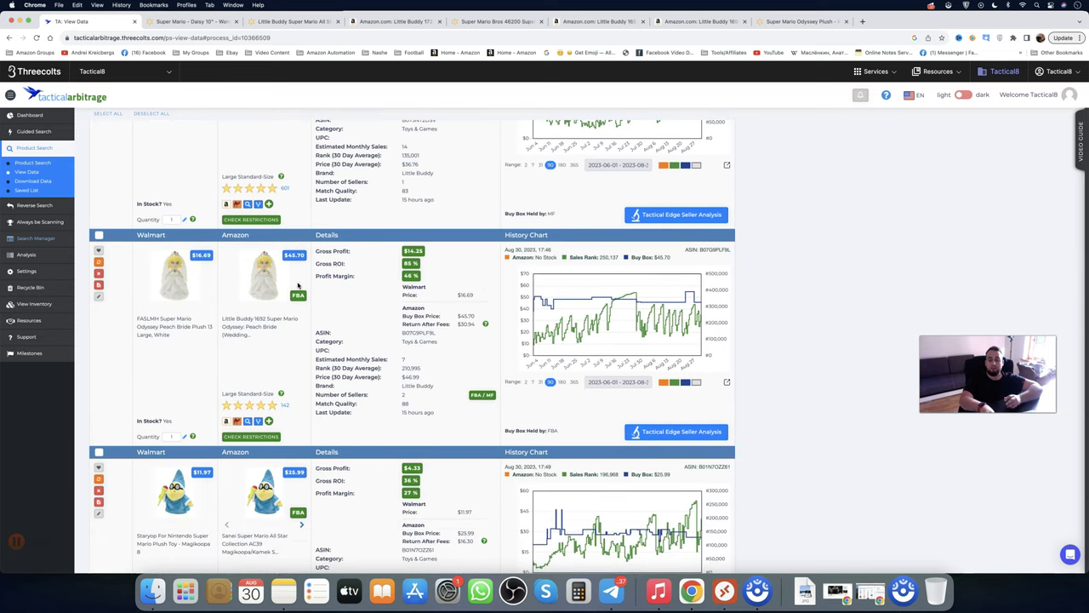
{"action": "scroll", "coordinate": [260, 317], "scroll_direction": "down", "scroll_amount": 2}
{"action": "scroll", "coordinate": [277, 321], "scroll_direction": "down", "scroll_amount": 3}
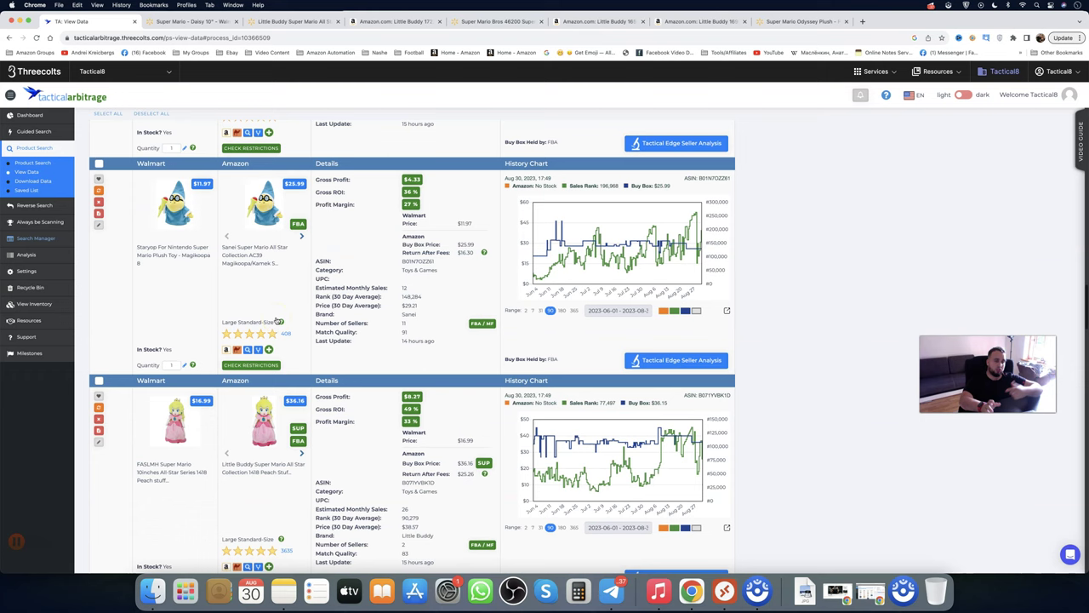
{"action": "scroll", "coordinate": [281, 319], "scroll_direction": "down", "scroll_amount": 1}
{"action": "scroll", "coordinate": [320, 312], "scroll_direction": "down", "scroll_amount": 2}
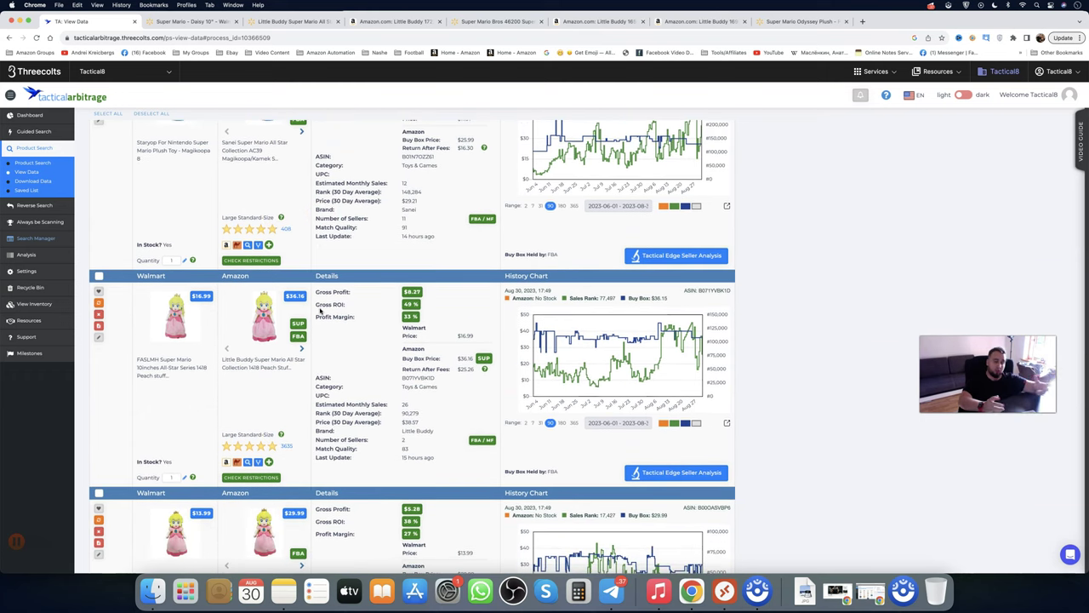
{"action": "scroll", "coordinate": [320, 312], "scroll_direction": "down", "scroll_amount": 5}
{"action": "scroll", "coordinate": [322, 311], "scroll_direction": "down", "scroll_amount": 5}
{"action": "scroll", "coordinate": [231, 211], "scroll_direction": "down", "scroll_amount": 5}
{"action": "scroll", "coordinate": [225, 211], "scroll_direction": "up", "scroll_amount": 15}
Add process #10366198 to the watched processes so the cable-tie matches appear.
{"action": "left_click", "coordinate": [213, 163]}
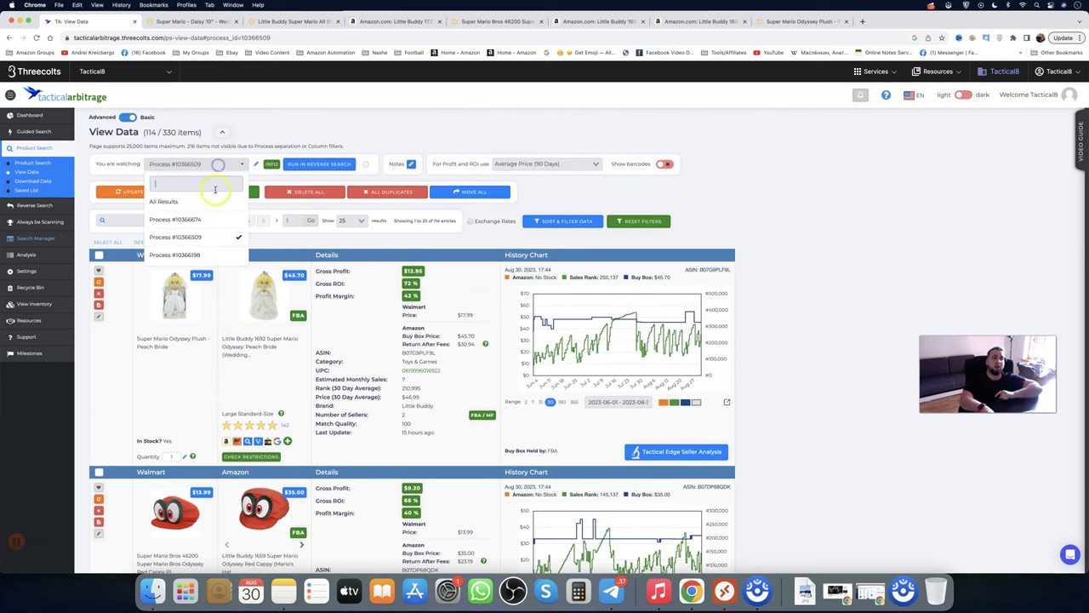
{"action": "left_click", "coordinate": [187, 255]}
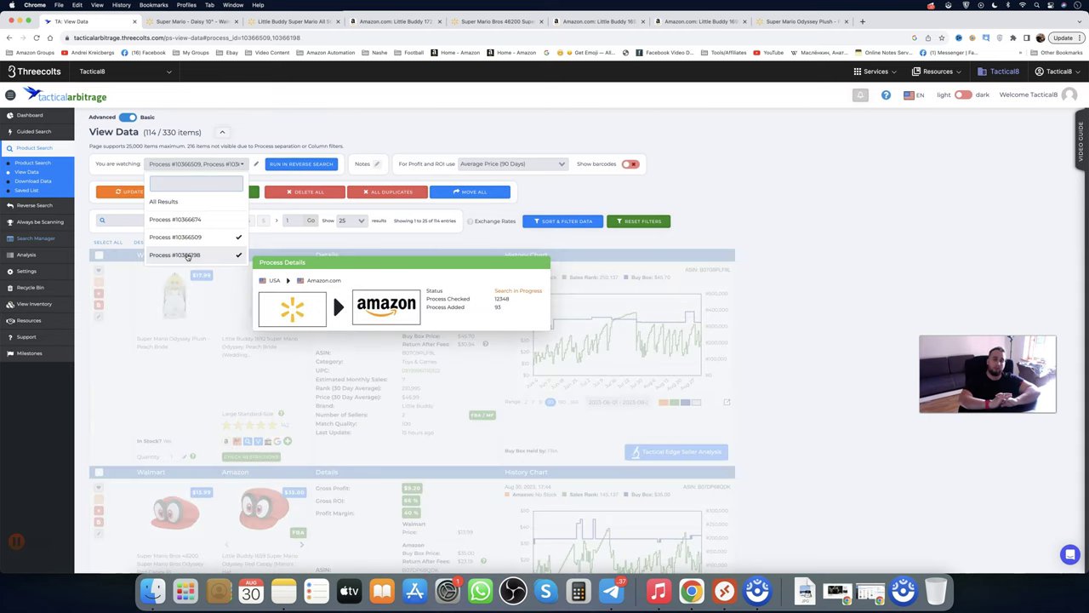
{"action": "left_click", "coordinate": [668, 197]}
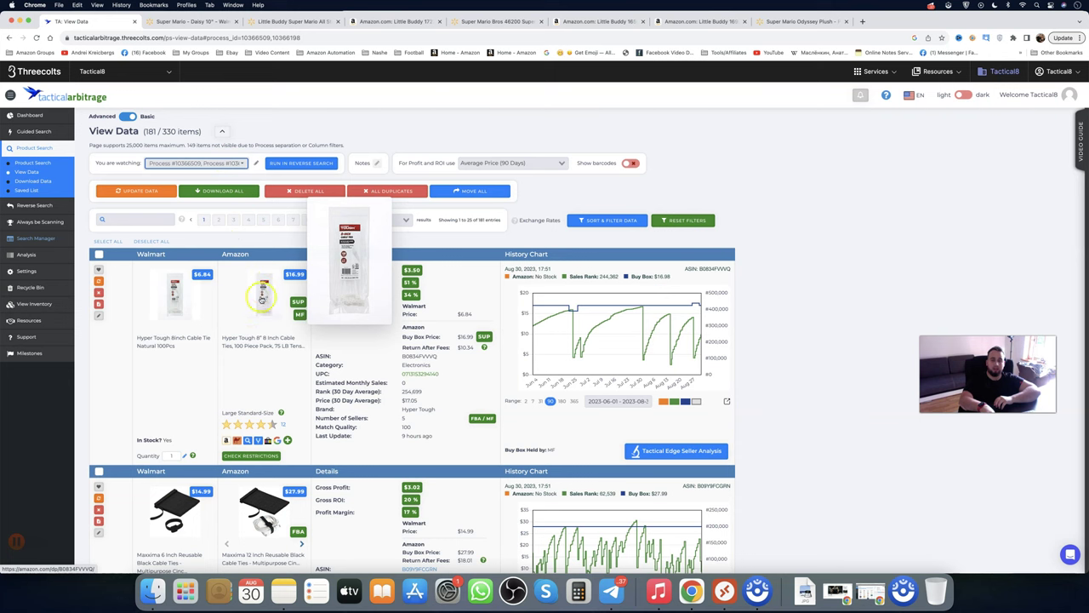
Open the Hyper Tough cable-tie match's Amazon listing in a new tab.
{"action": "scroll", "coordinate": [256, 336], "scroll_direction": "down", "scroll_amount": 1}
{"action": "left_click", "coordinate": [578, 184]}
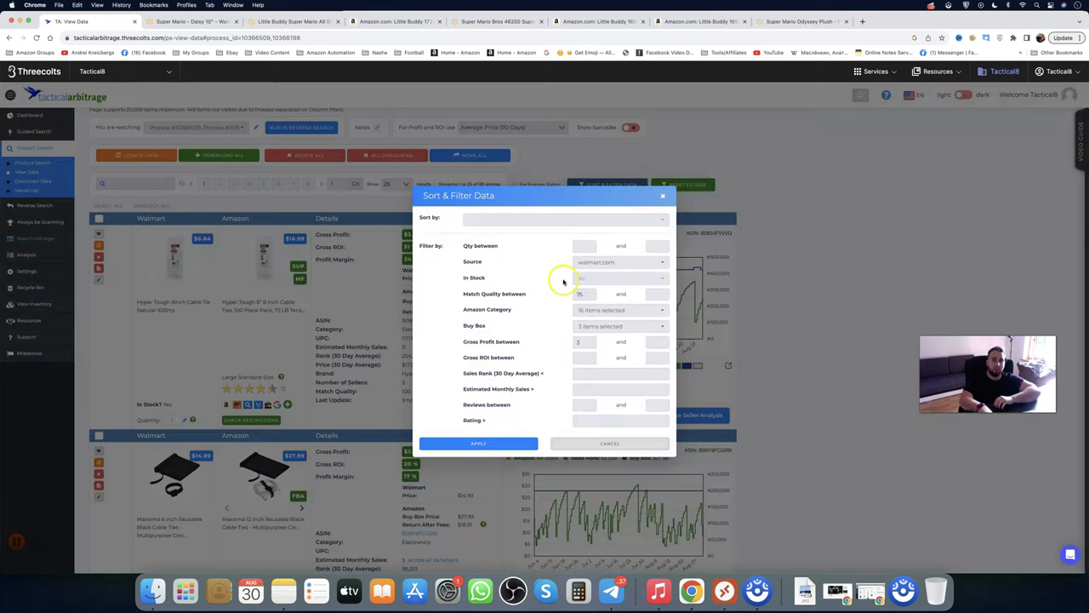
{"action": "left_click", "coordinate": [664, 197]}
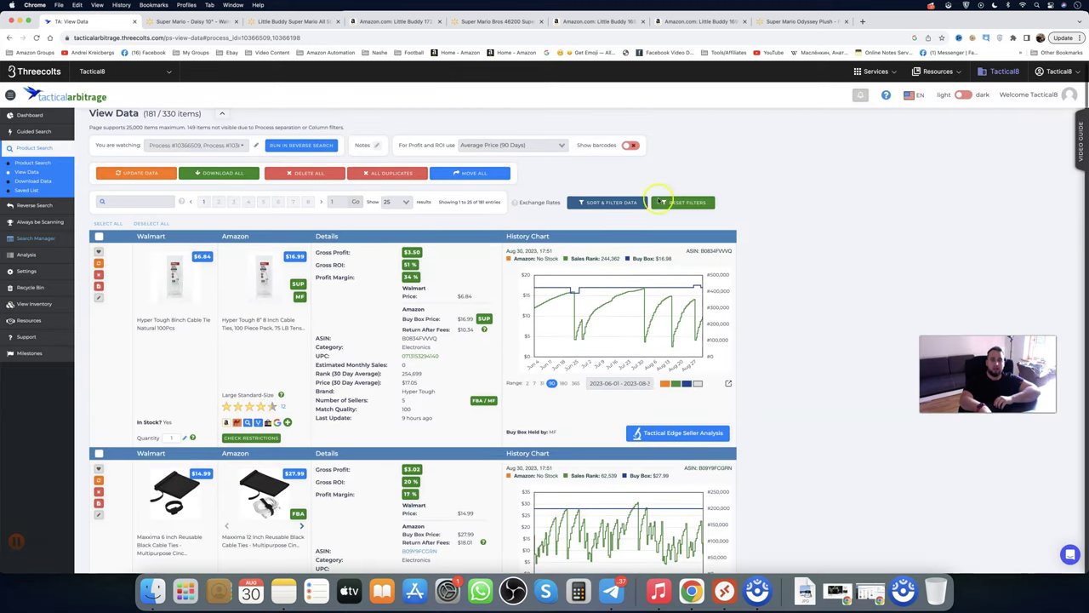
{"action": "left_click", "coordinate": [287, 79]}
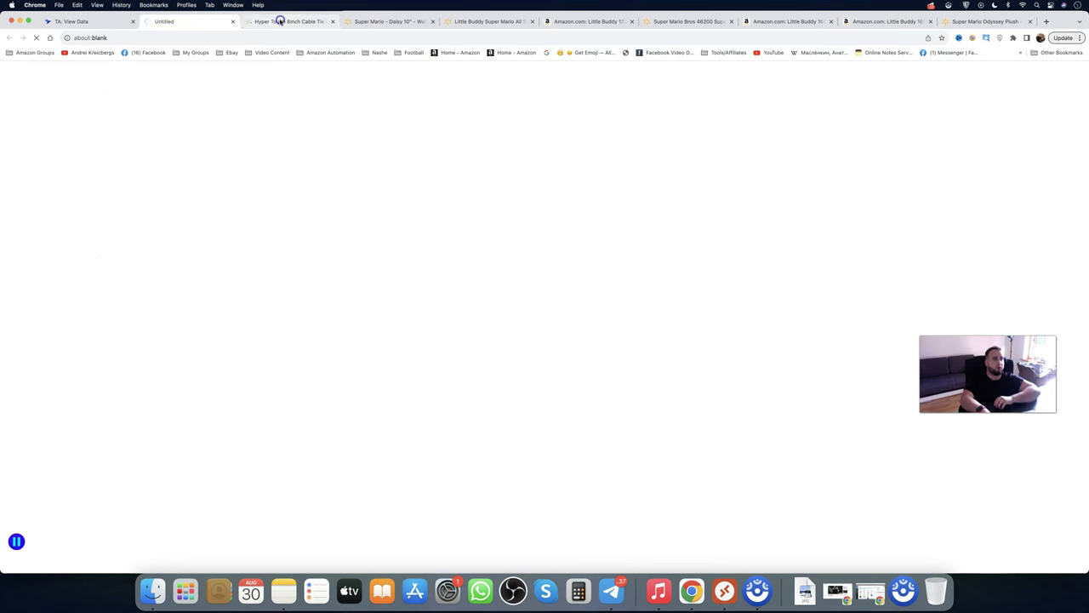
Compare the Walmart Hyper Tough cable ties page with the Amazon 8-inch listing.
{"action": "left_click", "coordinate": [278, 20]}
{"action": "left_click", "coordinate": [214, 26]}
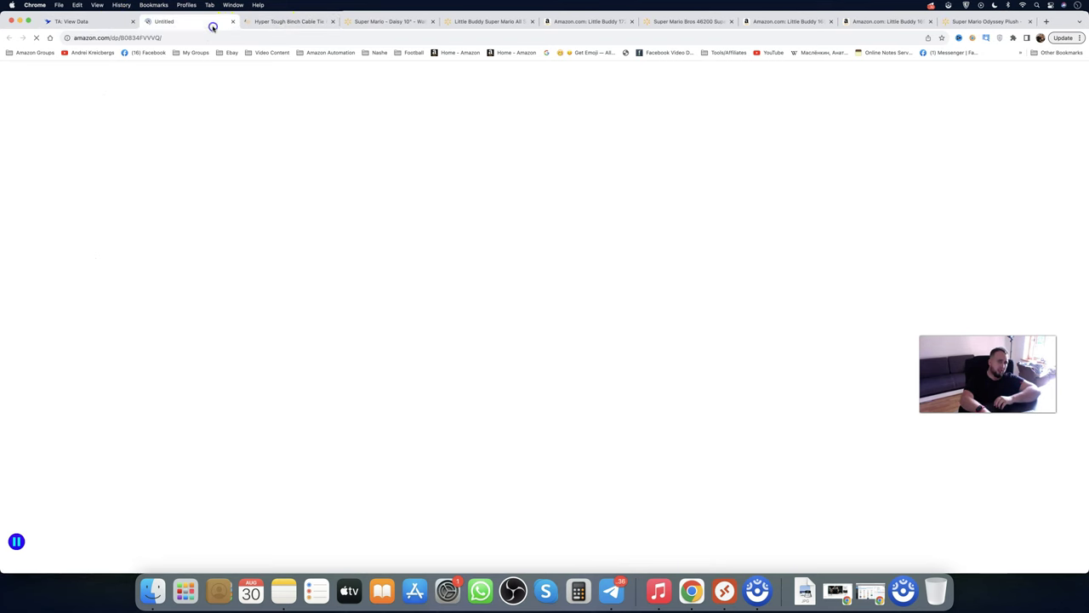
{"action": "left_click", "coordinate": [260, 25]}
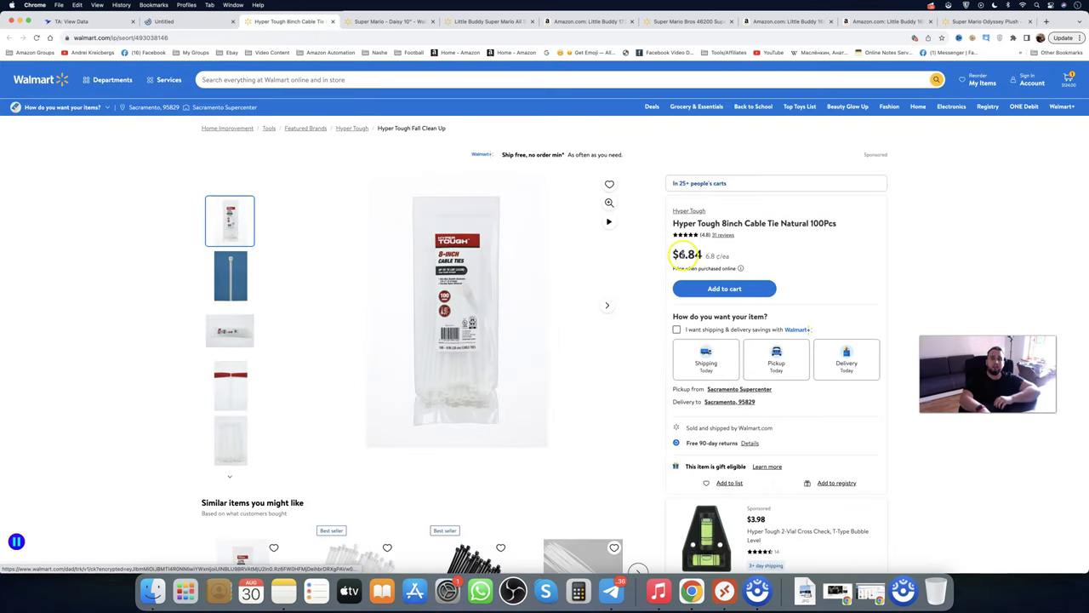
{"action": "left_click", "coordinate": [179, 23]}
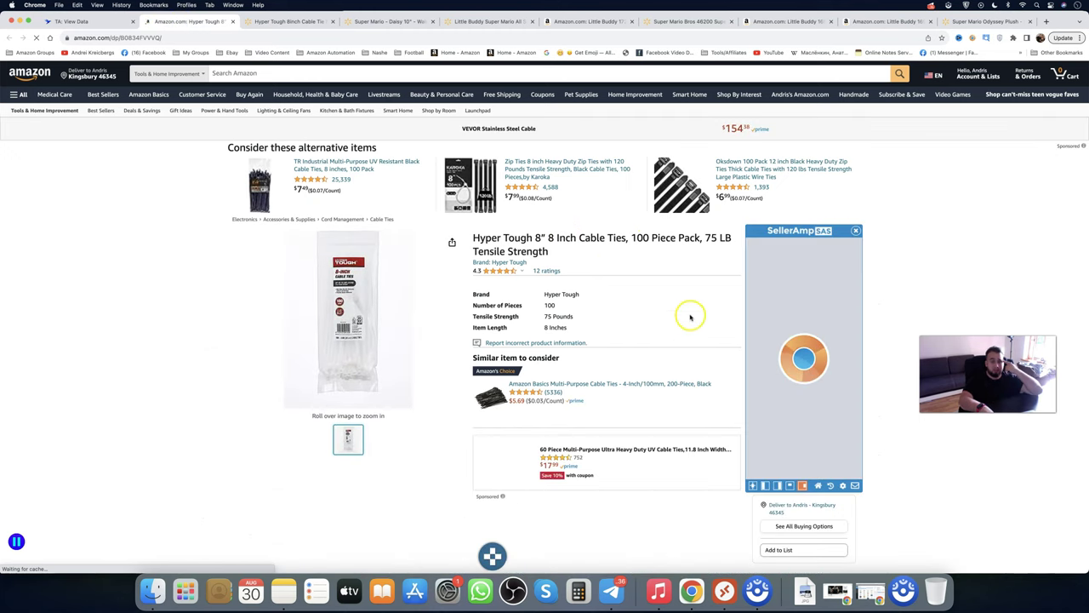
{"action": "scroll", "coordinate": [690, 315], "scroll_direction": "down", "scroll_amount": 1}
Review all sellers' offers, then read SellerAmp's $6.84 cost, $4.13 profit and 60.38% ROI.
{"action": "left_click", "coordinate": [805, 487]}
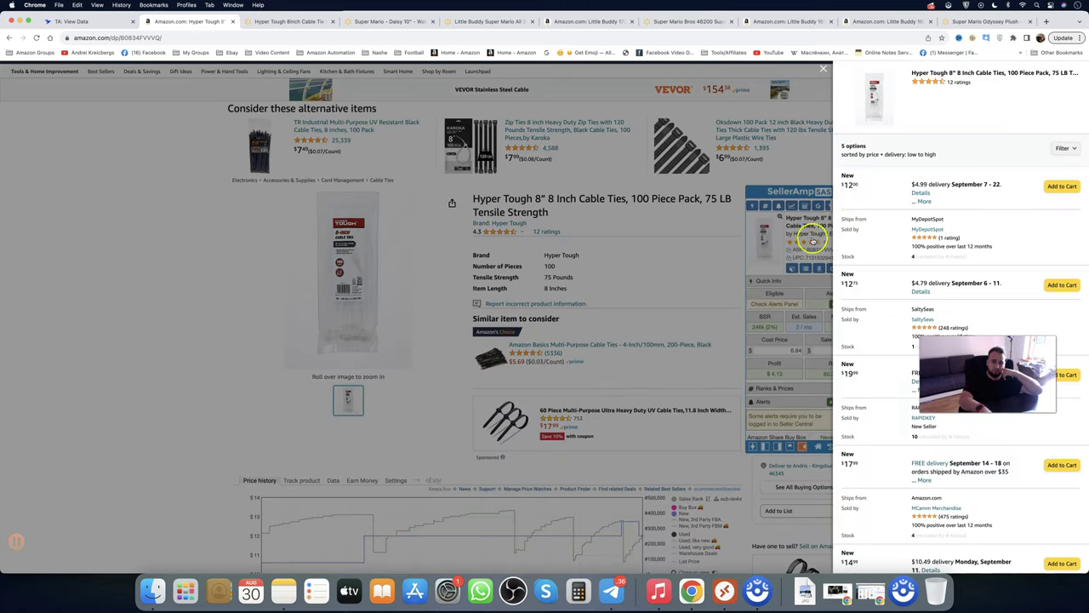
{"action": "left_click", "coordinate": [646, 300]}
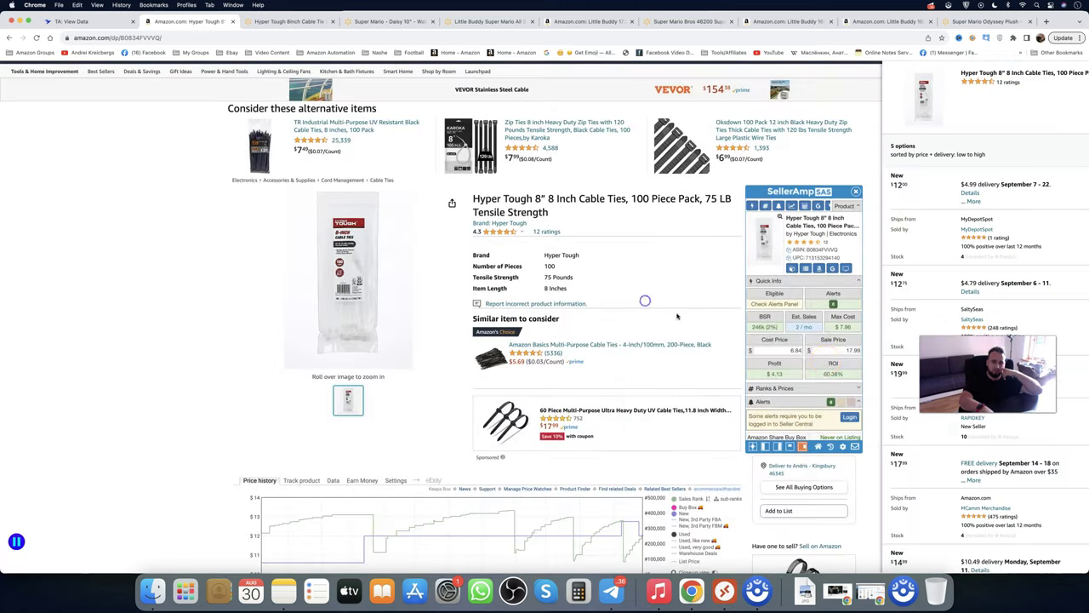
{"action": "left_click", "coordinate": [810, 352]}
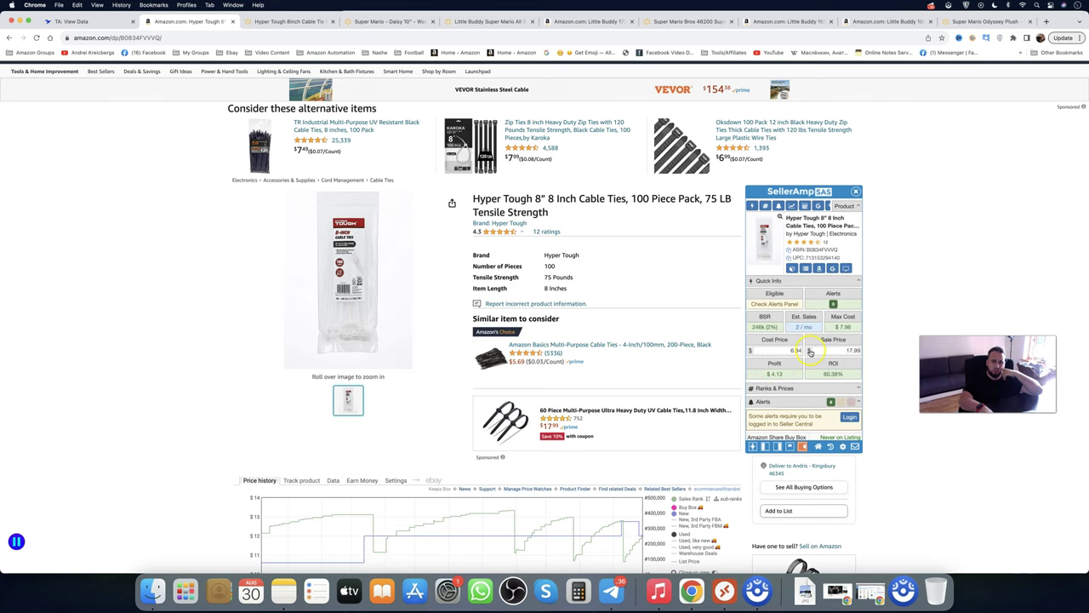
{"action": "scroll", "coordinate": [596, 449], "scroll_direction": "down", "scroll_amount": 2}
{"action": "scroll", "coordinate": [493, 451], "scroll_direction": "down", "scroll_amount": 1}
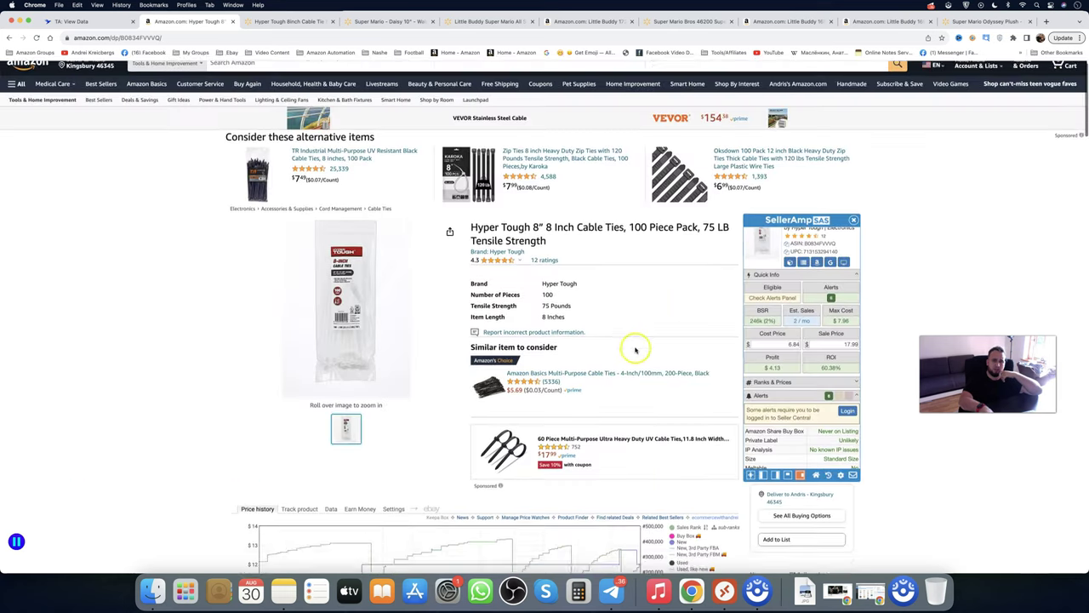
{"action": "scroll", "coordinate": [552, 385], "scroll_direction": "down", "scroll_amount": 3}
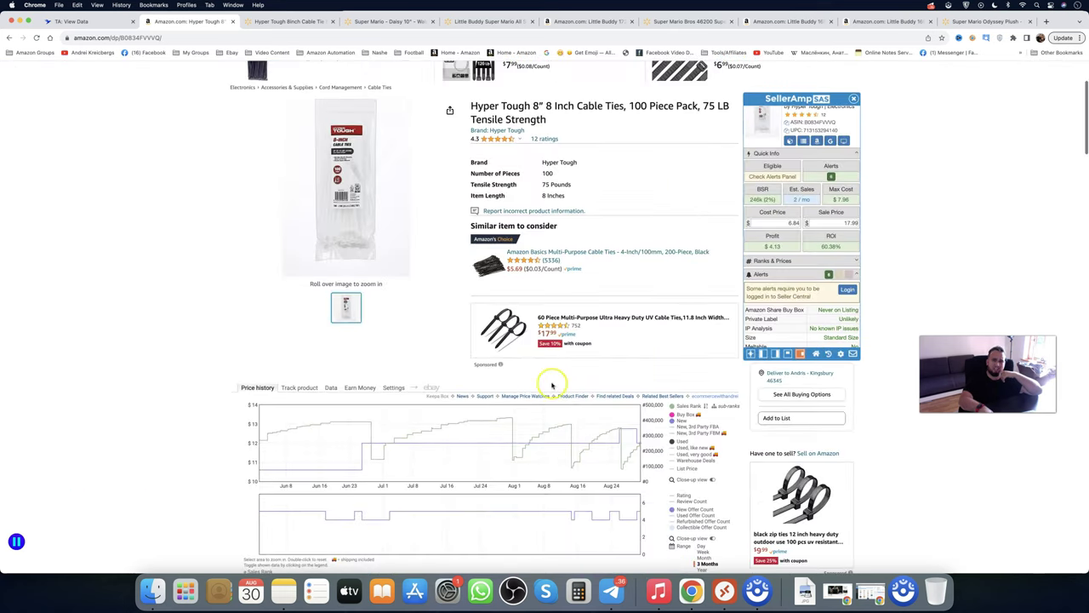
Compare Amazon's Maxxima 12-inch cable ties with Walmart's 6-inch pack: $2.04 profit, 13.61% ROI.
{"action": "left_click", "coordinate": [233, 21]}
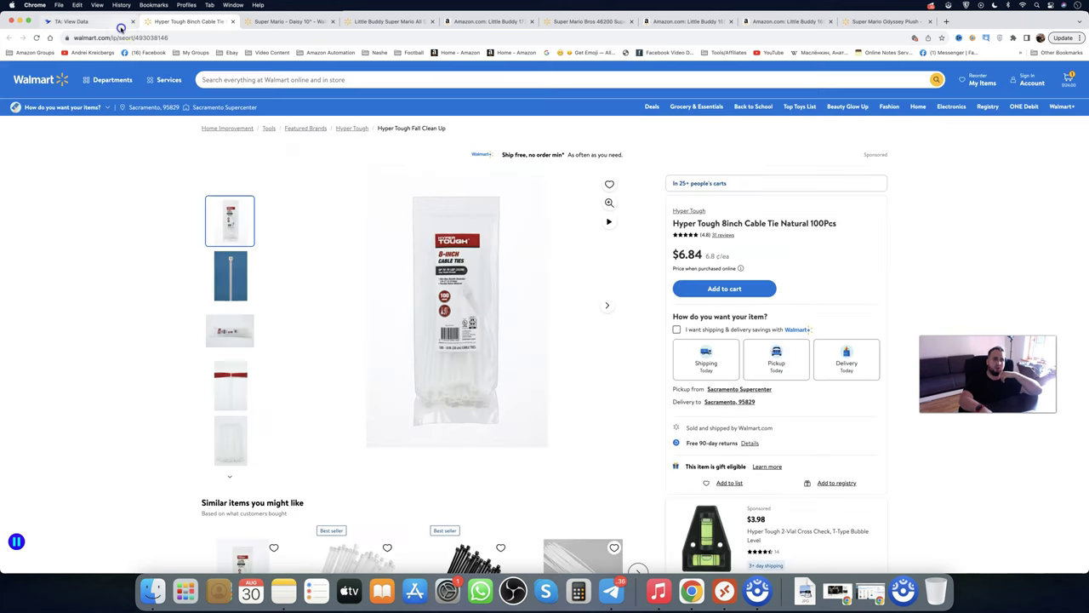
{"action": "left_click", "coordinate": [121, 26]}
{"action": "scroll", "coordinate": [227, 330], "scroll_direction": "down", "scroll_amount": 5}
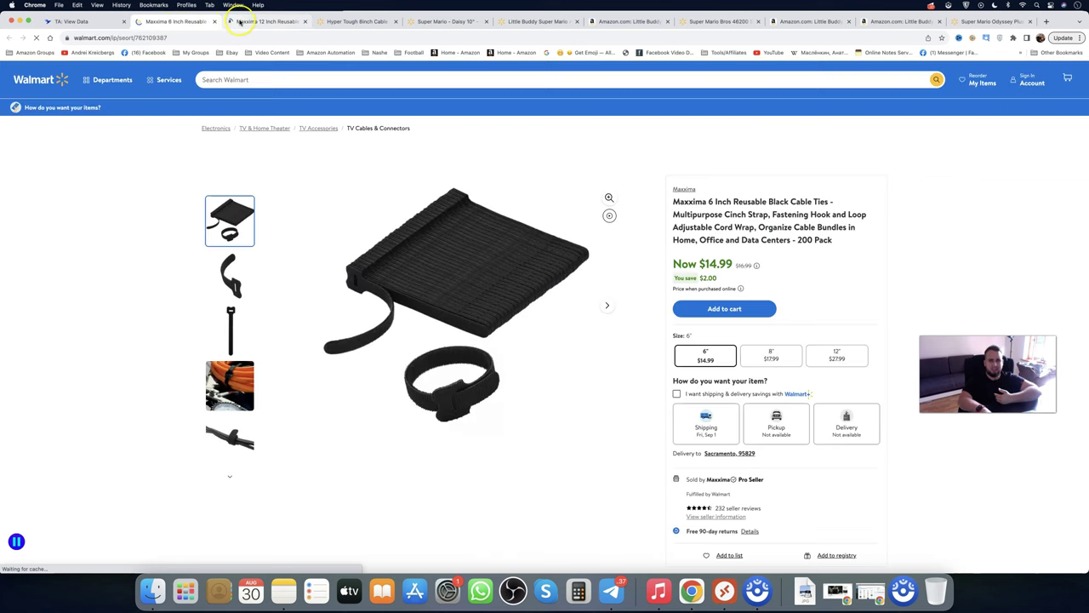
{"action": "left_click", "coordinate": [241, 22]}
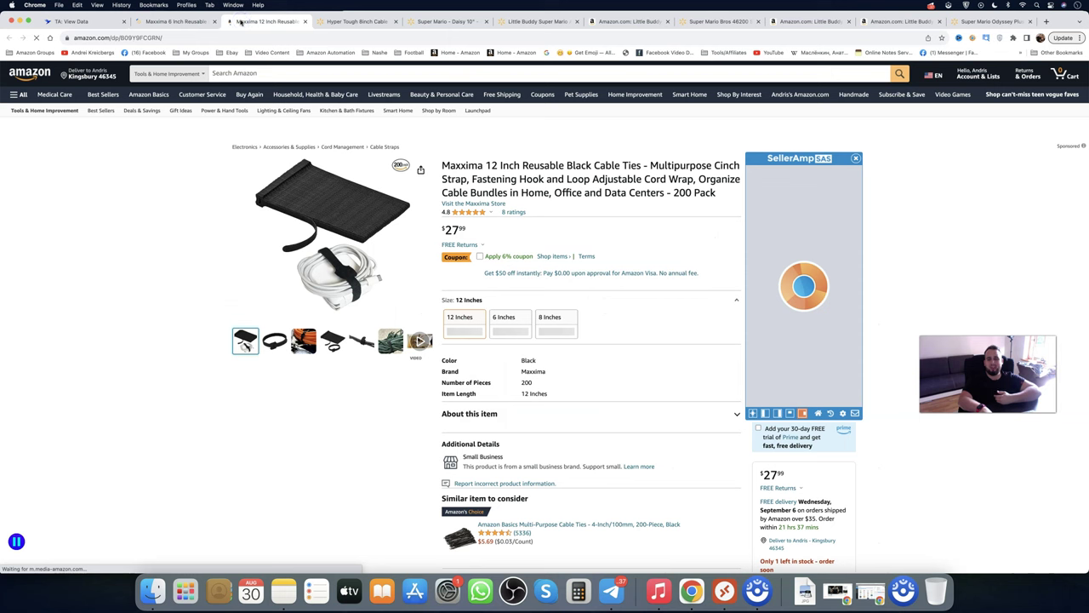
{"action": "left_click", "coordinate": [176, 21]}
{"action": "left_click", "coordinate": [235, 22]}
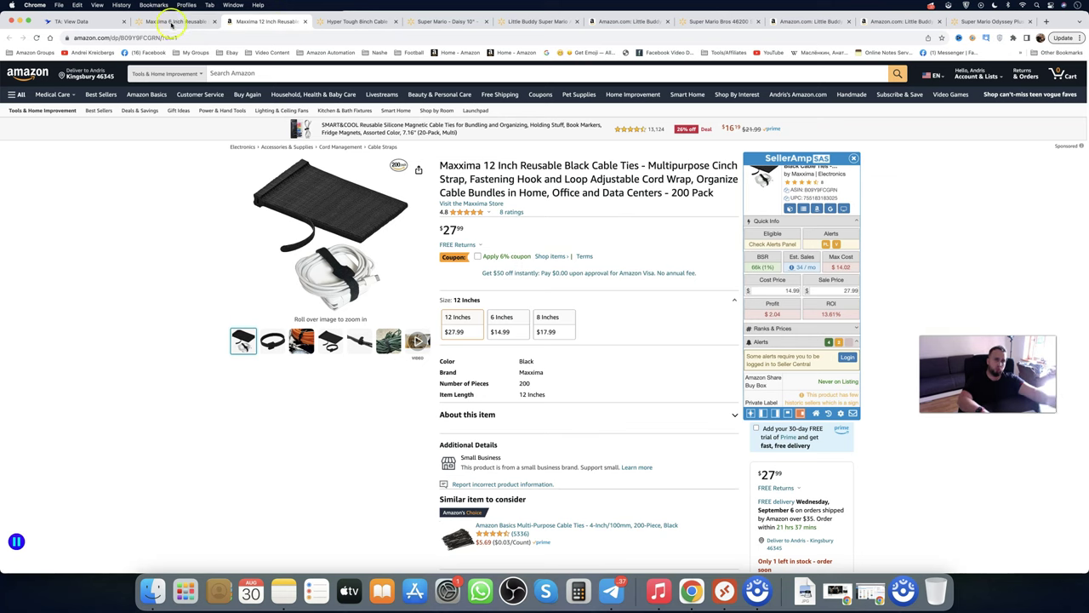
Review more cable-tie matches, then switch between Maxxima tabs, ending on Walmart's $14.99 6-inch page.
{"action": "left_click", "coordinate": [97, 22]}
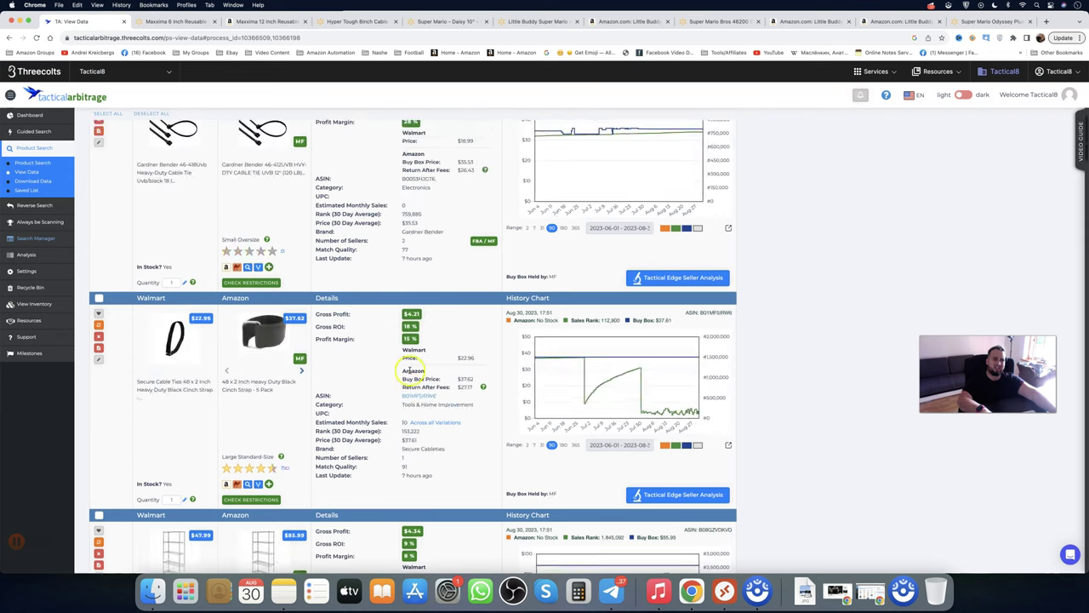
{"action": "left_click", "coordinate": [178, 24]}
{"action": "left_click", "coordinate": [253, 22]}
{"action": "left_click", "coordinate": [185, 23]}
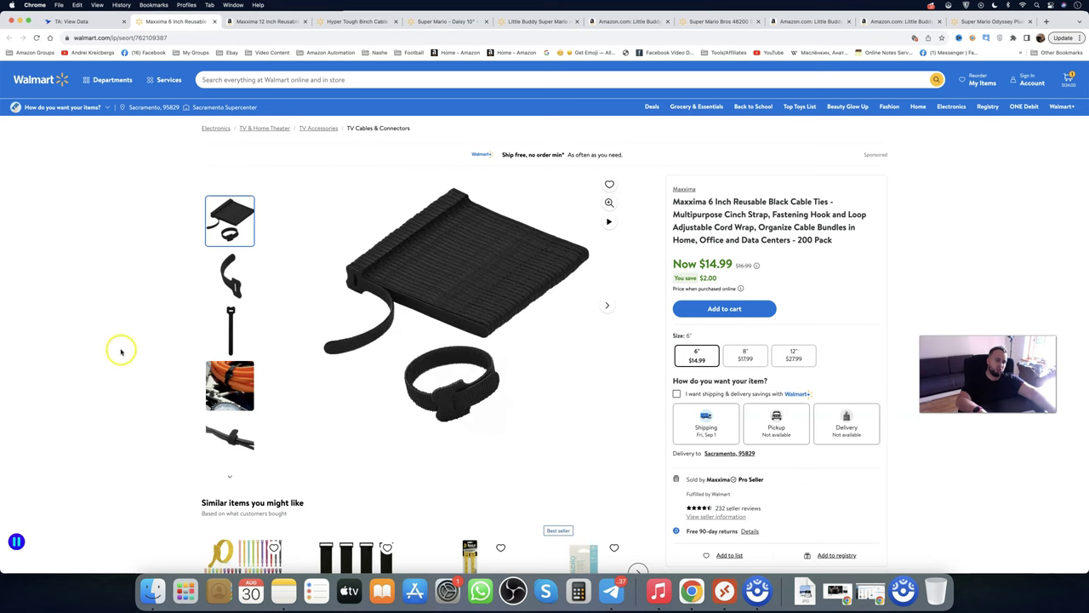
{"action": "scroll", "coordinate": [73, 440], "scroll_direction": "down", "scroll_amount": 1}
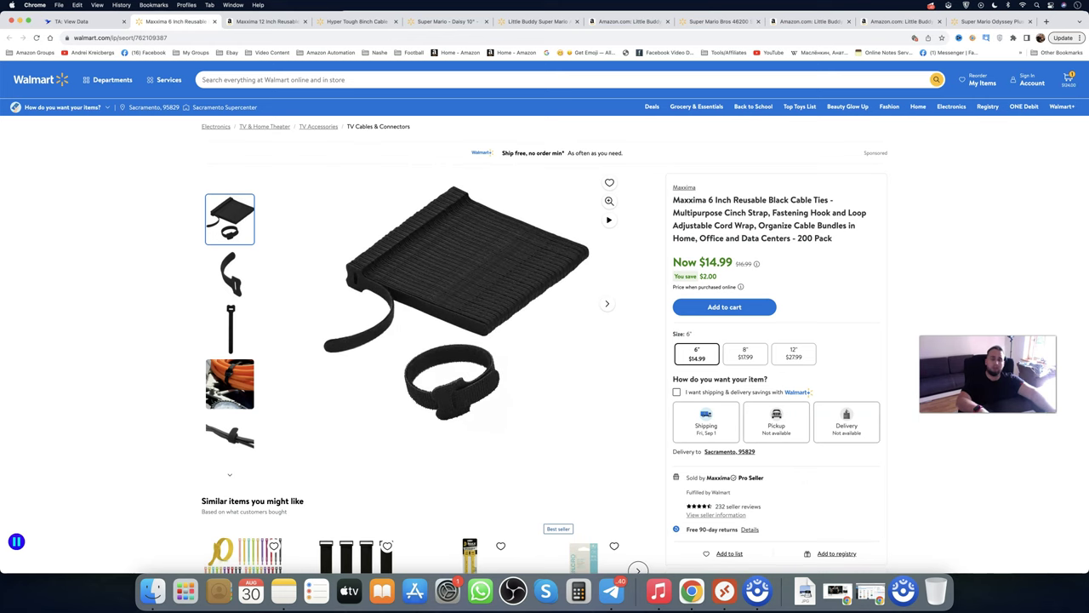